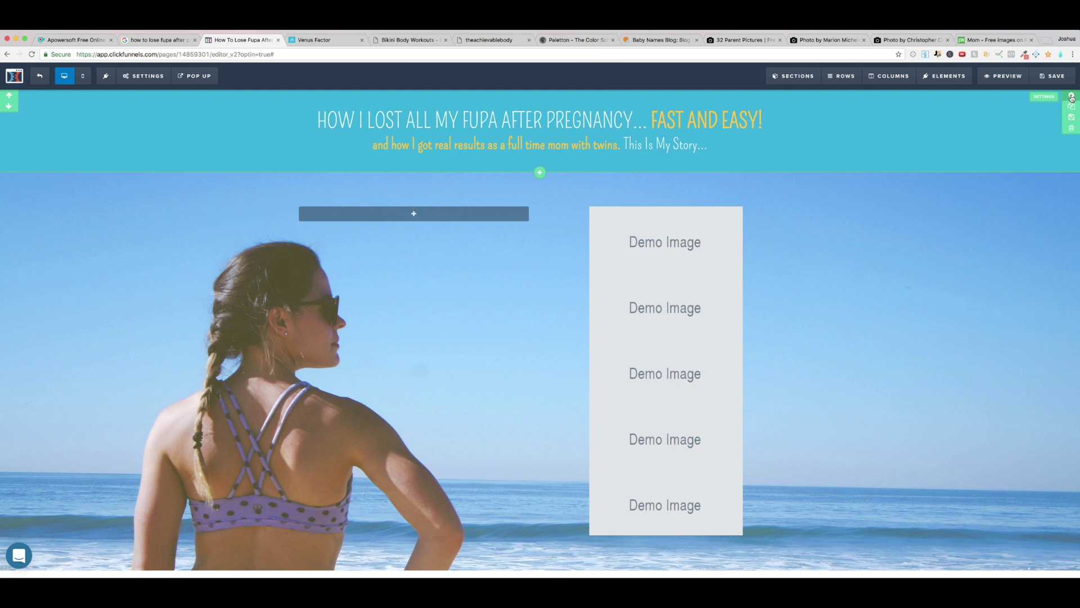
Add a border to the blue headline section, set to Bottom Only.
left_click(1071, 97)
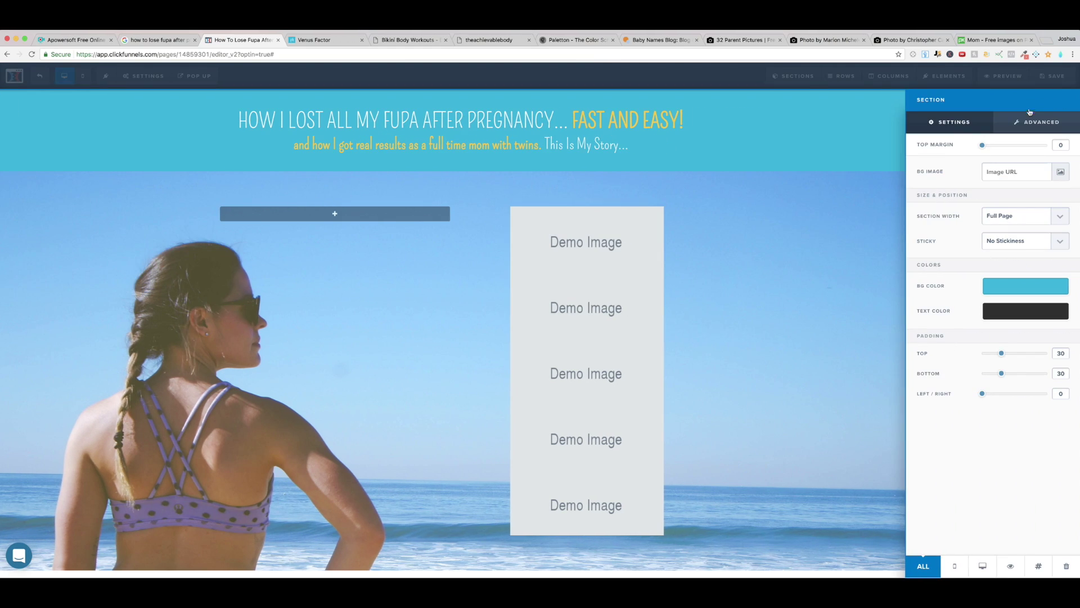
left_click(1028, 123)
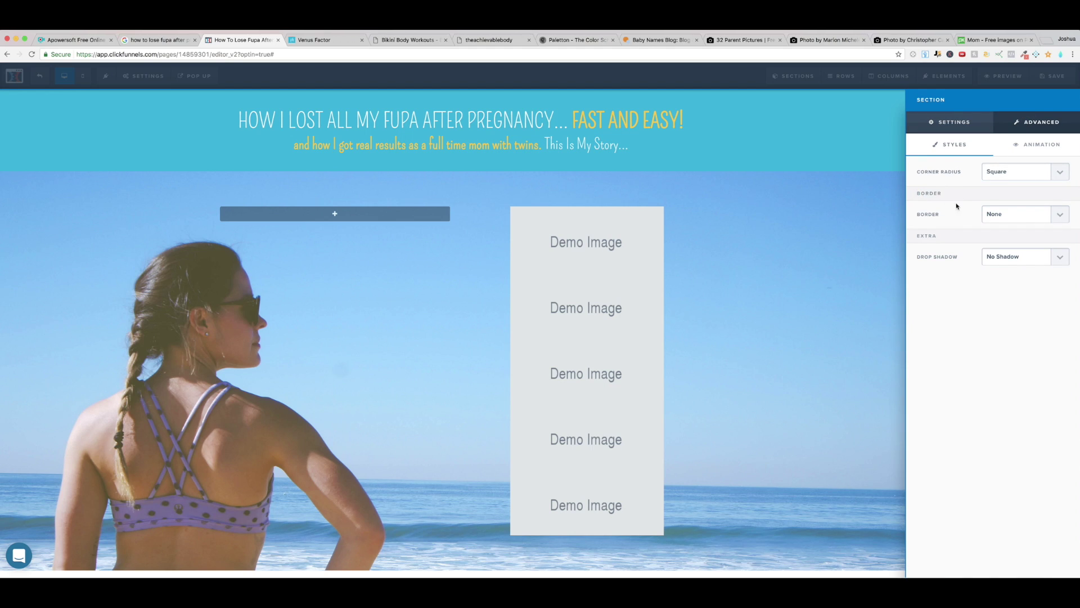
left_click(1009, 216)
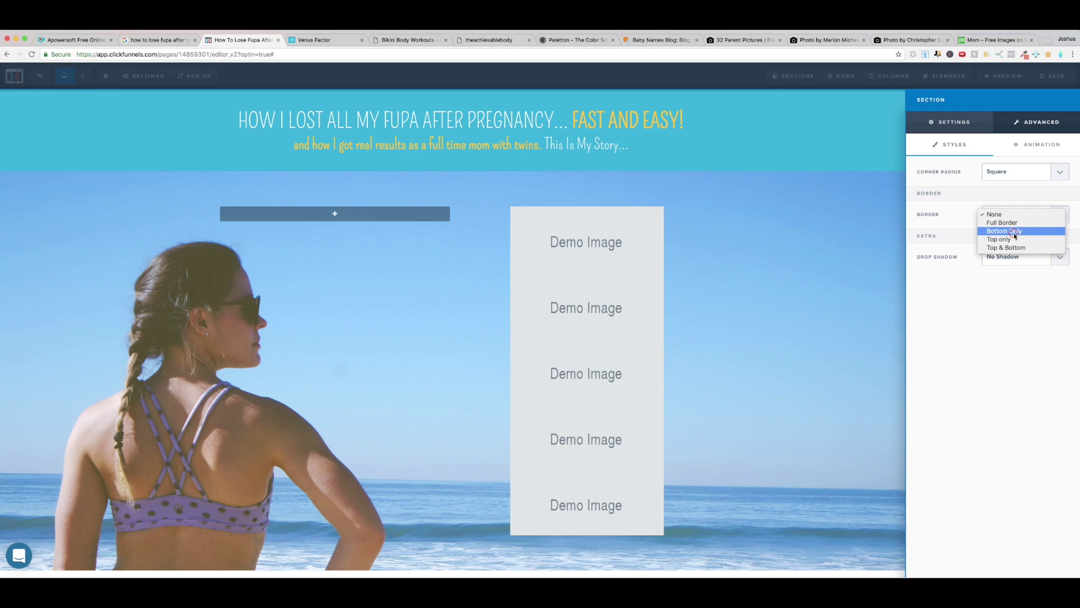
left_click(1015, 231)
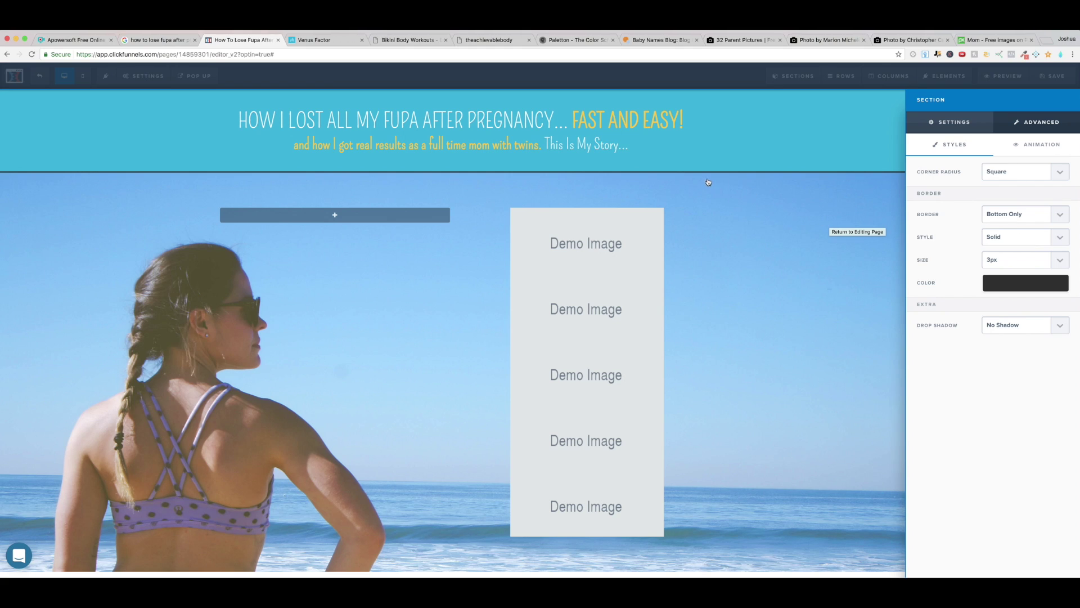
Set the headline section's border color to #333333.
left_click(999, 289)
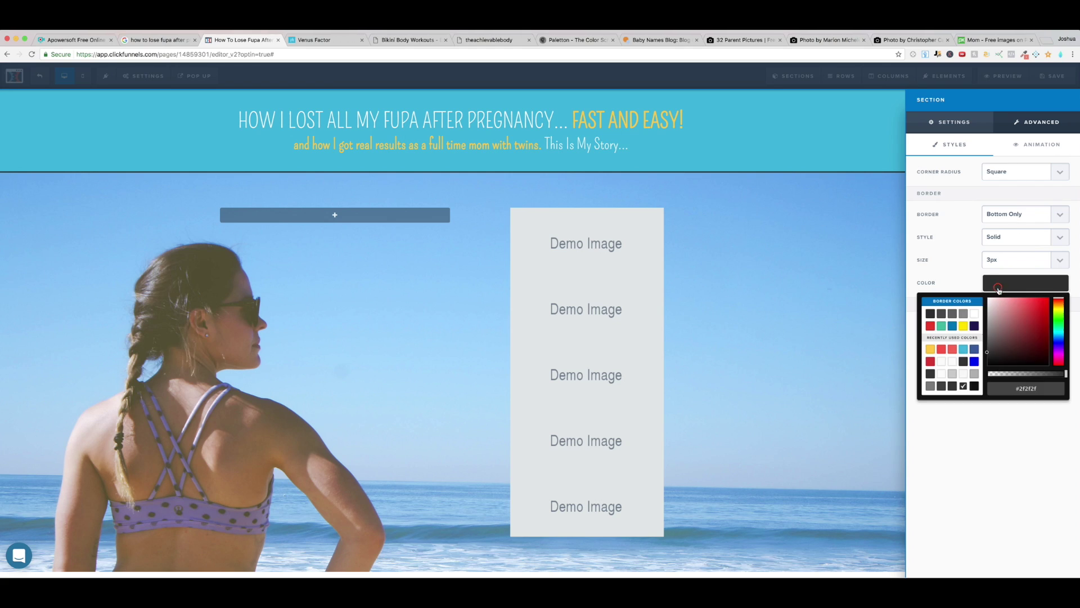
left_click_drag(1037, 389, 1022, 391)
type("333333")
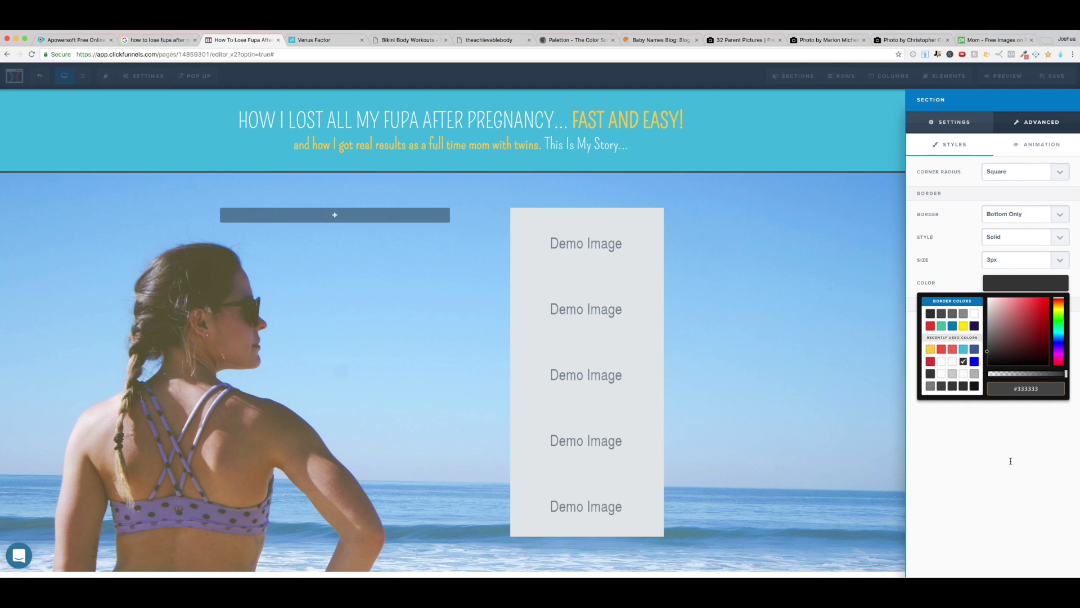
left_click(976, 385)
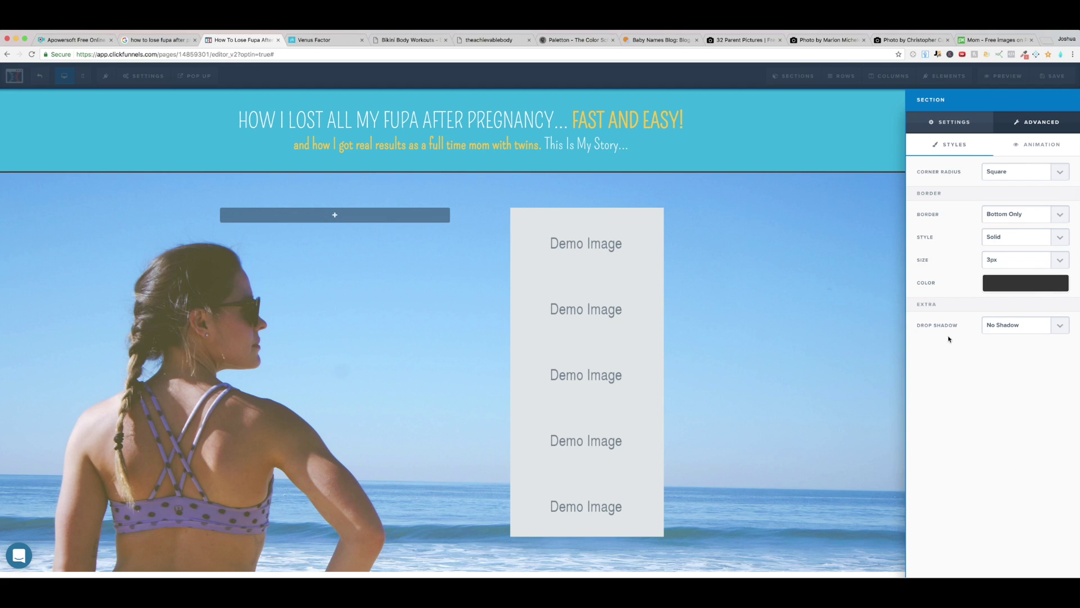
Try a 5px size for the headline section's bottom border and set it back to 3px.
left_click(1044, 262)
left_click(1044, 268)
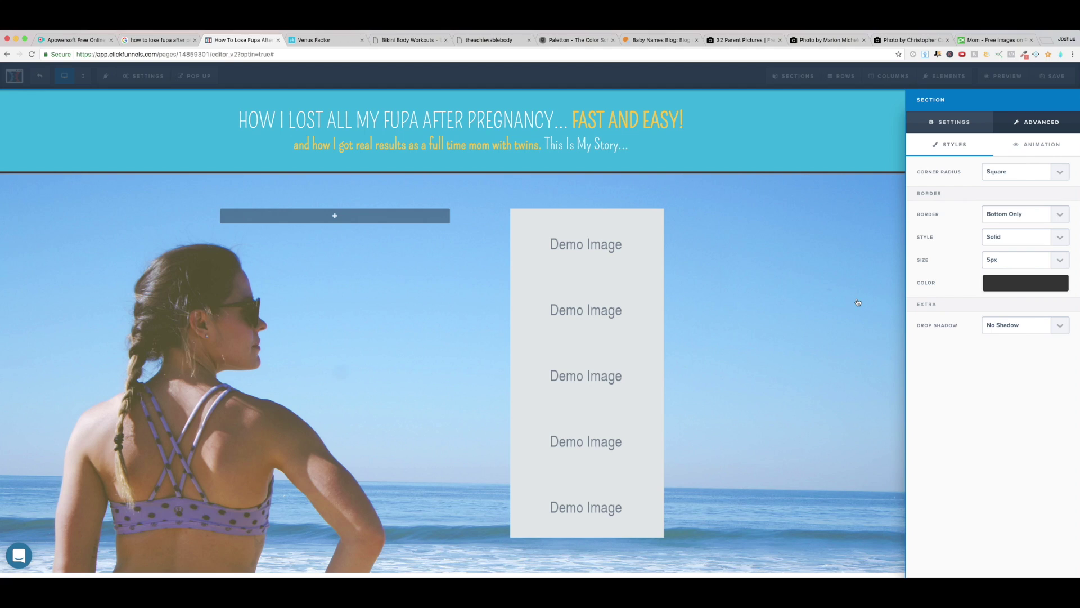
left_click(990, 261)
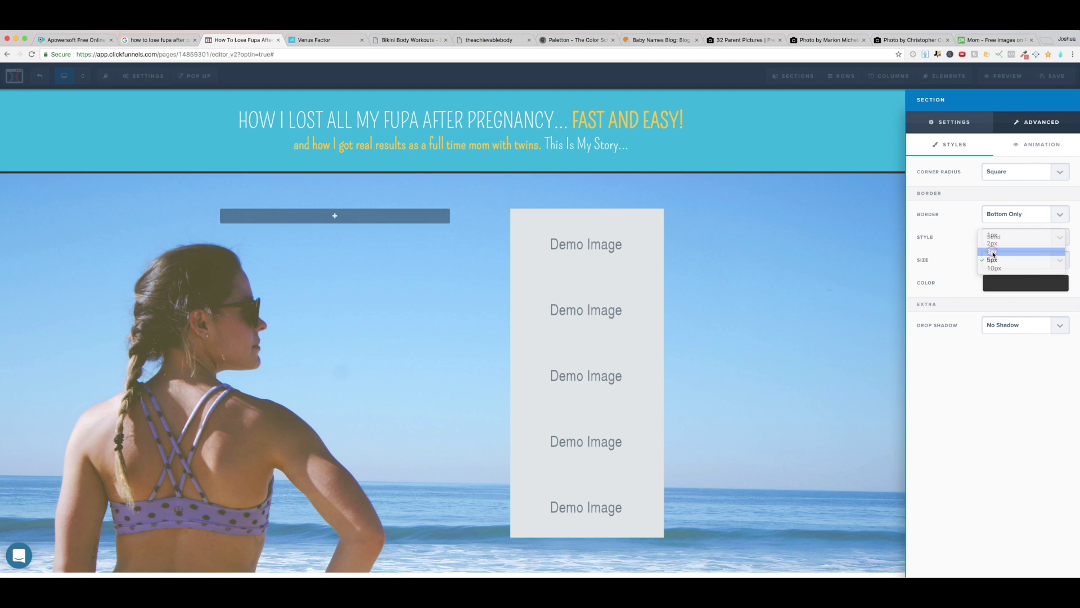
left_click(993, 251)
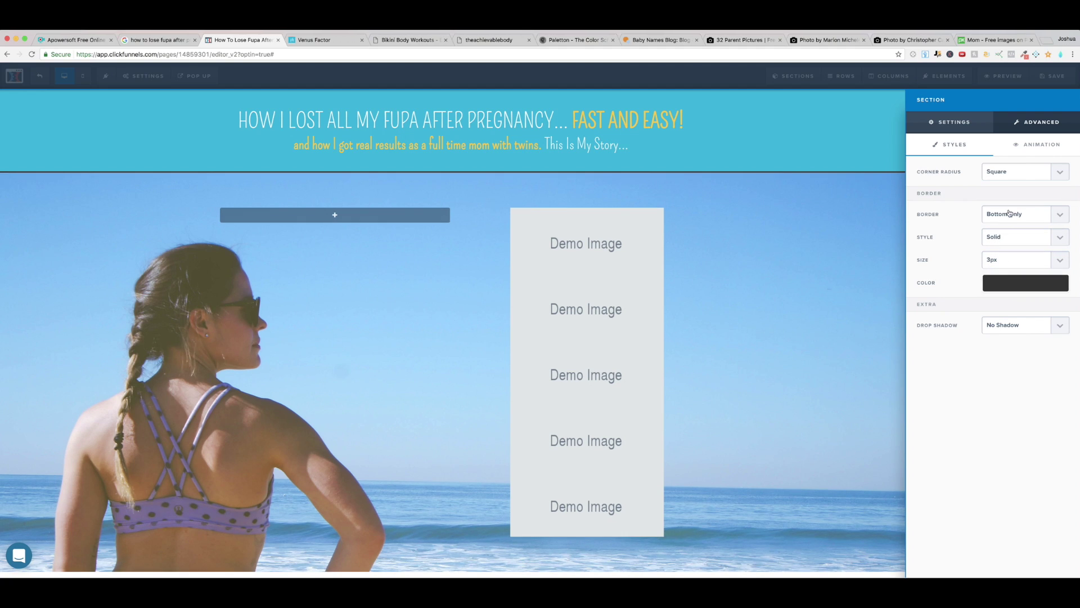
Try the Dashed and Dotted styles on the headline section's bottom border and return it to Solid.
left_click(1001, 242)
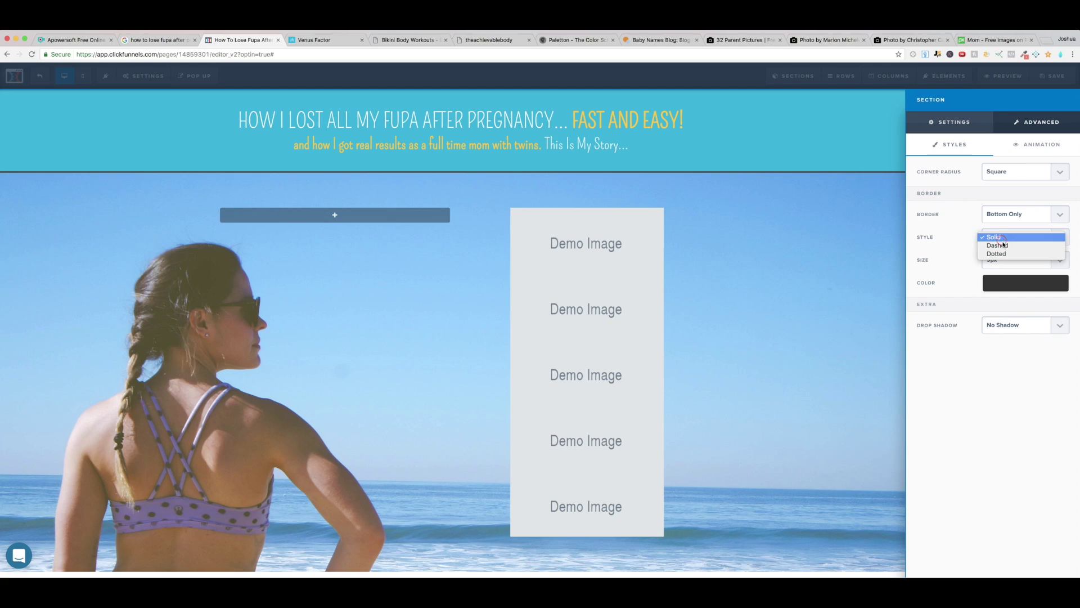
left_click(1001, 245)
left_click(1010, 236)
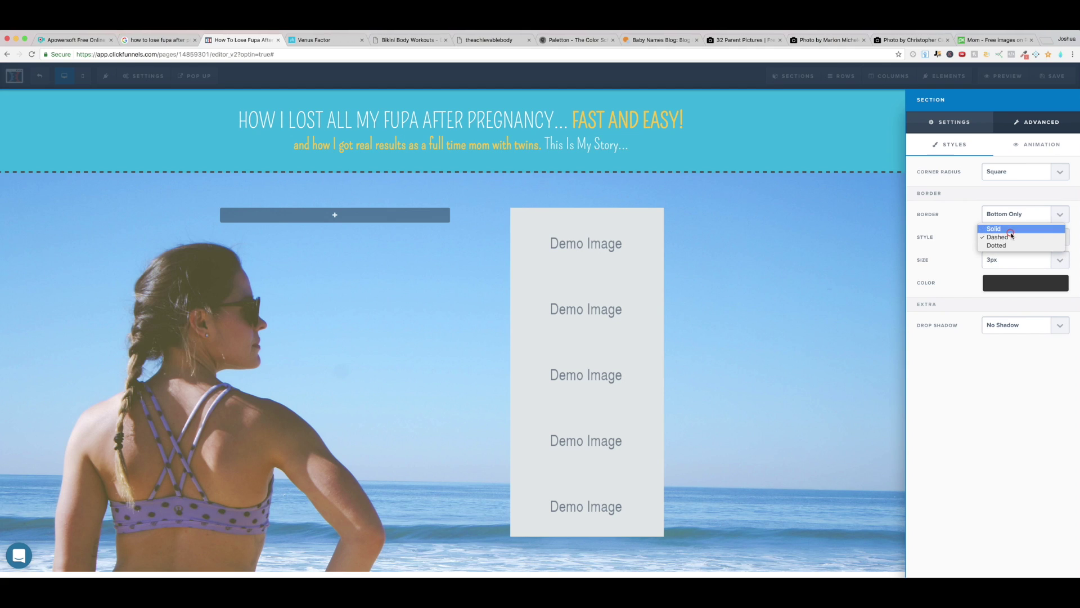
left_click(1013, 247)
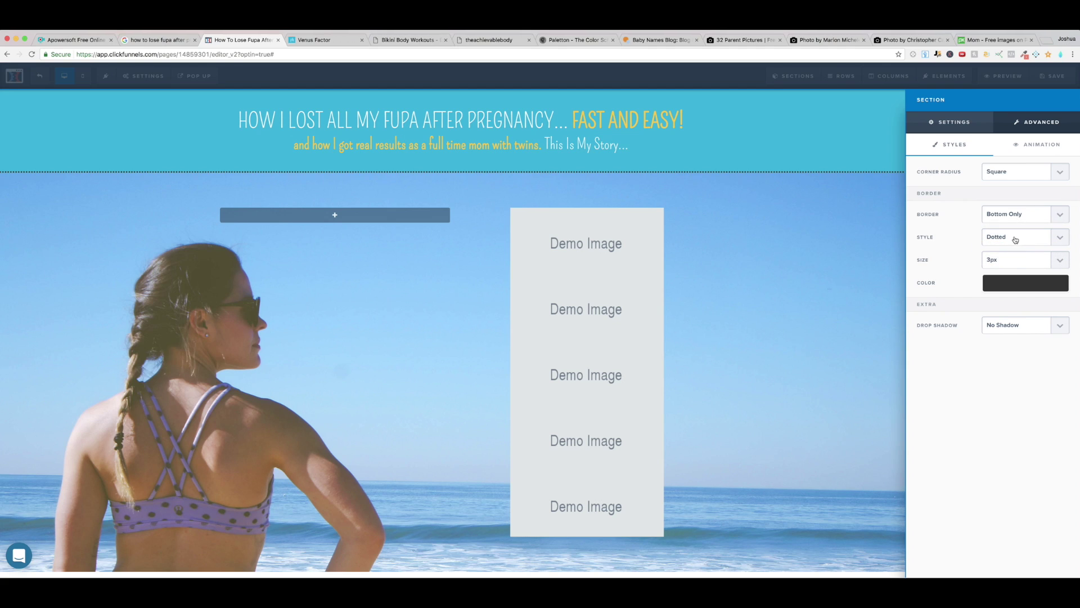
left_click(1014, 236)
left_click(994, 221)
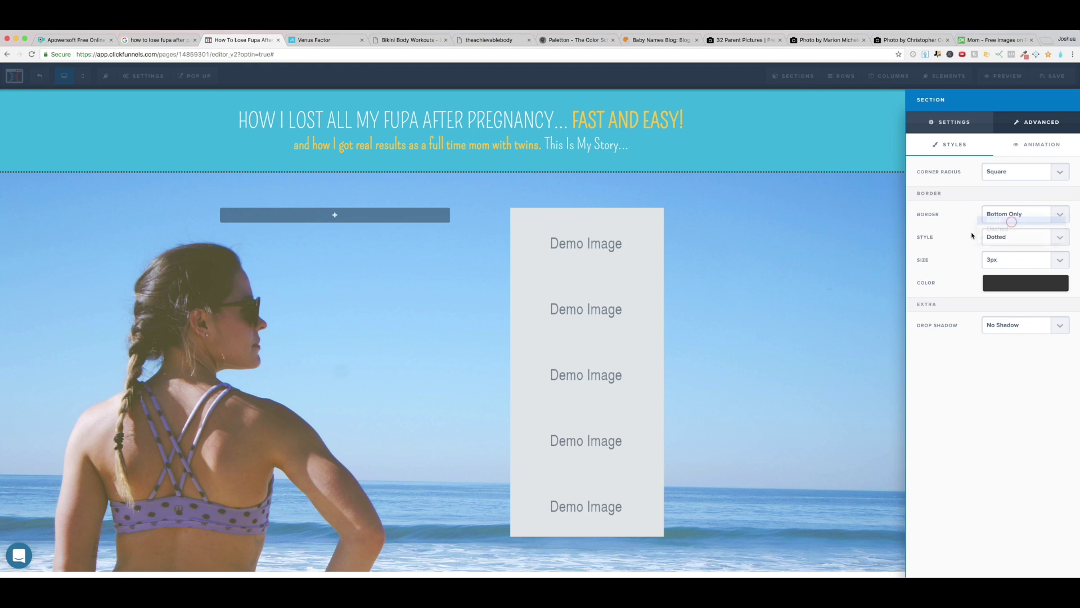
left_click(1001, 255)
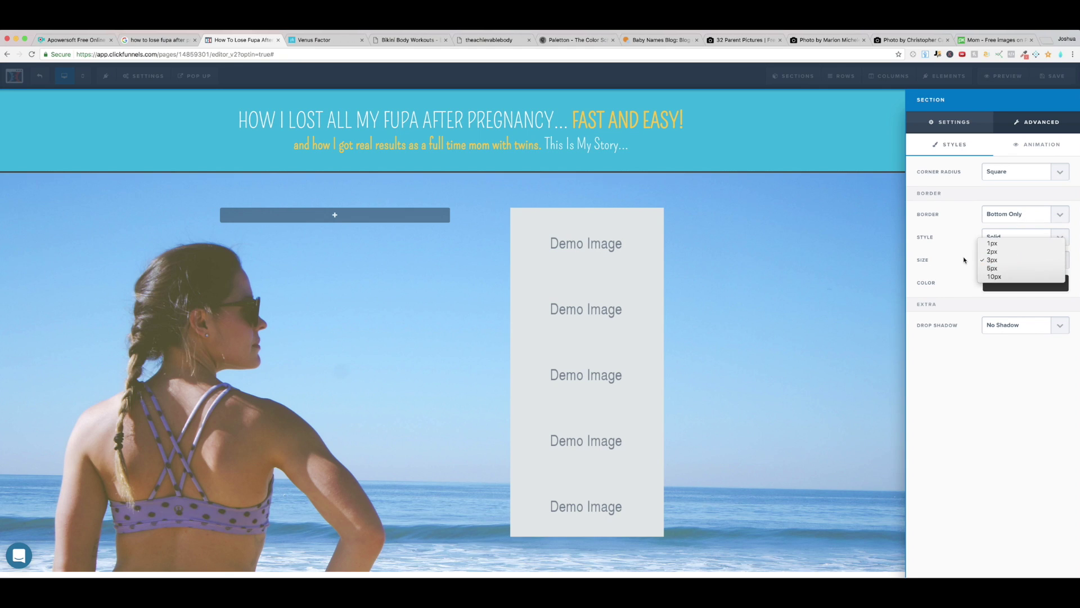
left_click(962, 257)
left_click(1010, 279)
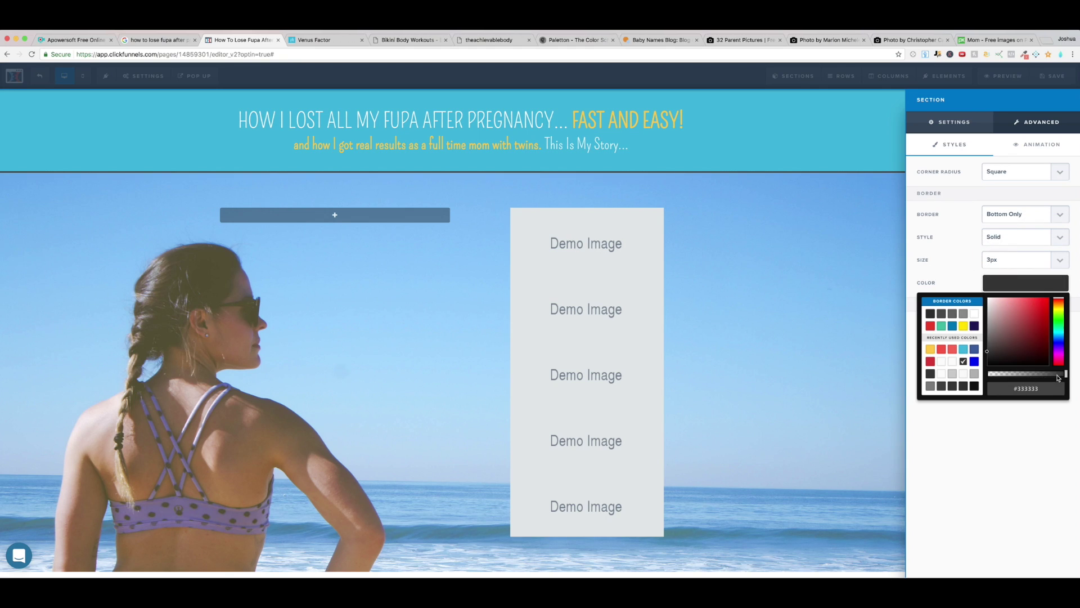
mouse_move(1060, 374)
left_mouse_down()
mouse_move(996, 378)
mouse_move(1064, 376)
left_mouse_up()
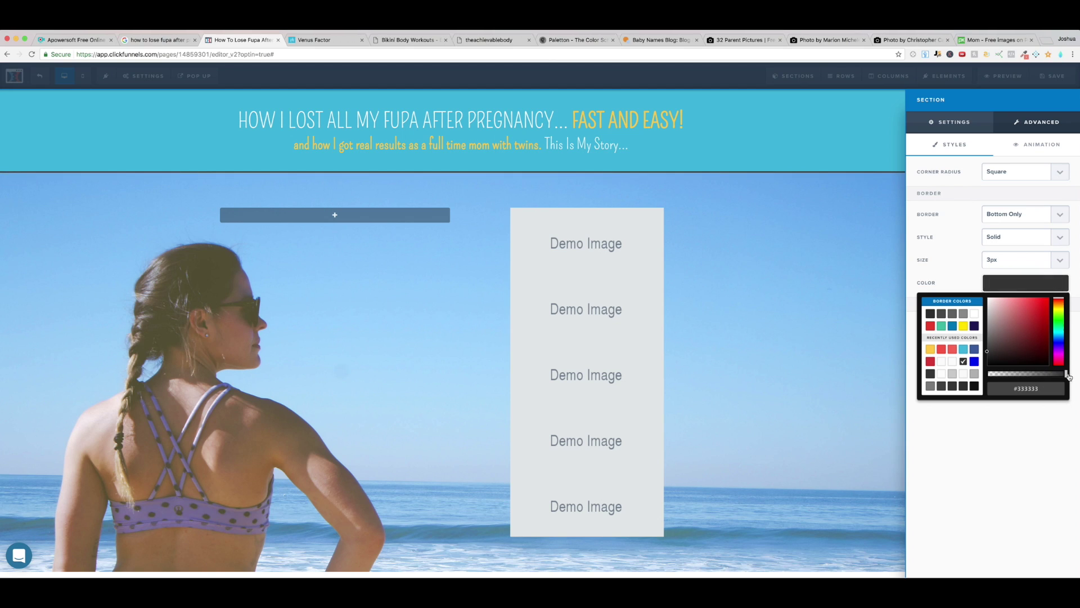
left_click(1023, 436)
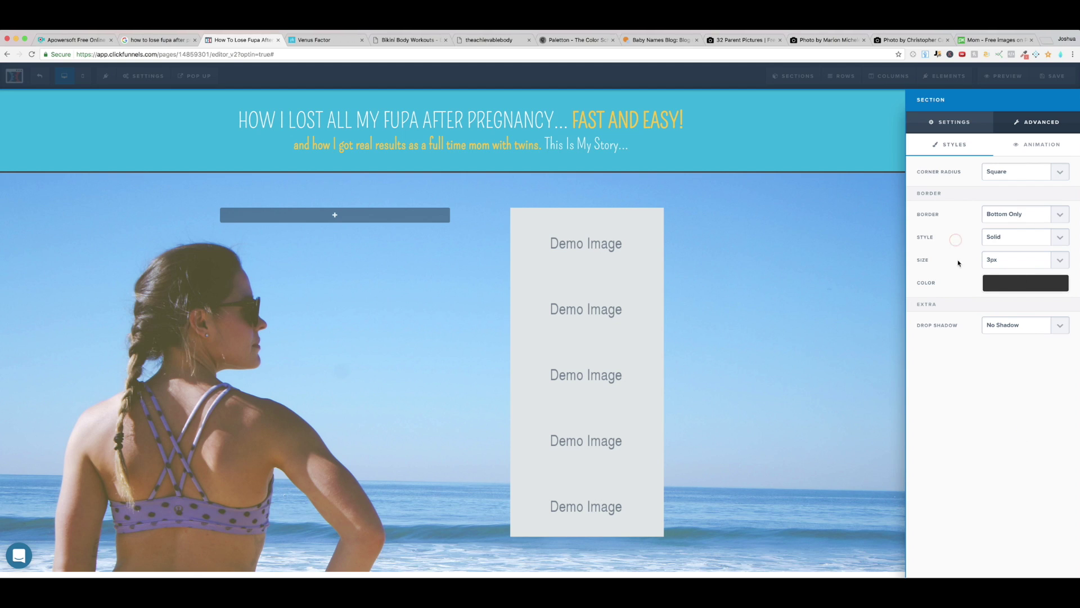
left_click(1013, 324)
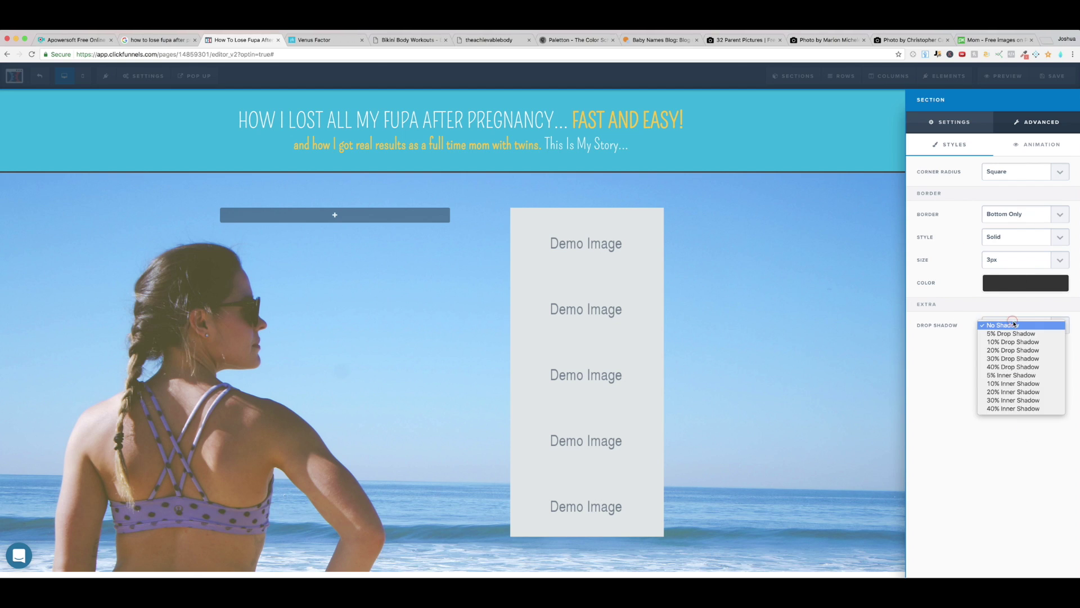
left_click(952, 339)
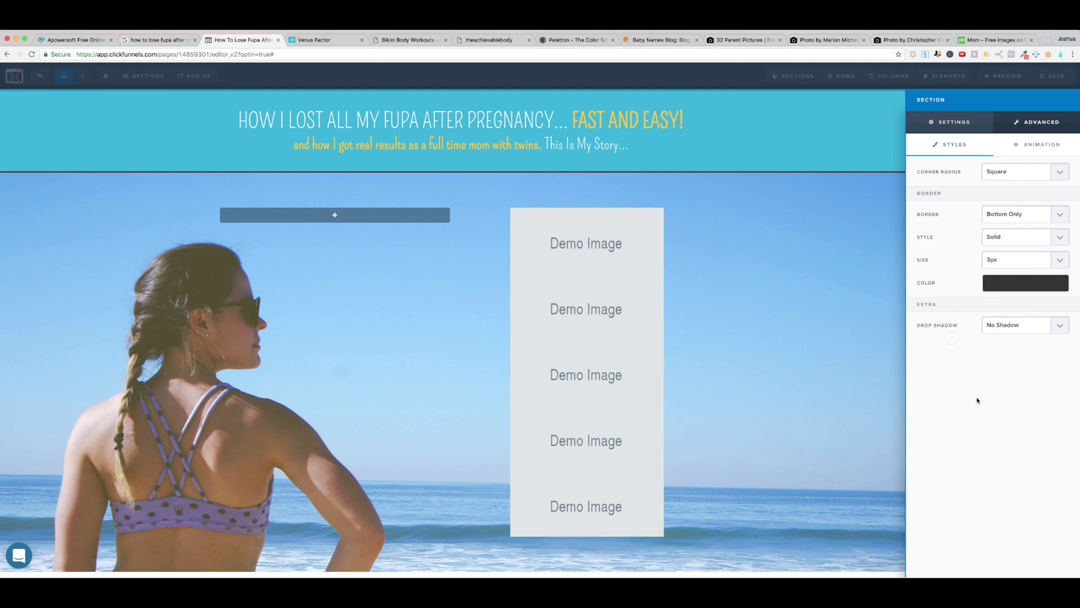
left_click(819, 399)
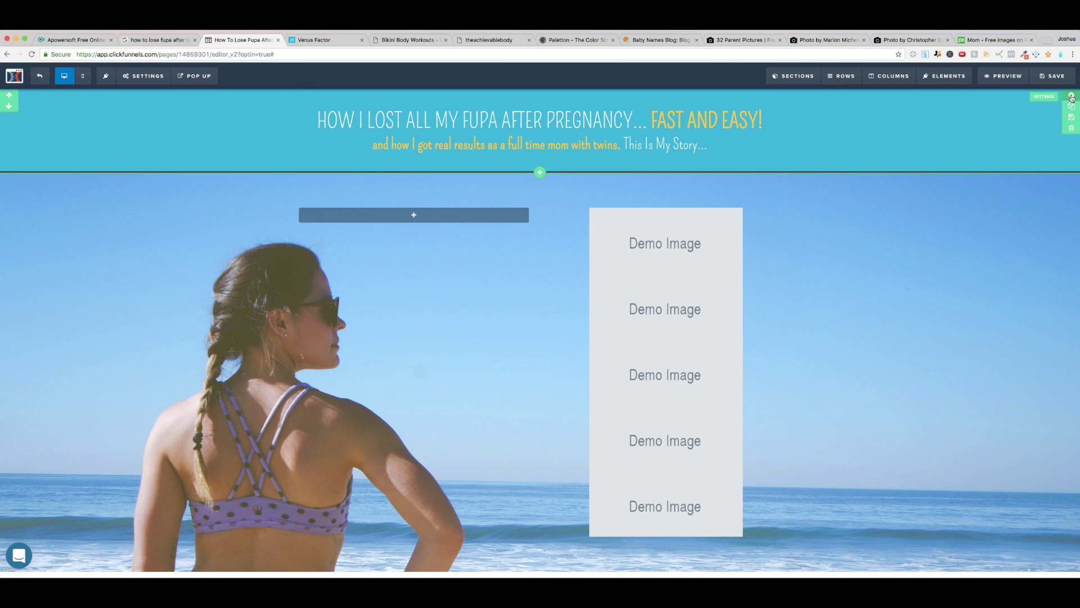
Apply a 30% Drop Shadow to the blue headline section in its advanced style settings.
left_click(1069, 100)
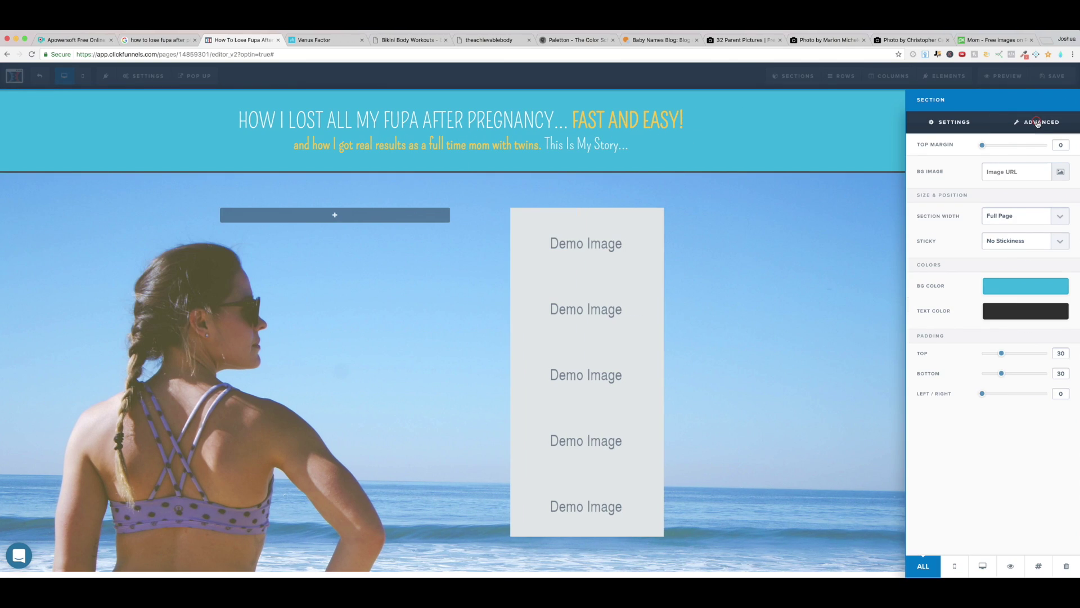
left_click(1037, 123)
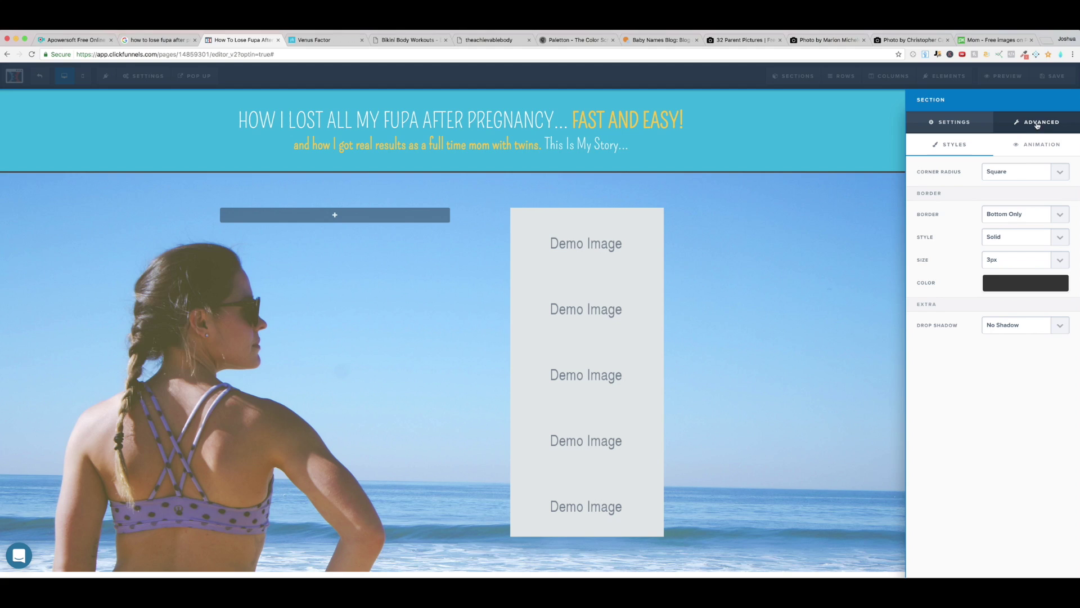
left_click(927, 306)
left_click(1030, 329)
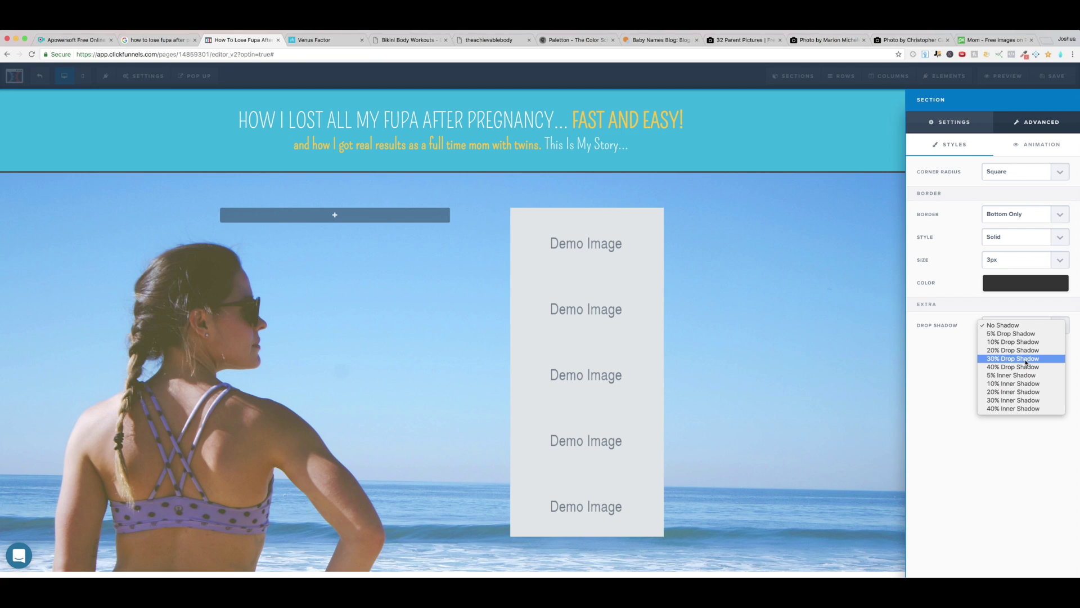
left_click(1025, 362)
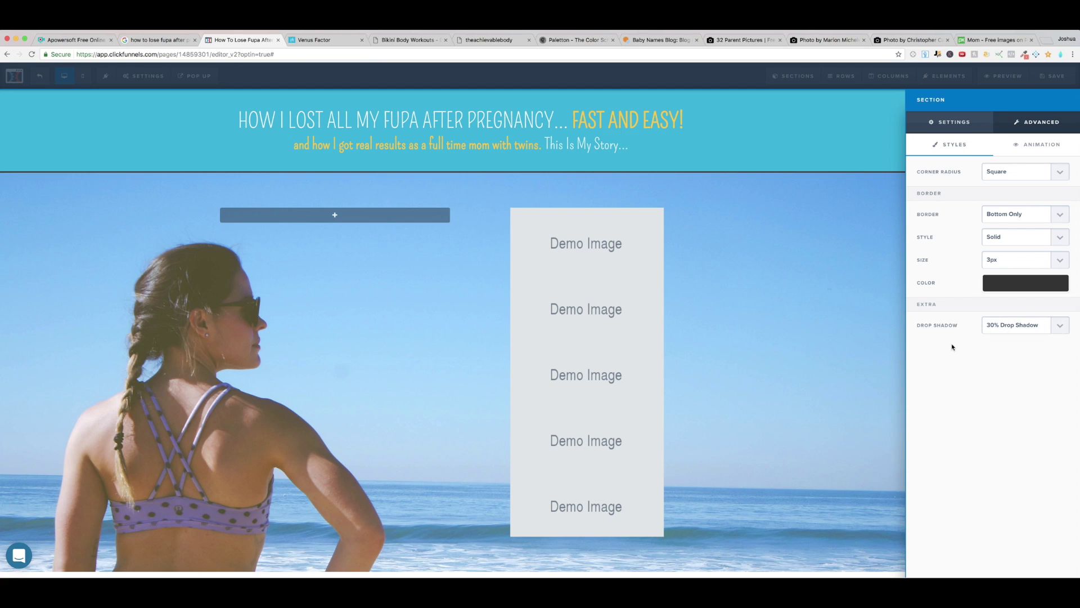
left_click(878, 257)
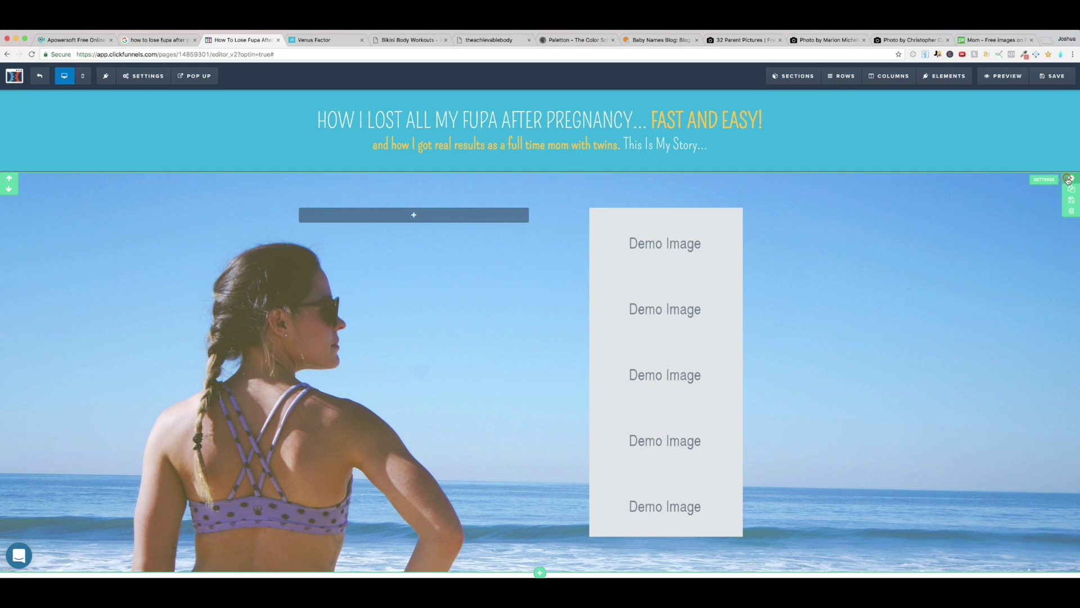
Remove the background image from the section below the headline by clearing its image URL.
left_click(1067, 179)
double_click(1021, 172)
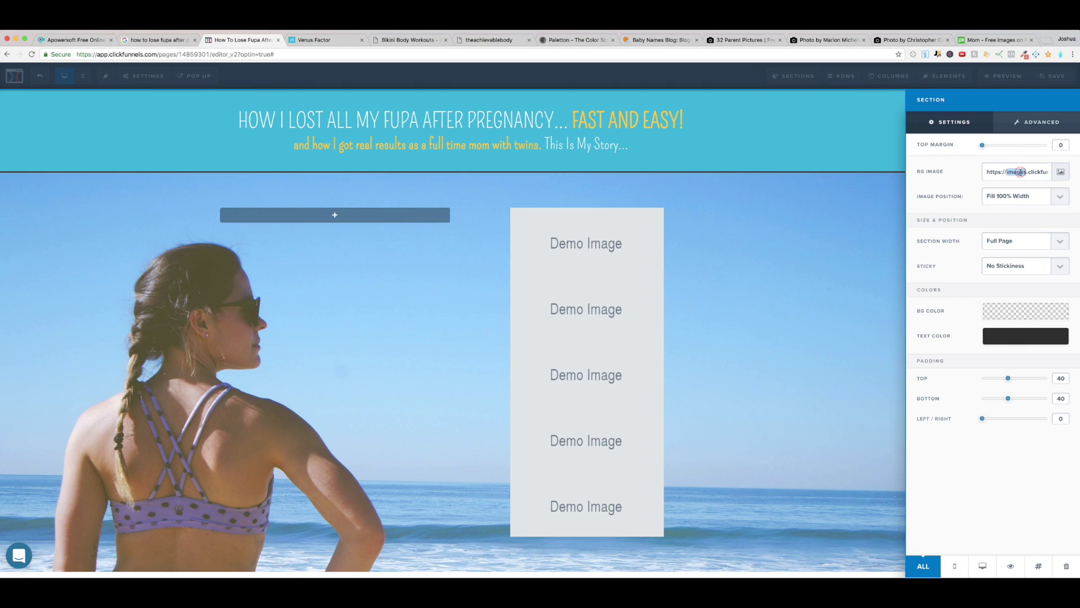
key("super+a")
key("BackSpace")
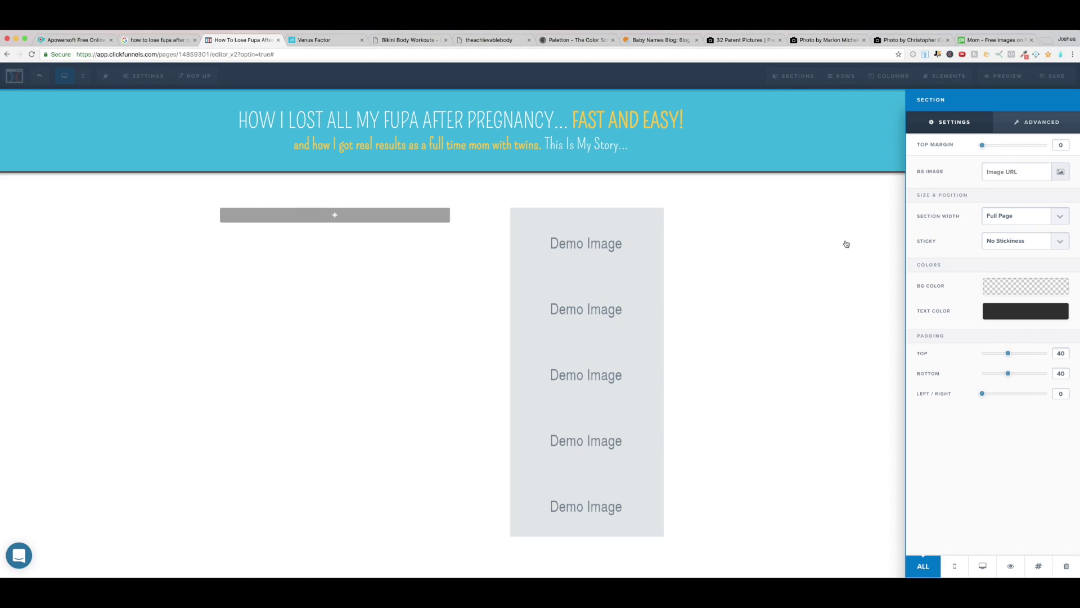
left_click(846, 244)
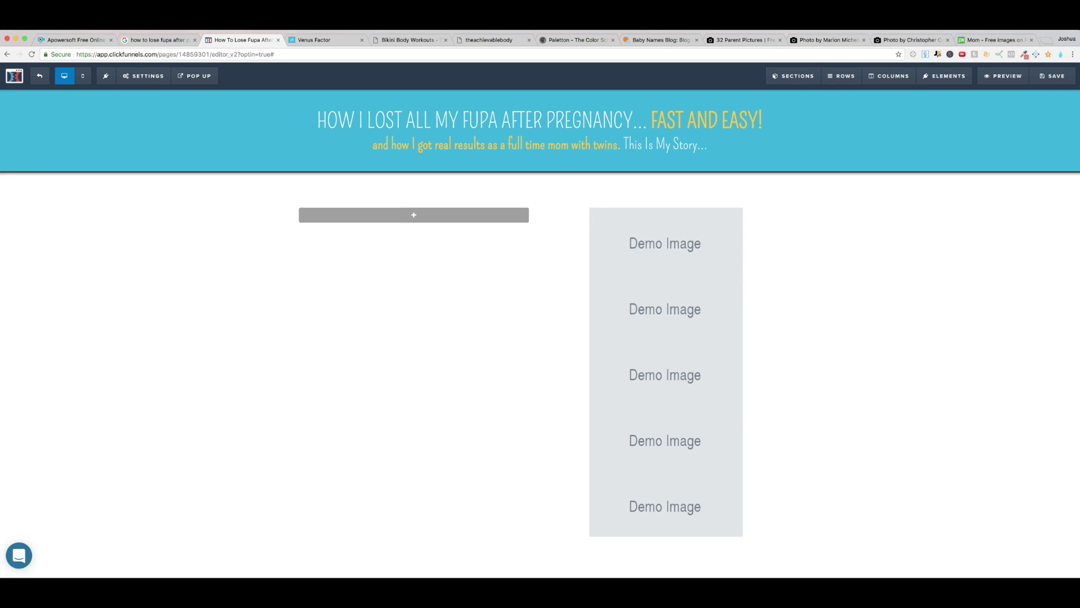
Restore the beach photo as the background of the section below the headline by pasting its image URL.
left_click(1072, 182)
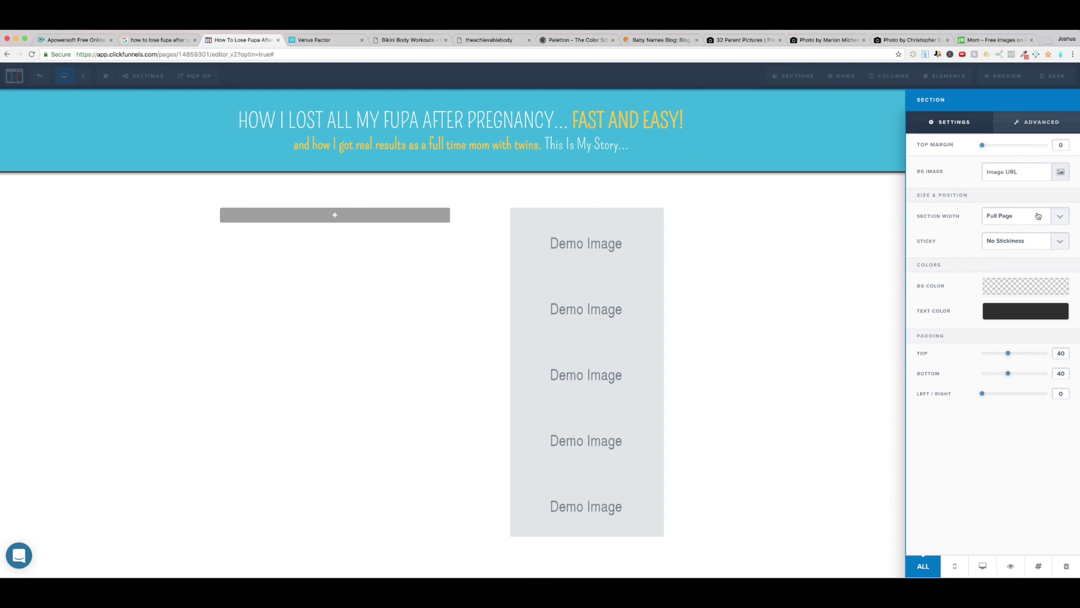
left_click(1003, 179)
key("super+v")
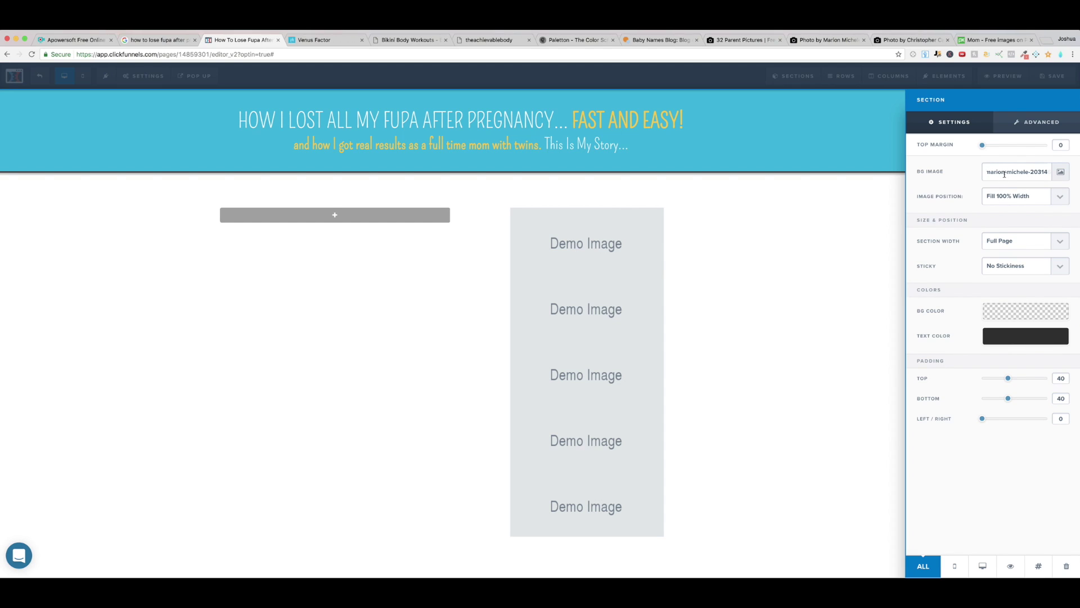
triple_click(1004, 174)
left_click(968, 179)
left_click(1007, 172)
left_click(972, 77)
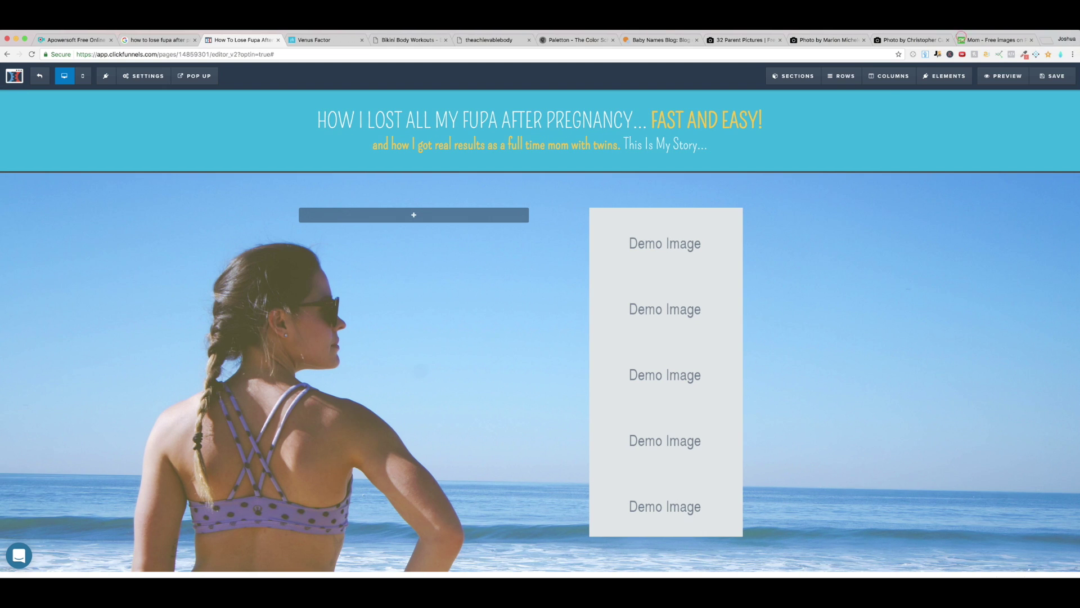
Browse the Pixabay search results for mom and fitness model photos as background candidates.
left_click(1001, 41)
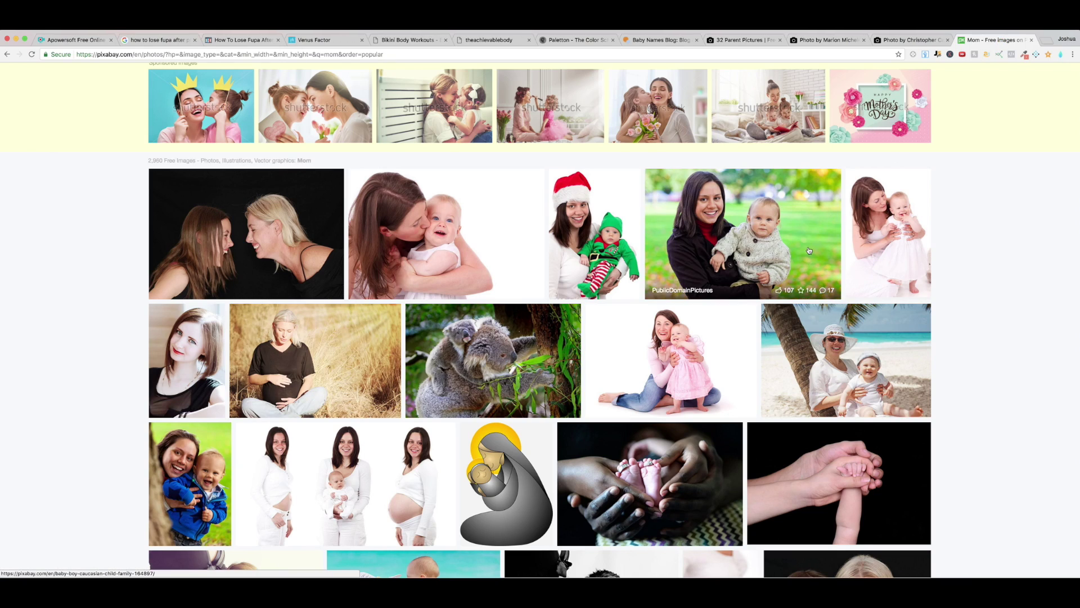
scroll(957, 259, "down", 4)
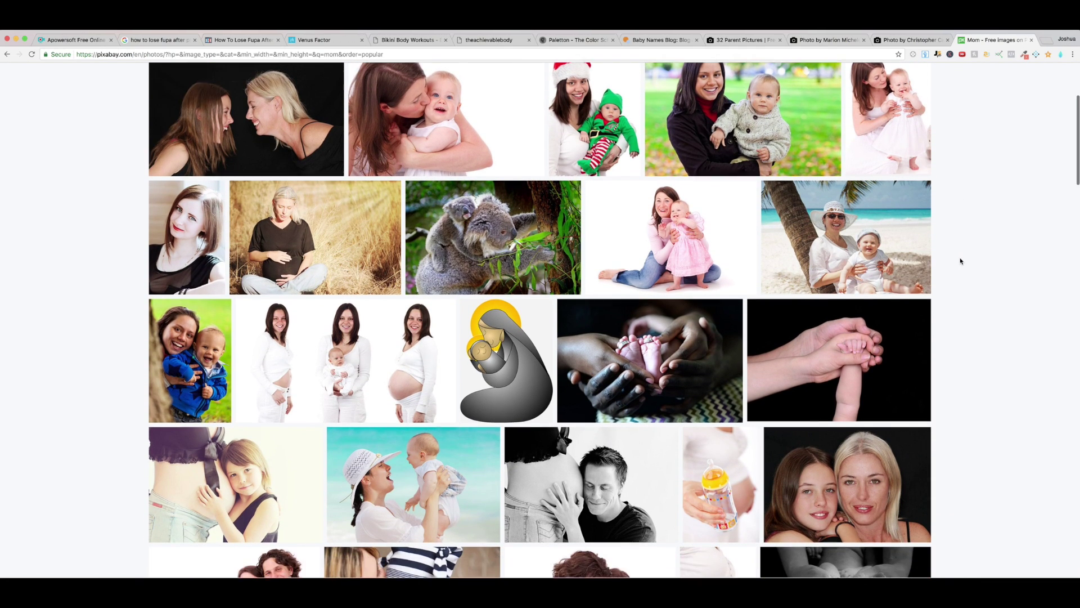
scroll(959, 260, "down", 5)
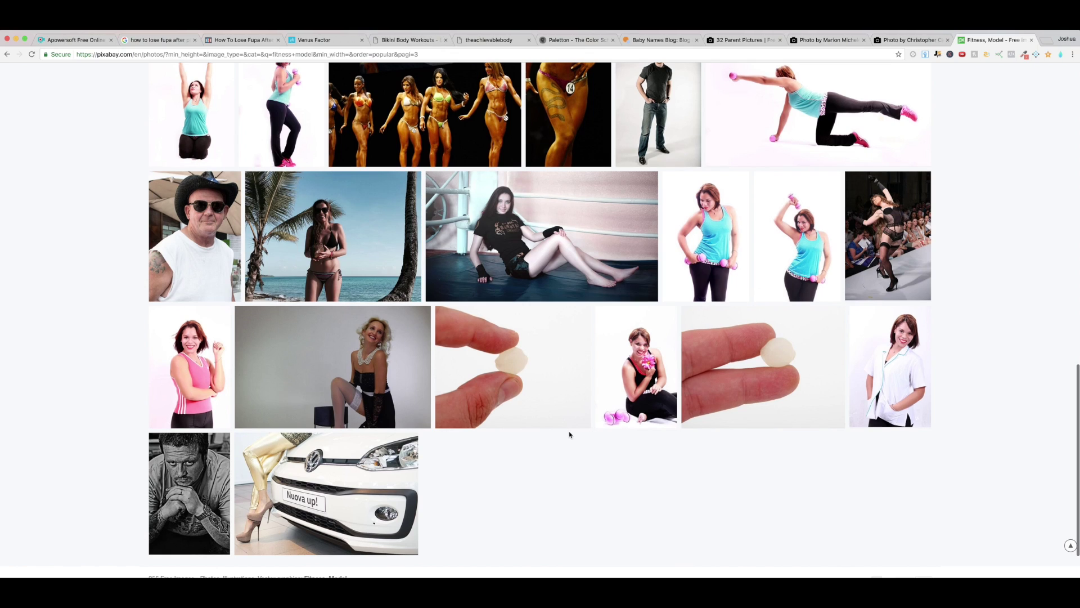
Examine the Bikini Body Workouts sales page for how it places body photos behind its text sections.
left_click(495, 42)
left_click(436, 41)
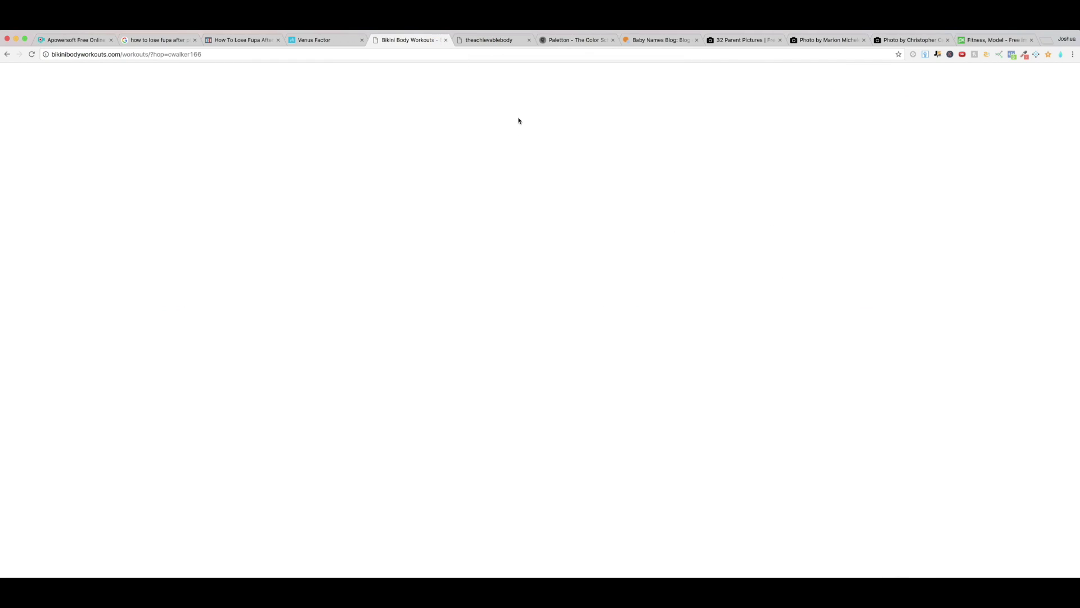
scroll(526, 234, "down", 8)
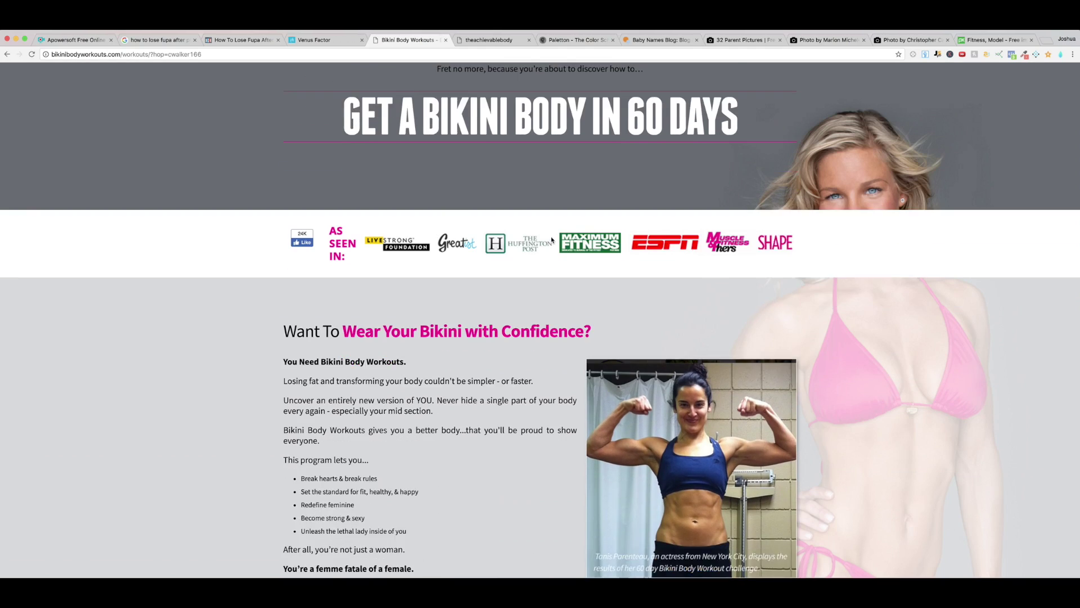
scroll(550, 238, "down", 15)
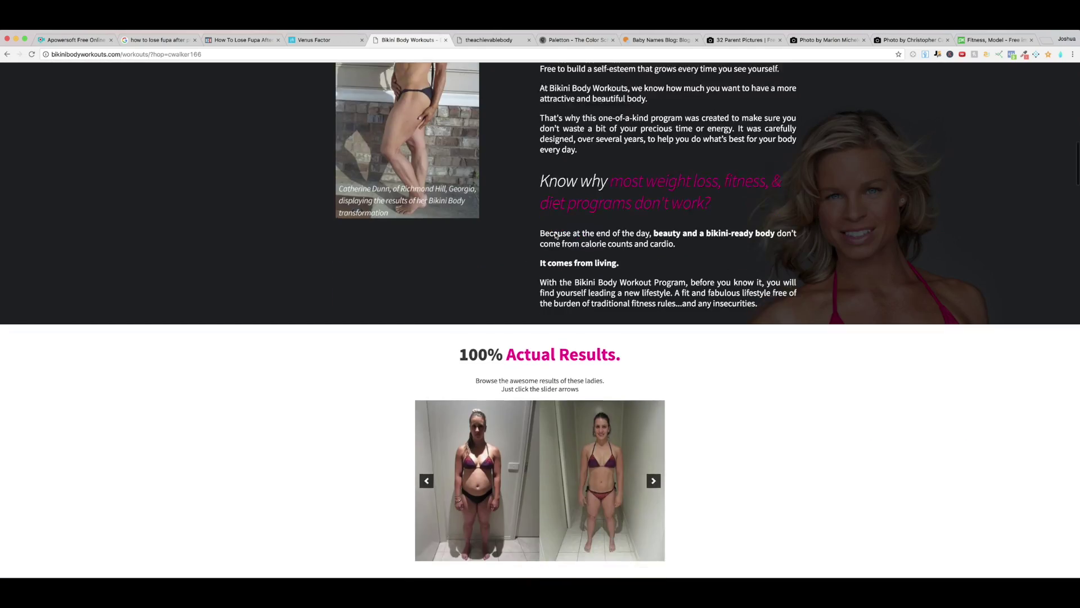
scroll(555, 233, "down", 12)
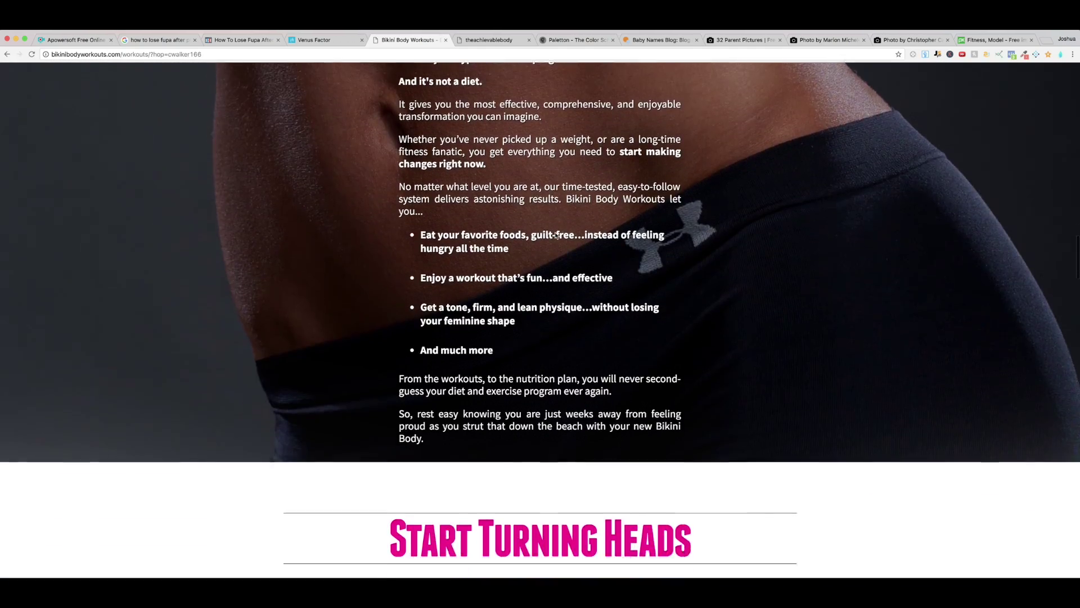
scroll(556, 233, "up", 5)
scroll(555, 234, "up", 5)
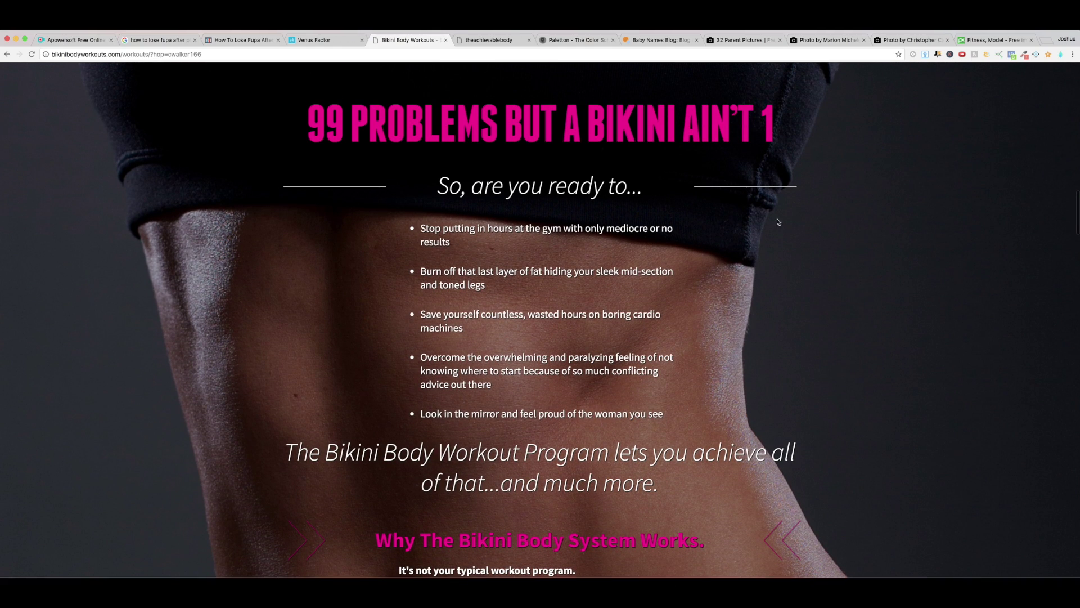
scroll(904, 225, "up", 2)
scroll(904, 226, "down", 2)
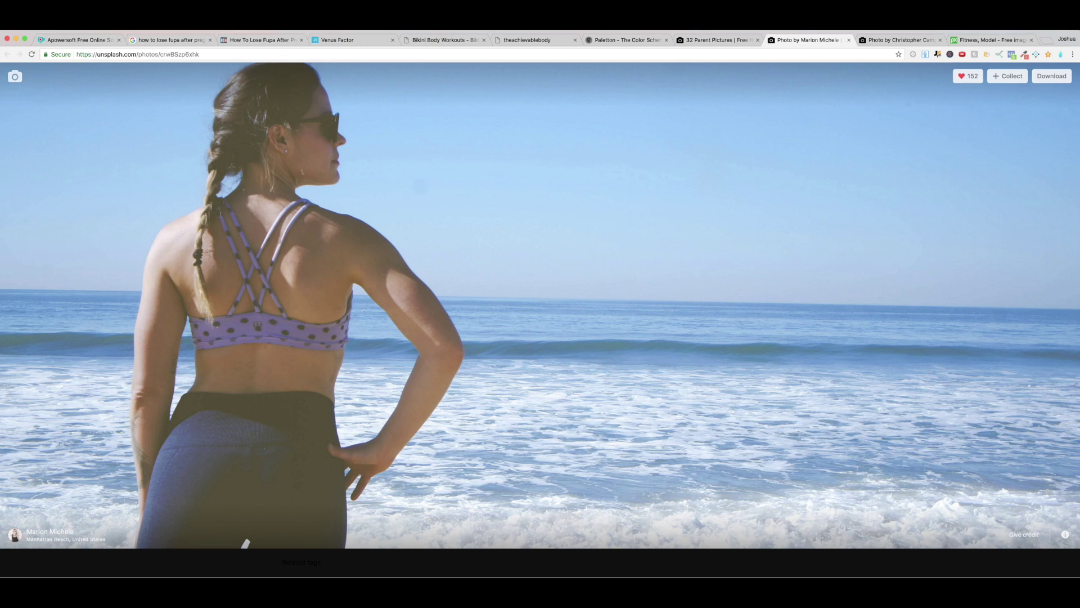
Open the downloaded beach photo in Adobe Photoshop CC 2017 and move the window so its tools and canvas are fully visible.
left_click_drag(0, 430, 19, 420)
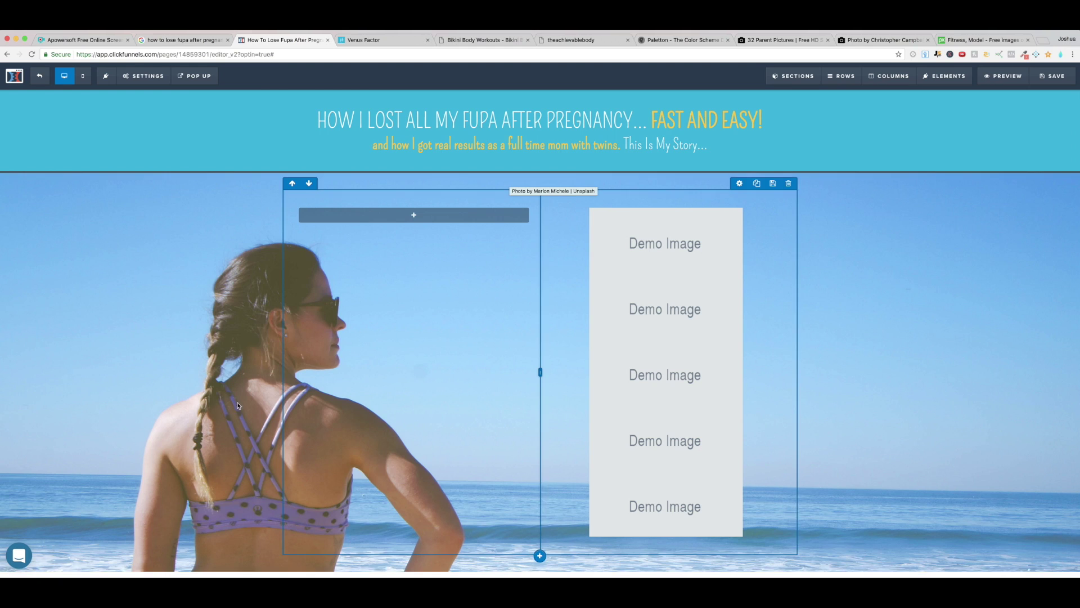
right_click(0, 415)
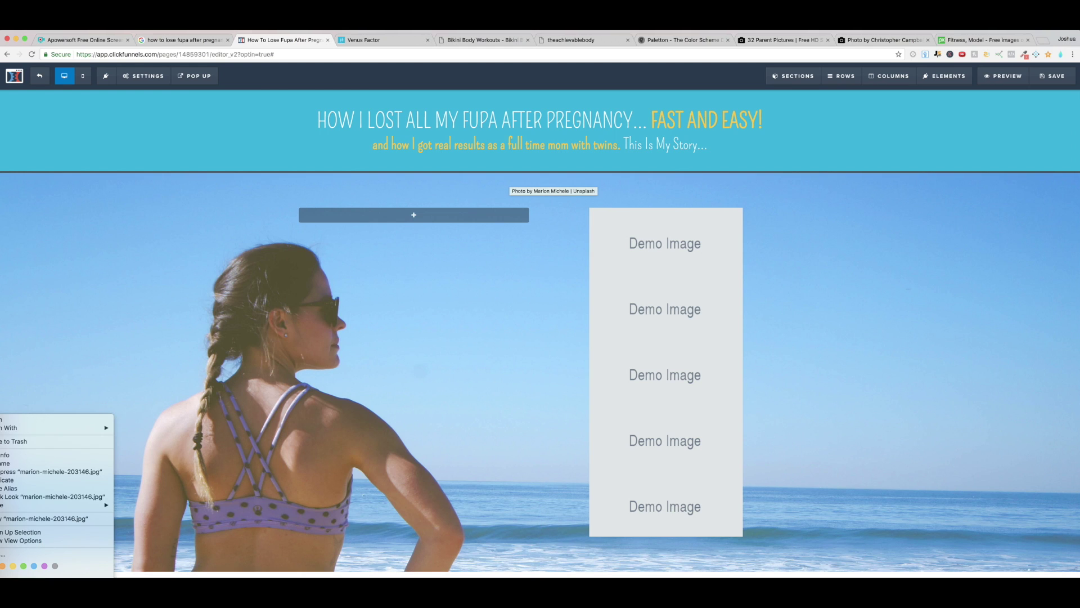
mouse_move(16, 429)
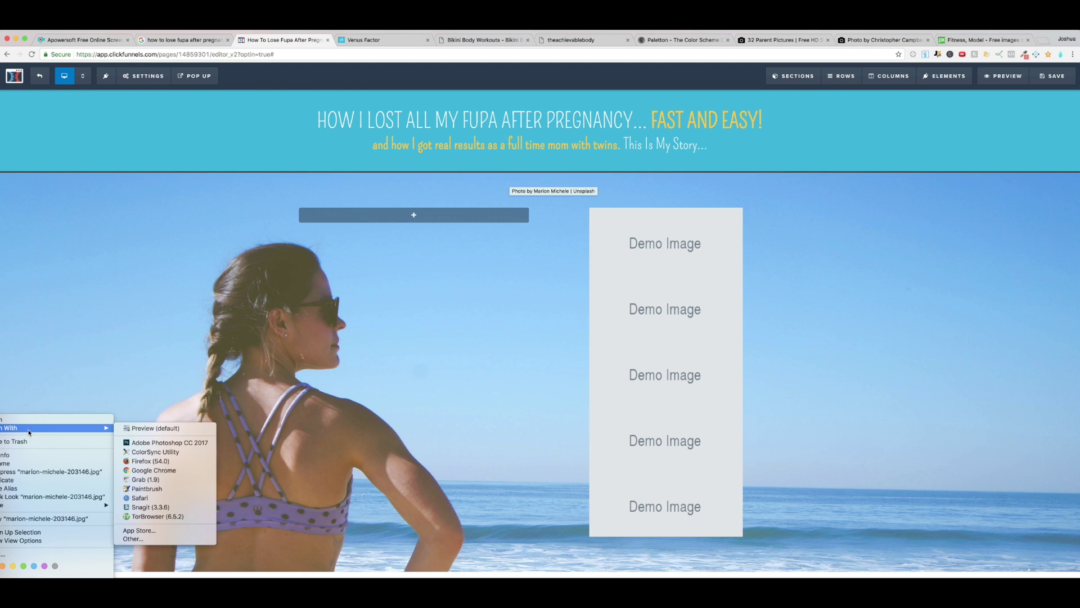
left_click(122, 443)
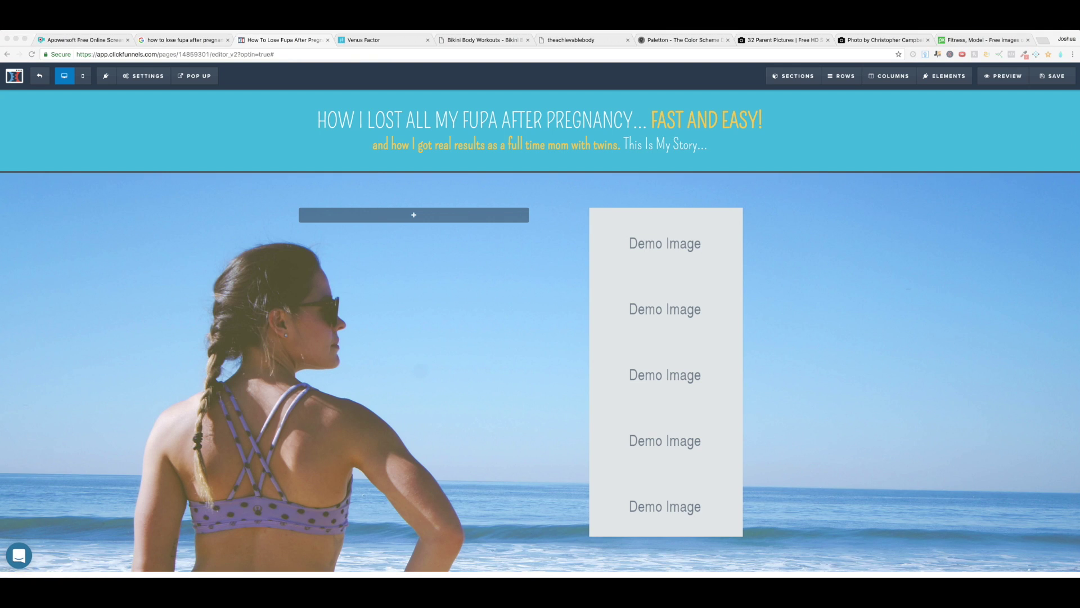
left_click(876, 22)
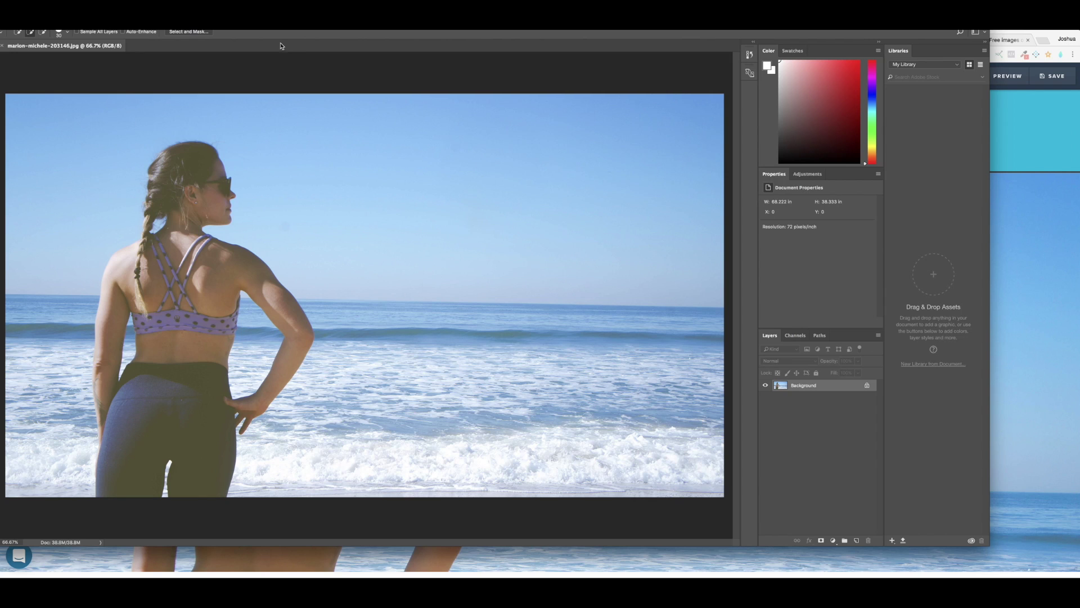
left_click_drag(254, 24, 279, 39)
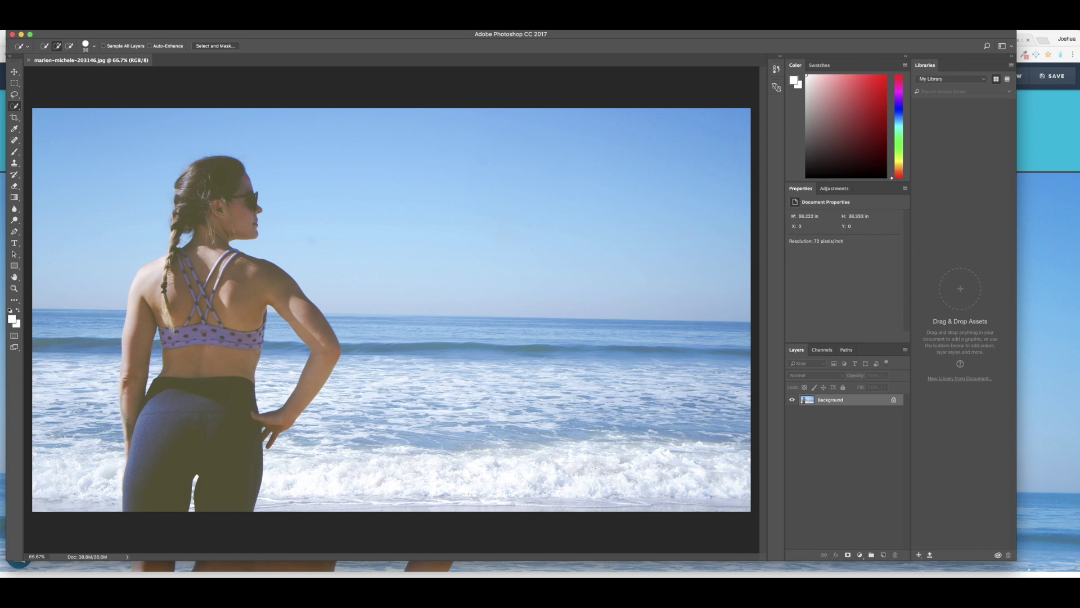
Marquee-select the photo from the woman's elbow to the far edge of the sea and add a white-to-transparent linear gradient fill layer with an adjusted angle.
left_click(16, 83)
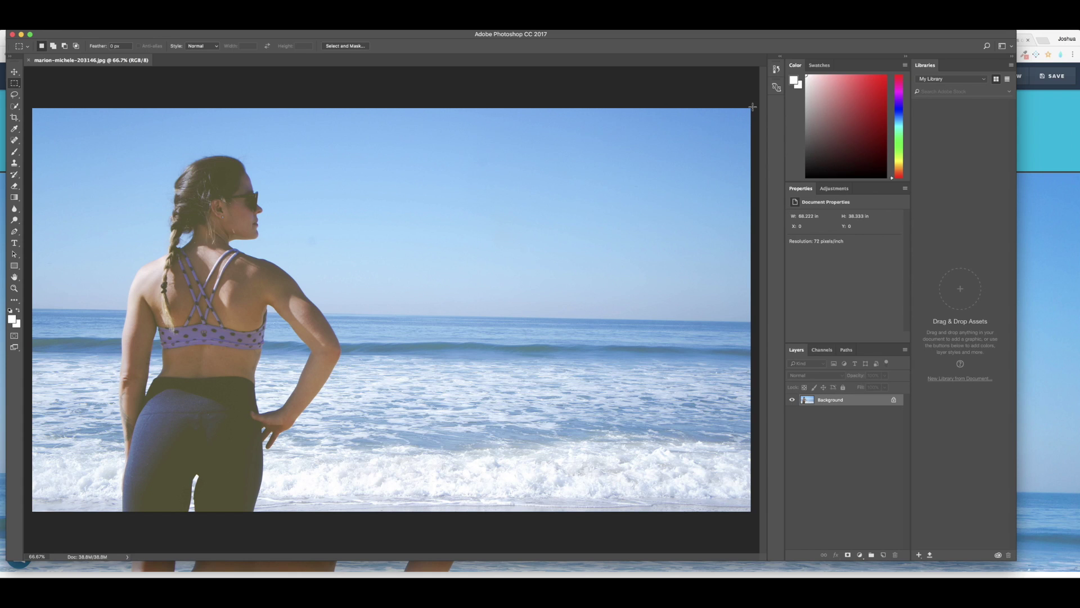
left_click_drag(753, 105, 341, 513)
left_click(116, 25)
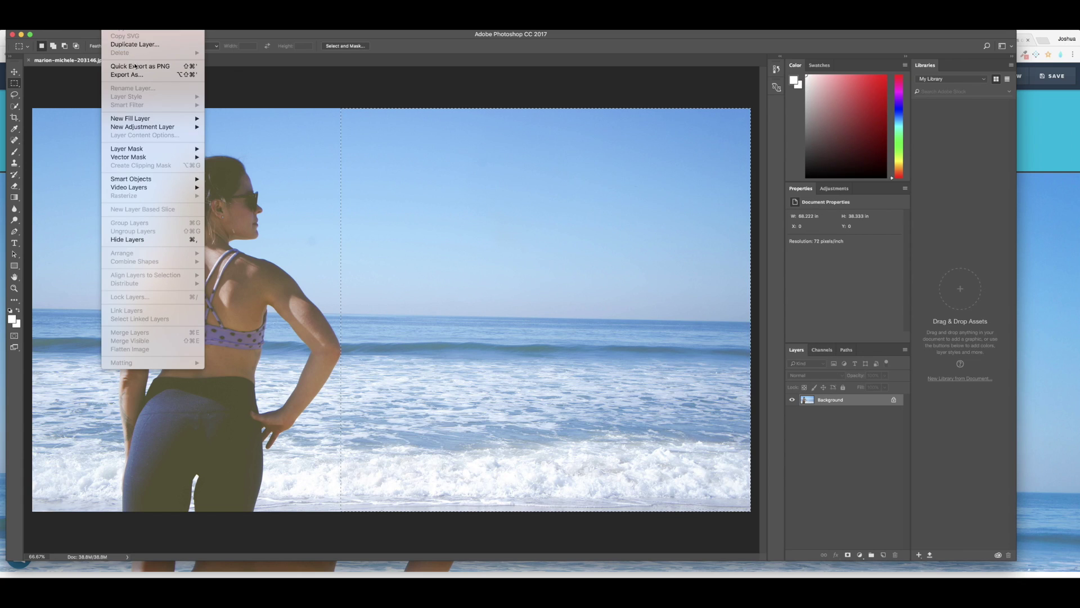
mouse_move(139, 120)
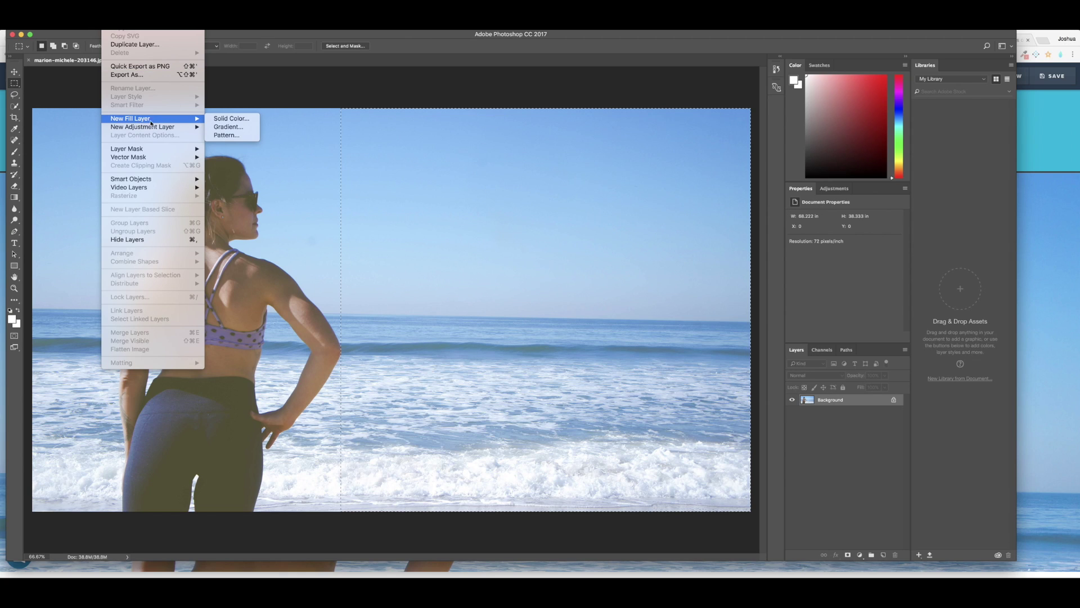
left_click(221, 125)
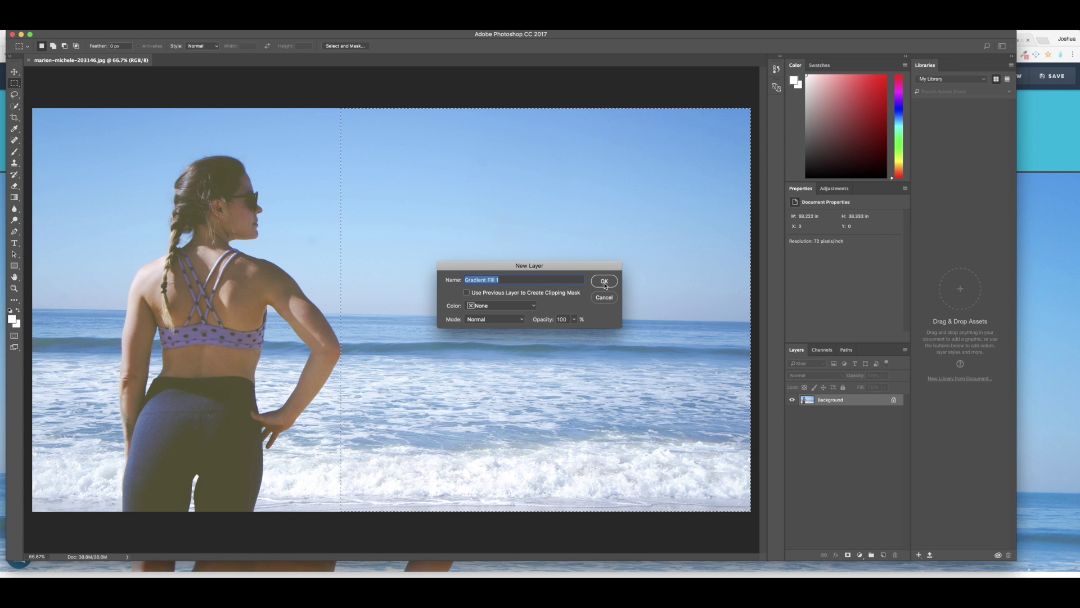
left_click(604, 281)
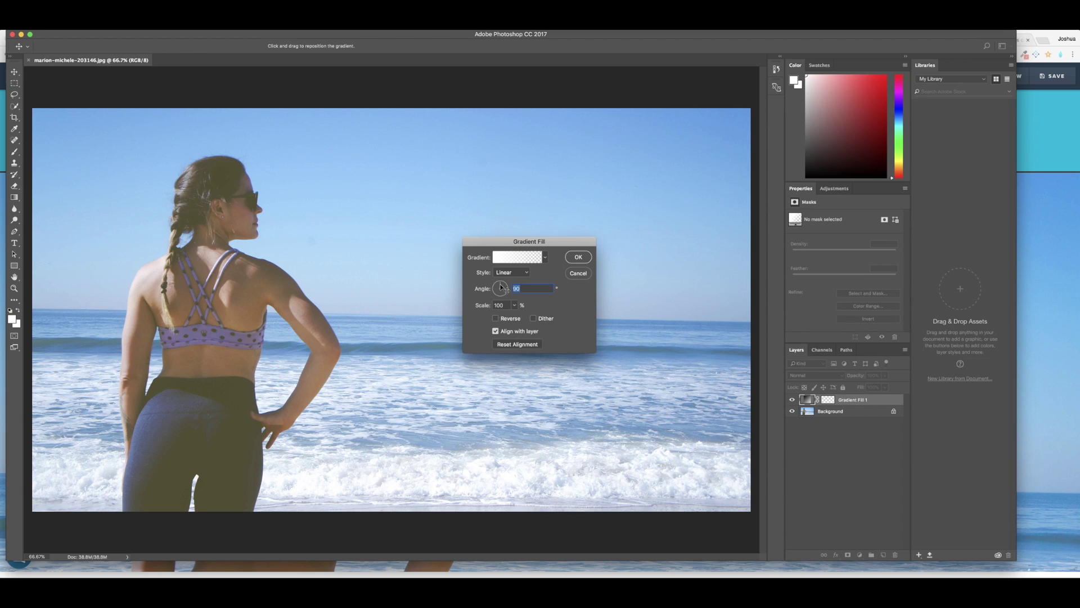
left_click_drag(501, 286, 493, 292)
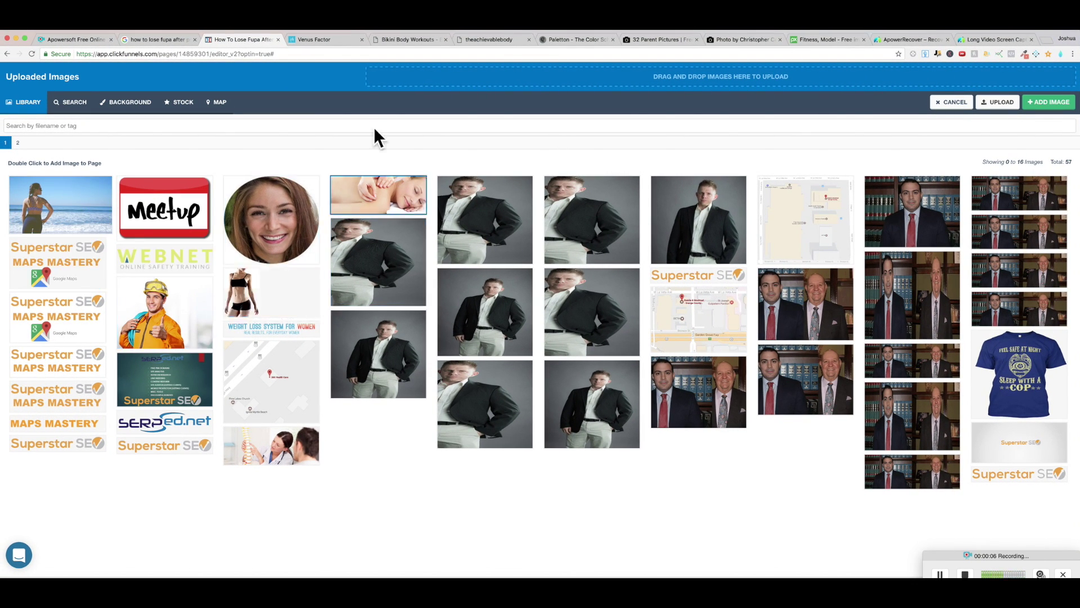
In ClickFunnels, upload the faded beach photo and set it as the background image of the section below the headline.
left_click(993, 108)
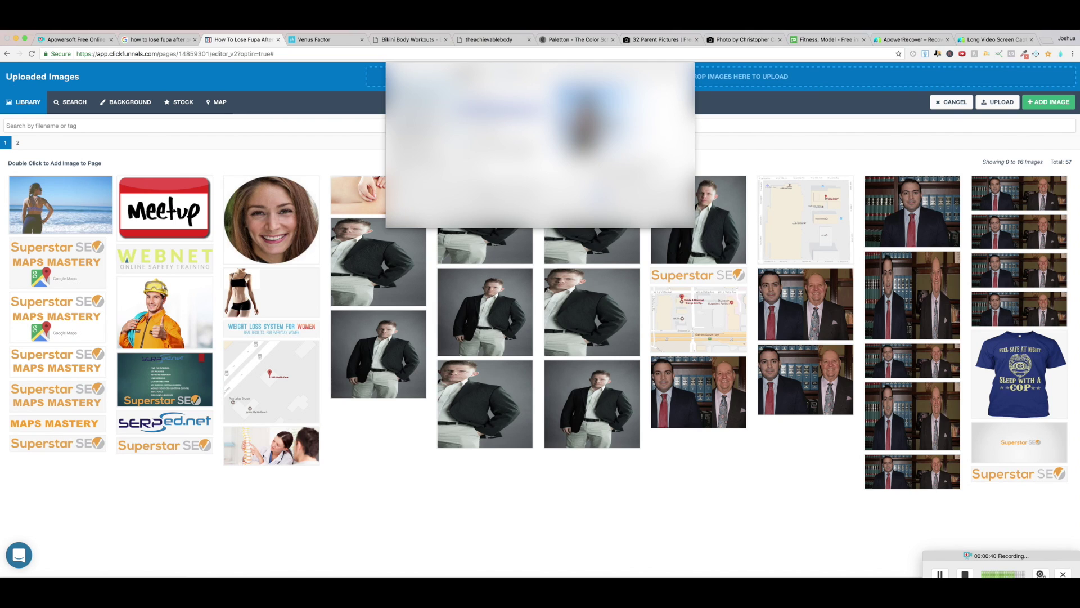
left_click(684, 216)
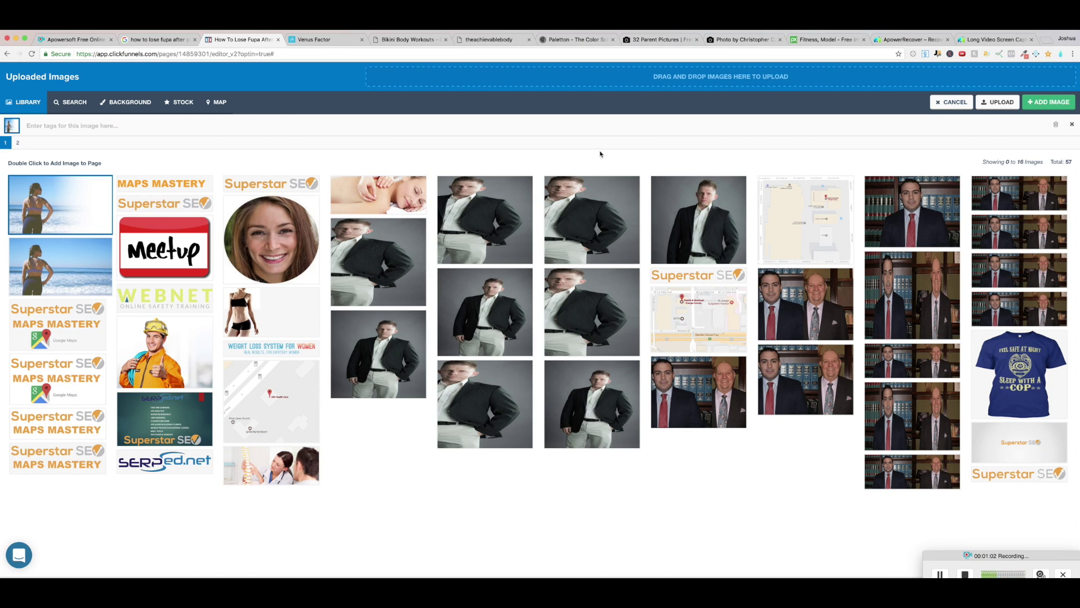
left_click(1049, 102)
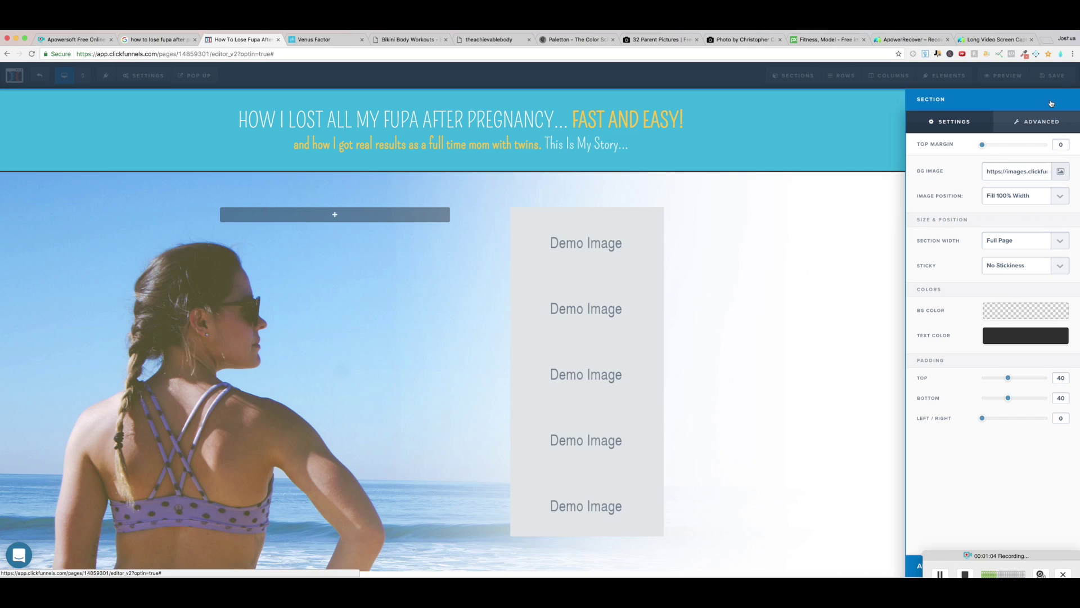
left_click(826, 355)
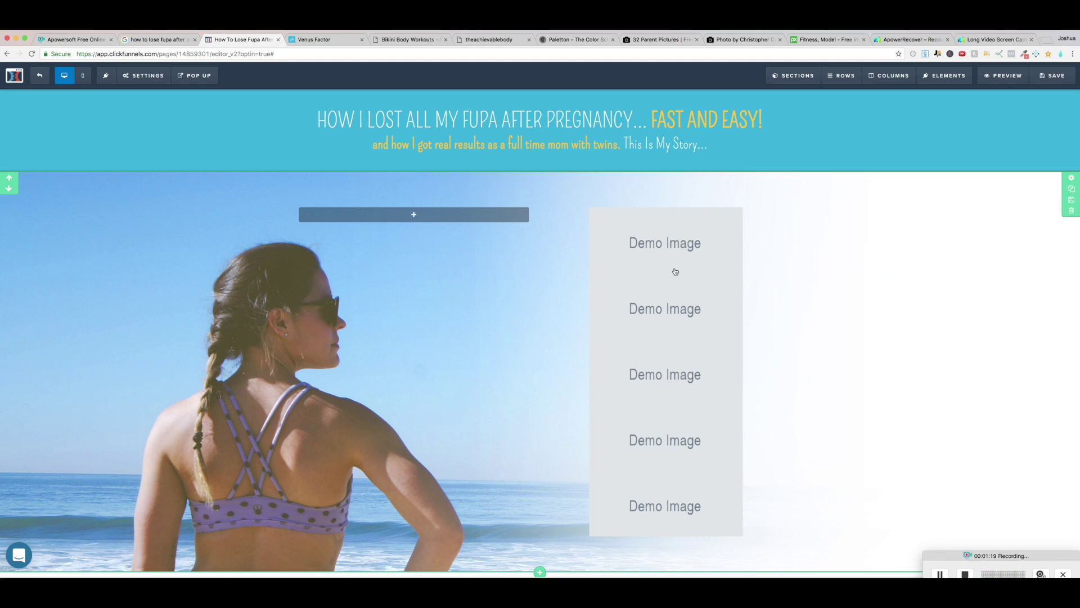
Delete four of the five demo images from the second column, leaving a single one.
left_click(786, 220)
left_click(784, 234)
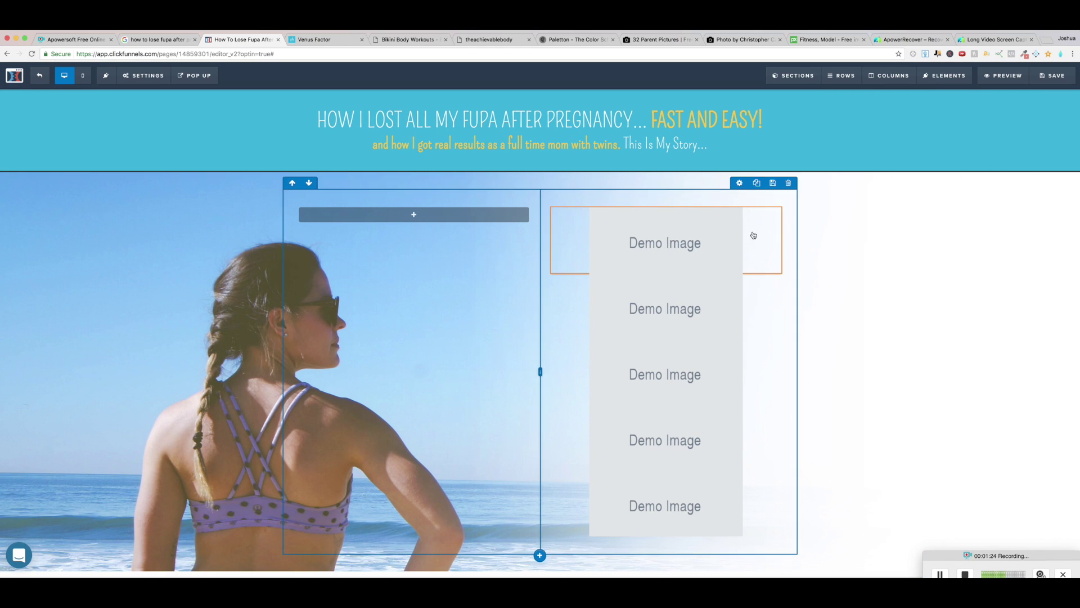
left_click(774, 202)
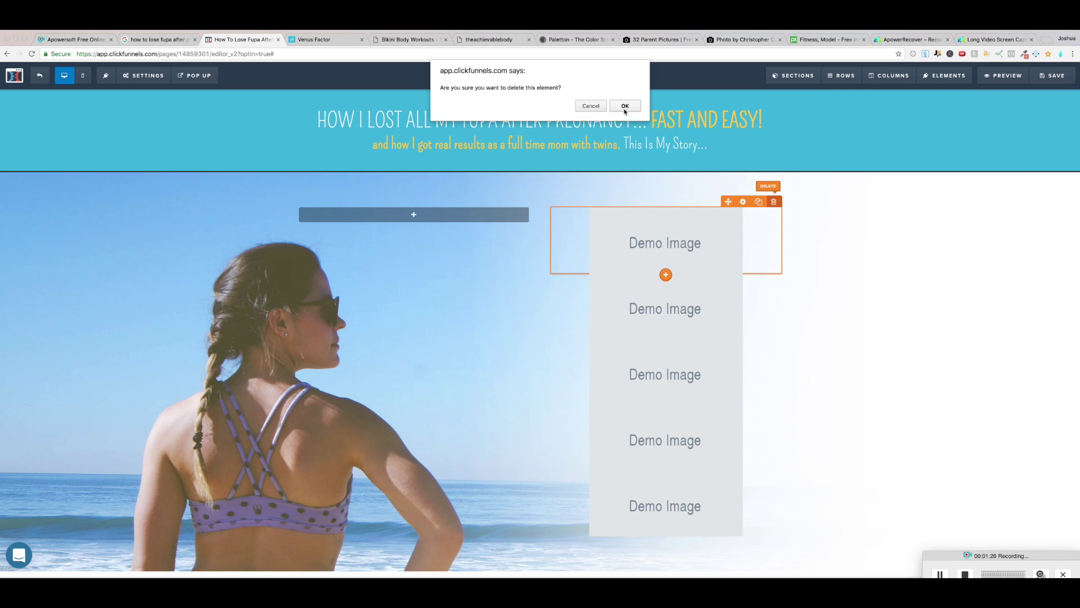
left_click(625, 110)
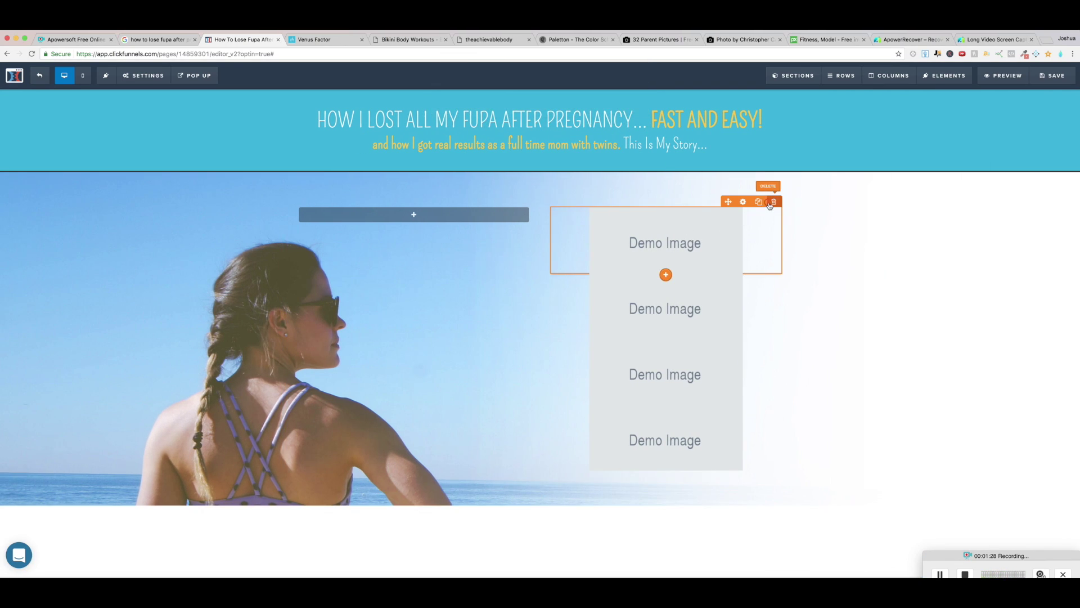
left_click(773, 201)
left_click(622, 106)
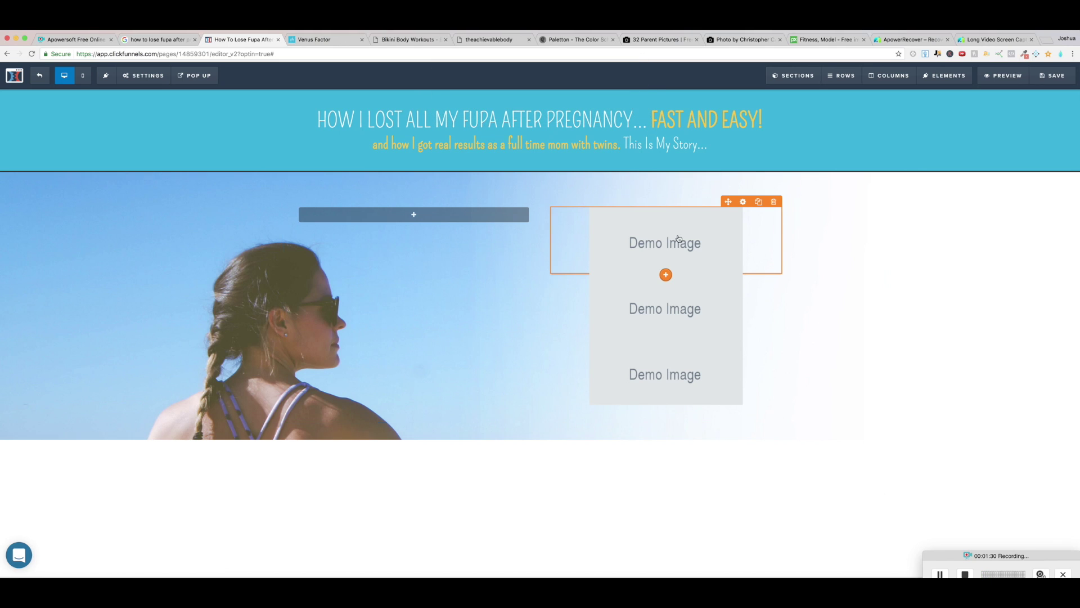
left_click(773, 201)
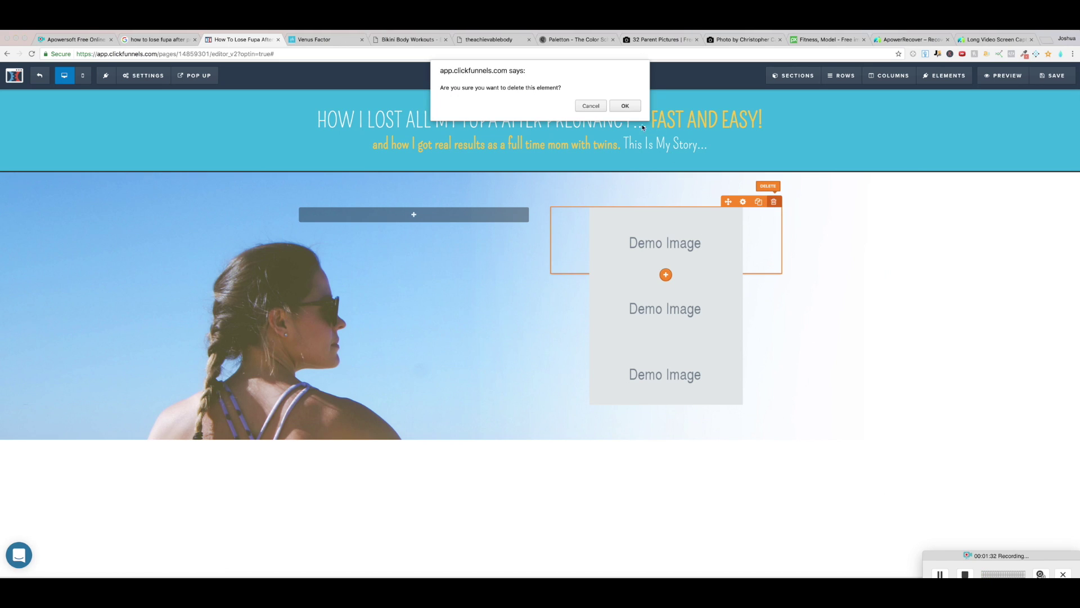
left_click(625, 106)
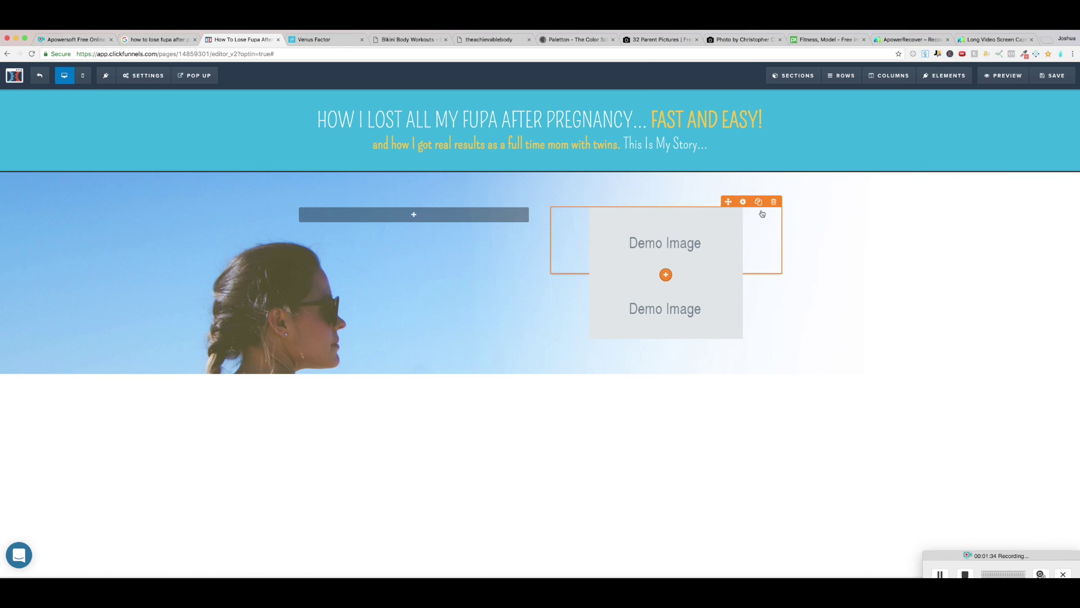
left_click(773, 201)
left_click(622, 107)
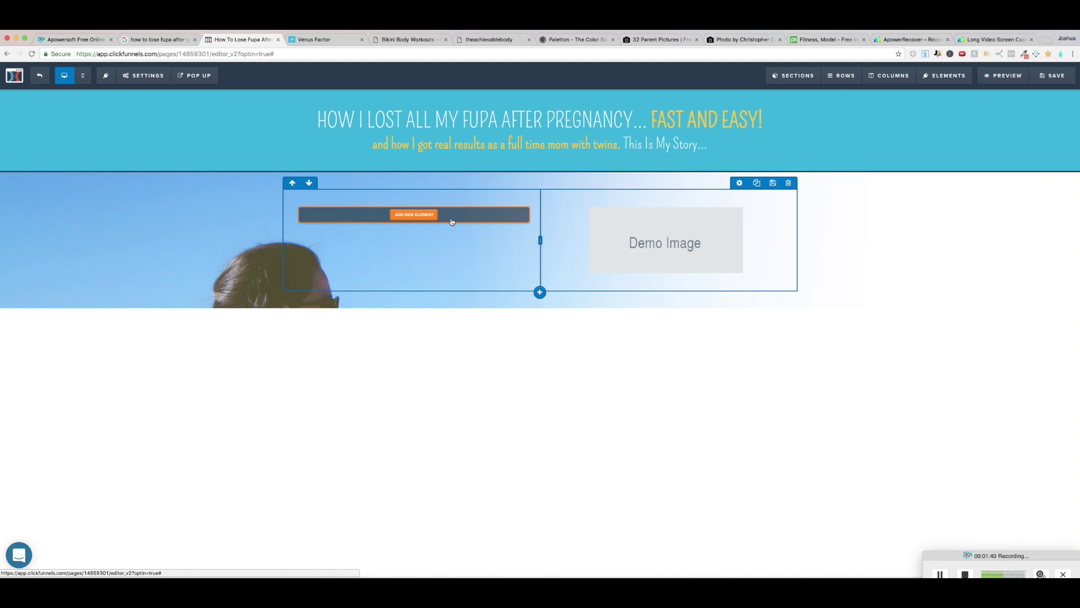
Review the Venus Factor sales page as a layout reference for the video and offer sections.
left_click(337, 40)
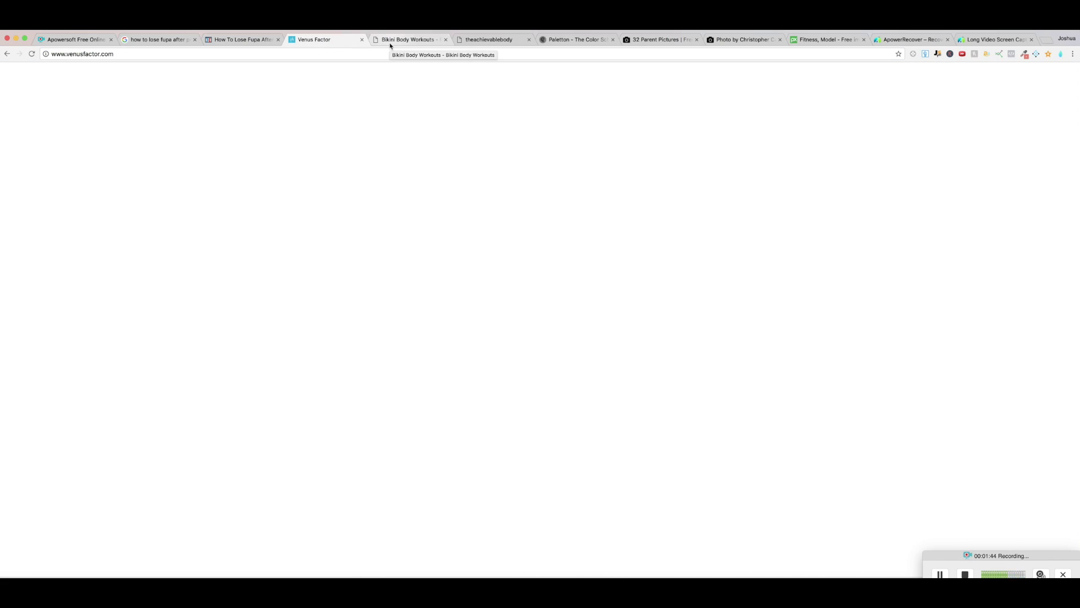
scroll(777, 309, "down", 5)
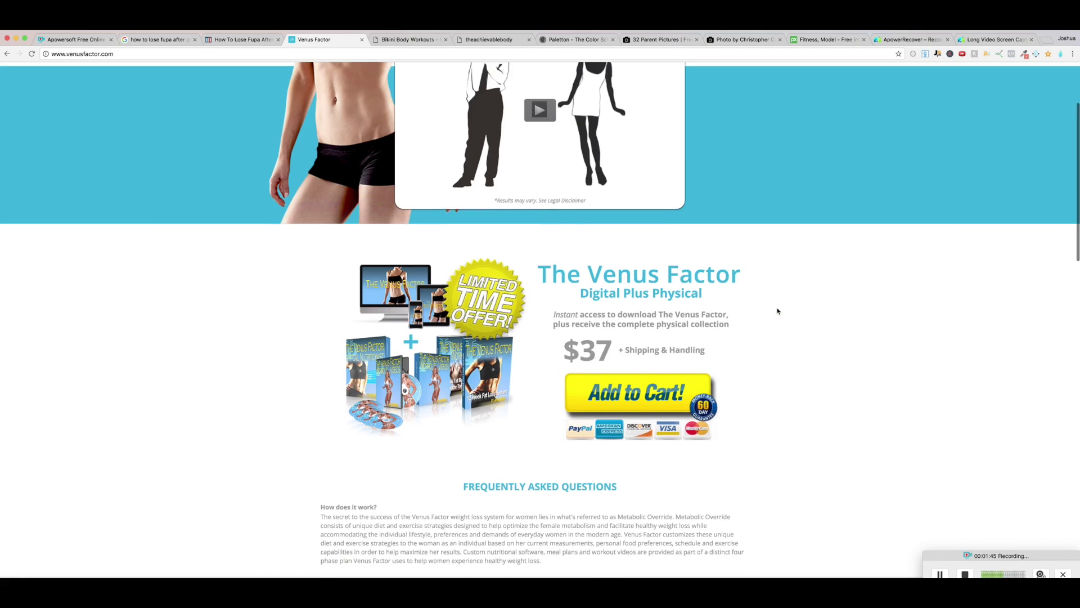
scroll(726, 279, "up", 10)
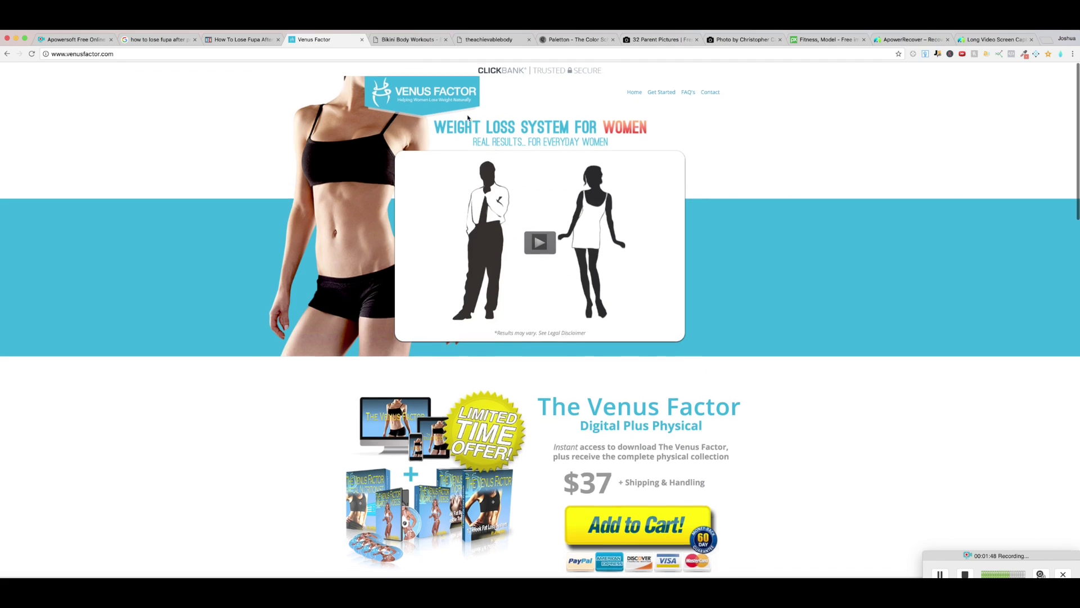
Review the Bikini Body Workouts sales page from its lower sections up to the opening headline as a layout and copy reference.
left_click(433, 39)
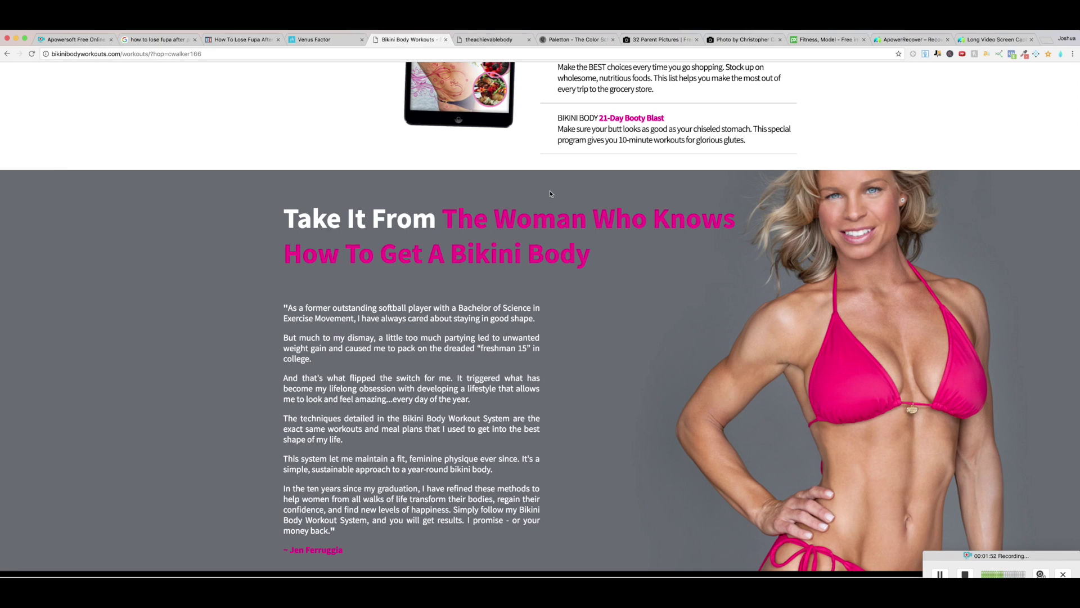
scroll(603, 254, "down", 2)
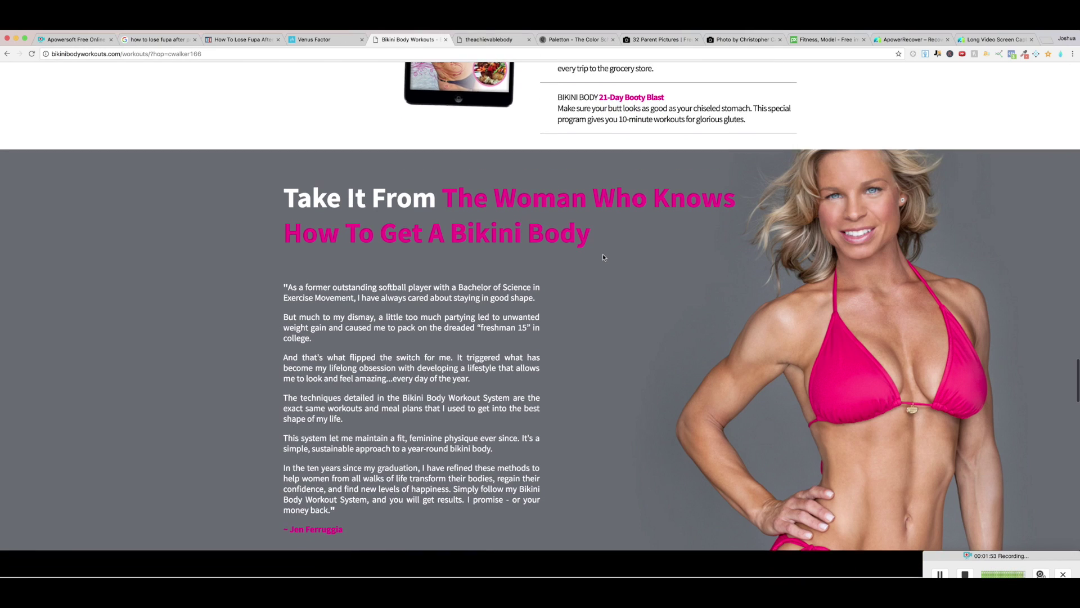
scroll(603, 254, "up", 10)
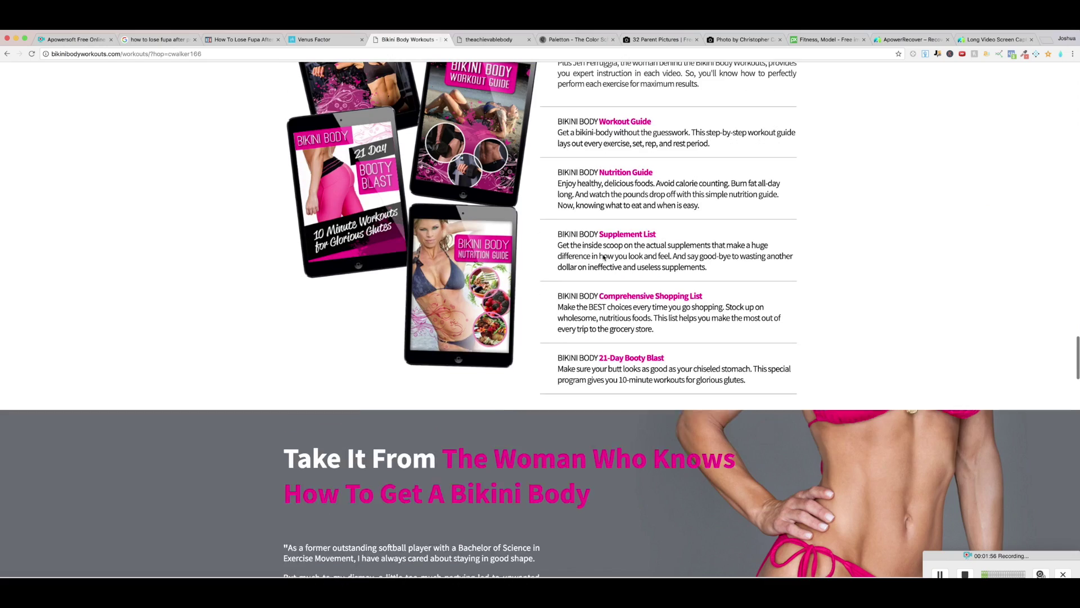
scroll(603, 257, "up", 5)
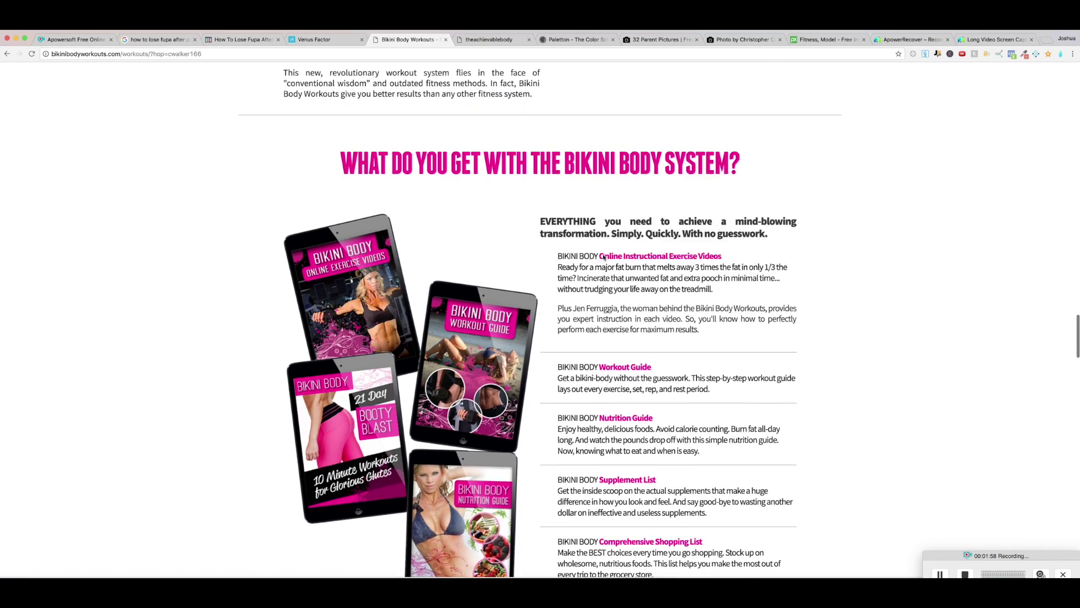
scroll(603, 257, "up", 5)
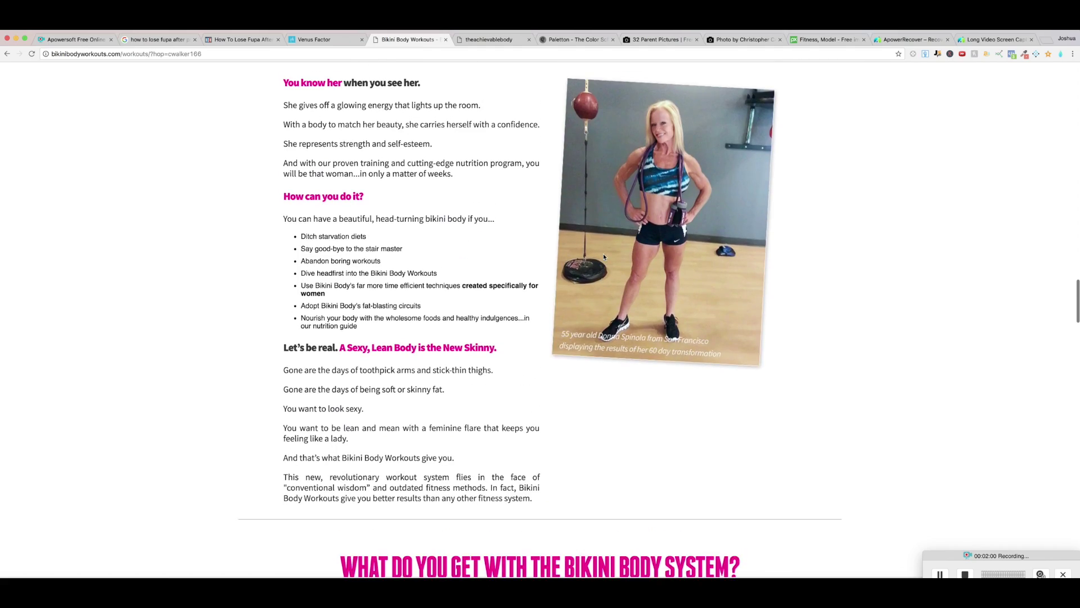
scroll(602, 257, "up", 2)
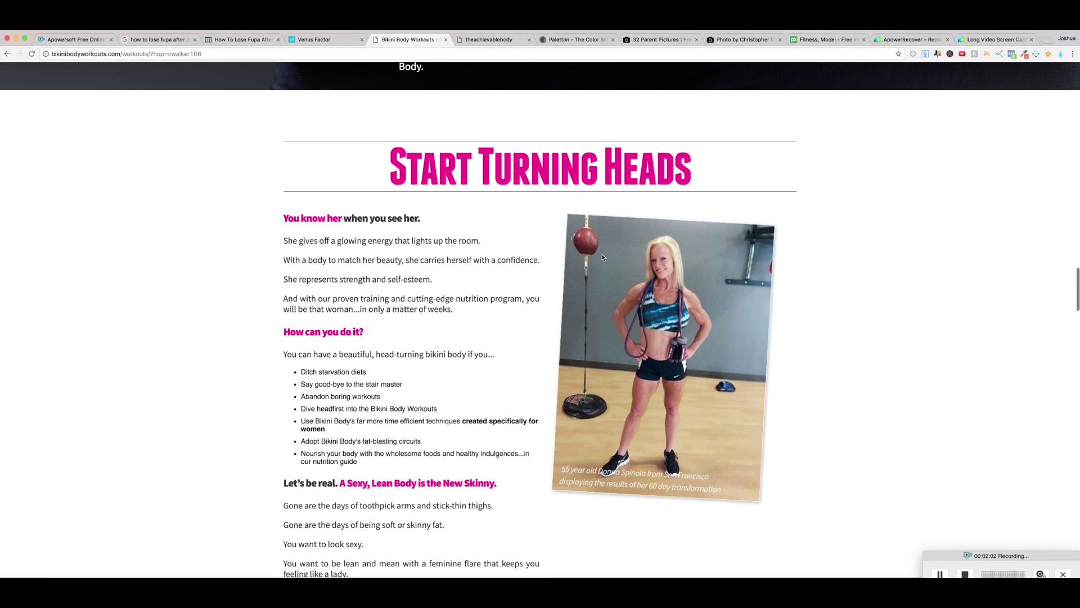
scroll(601, 257, "up", 10)
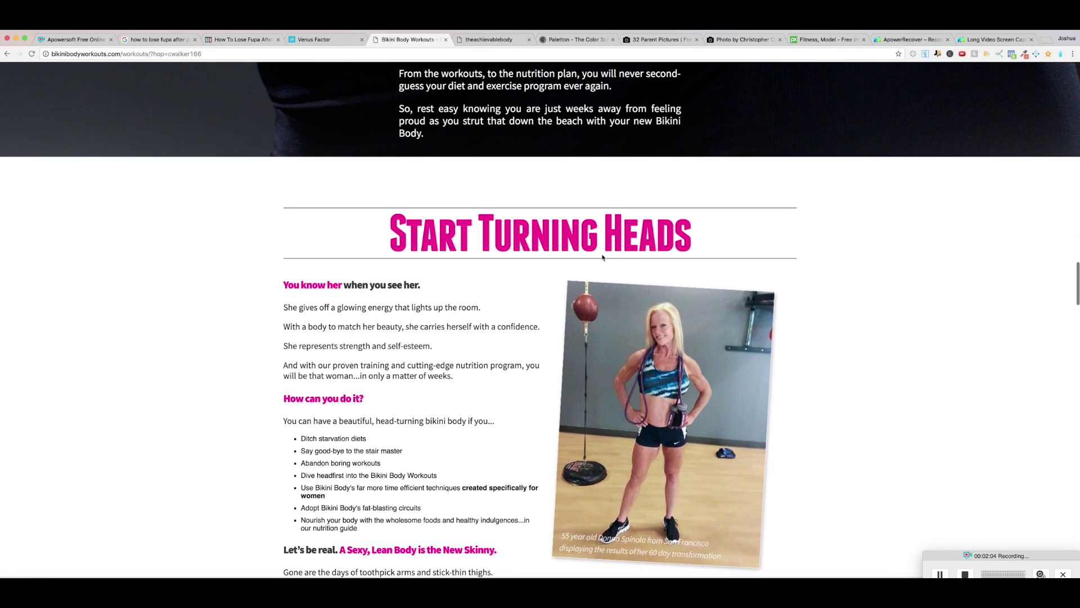
scroll(602, 254, "up", 10)
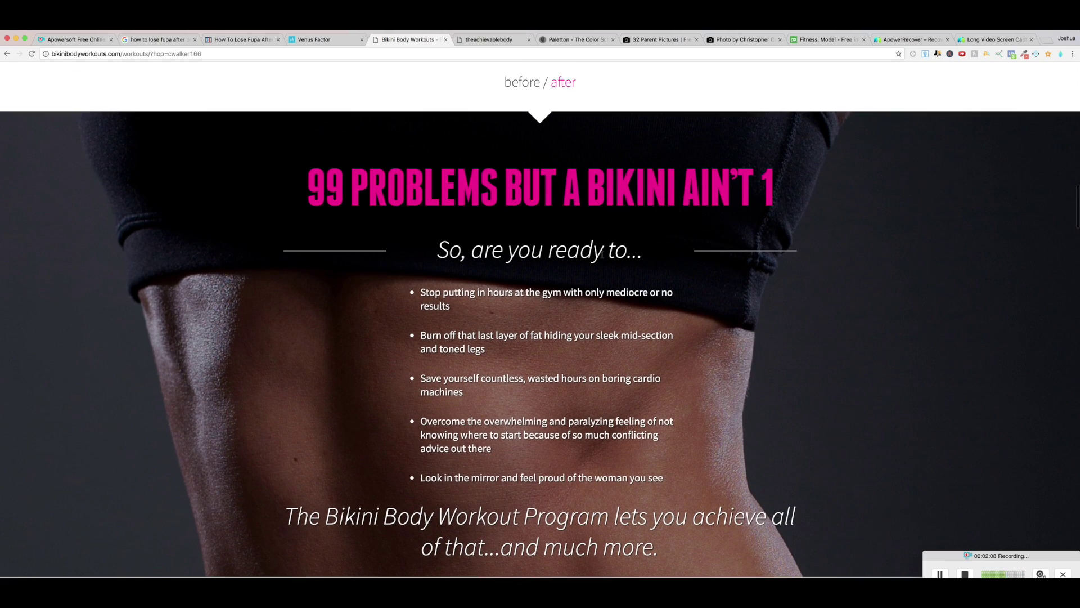
scroll(602, 254, "down", 2)
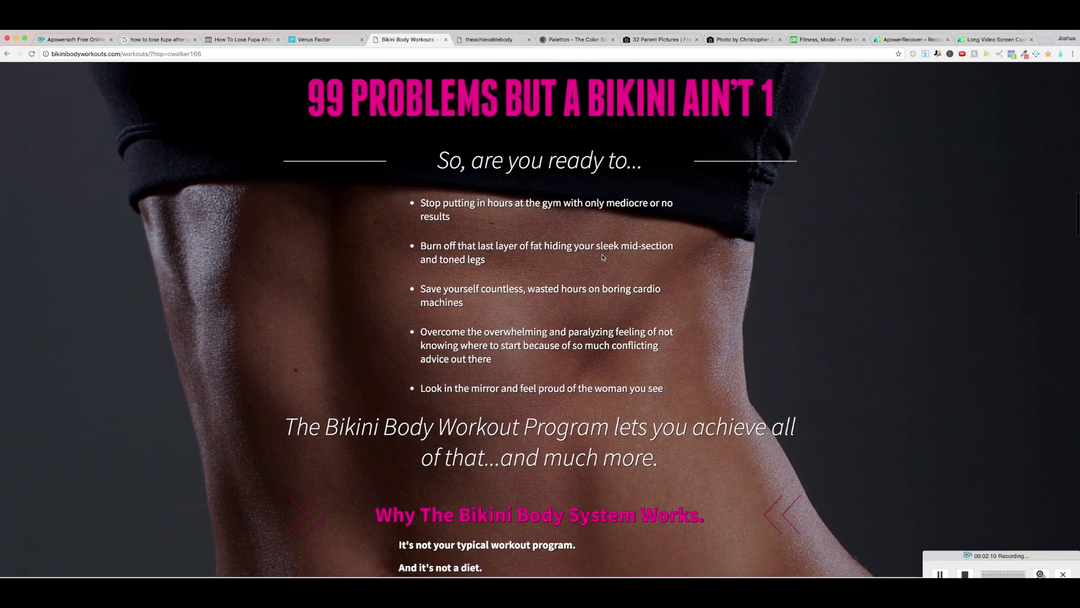
scroll(602, 257, "up", 15)
scroll(603, 252, "down", 7)
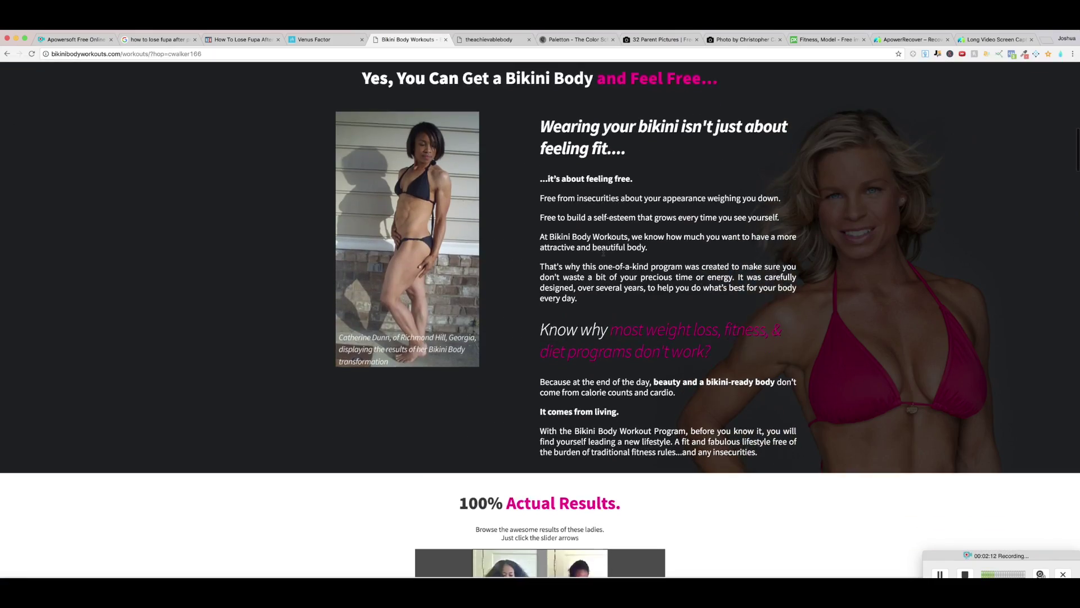
scroll(603, 252, "up", 3)
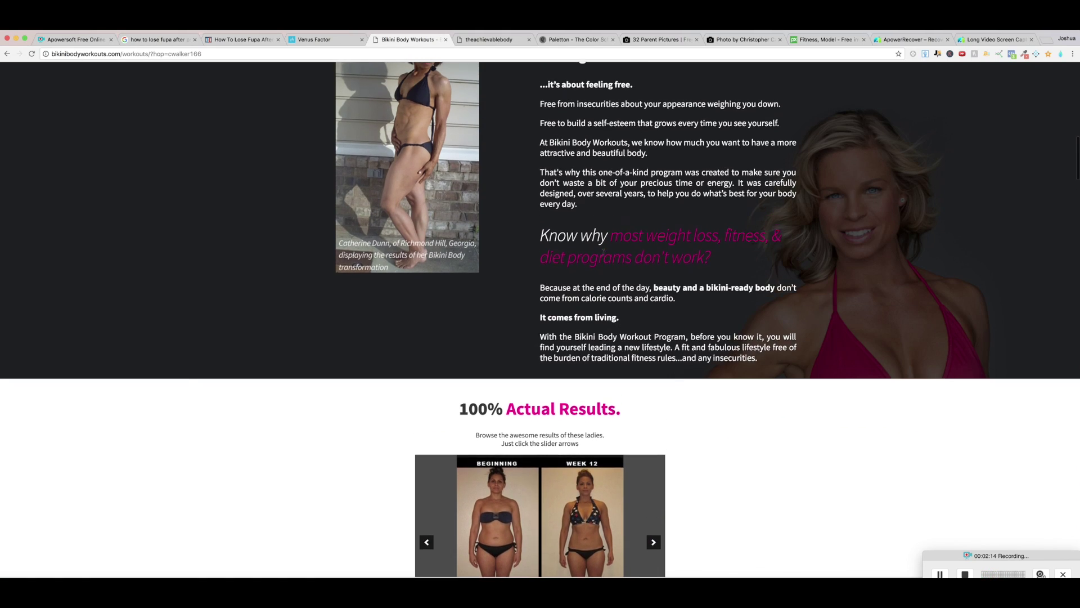
scroll(603, 252, "up", 2)
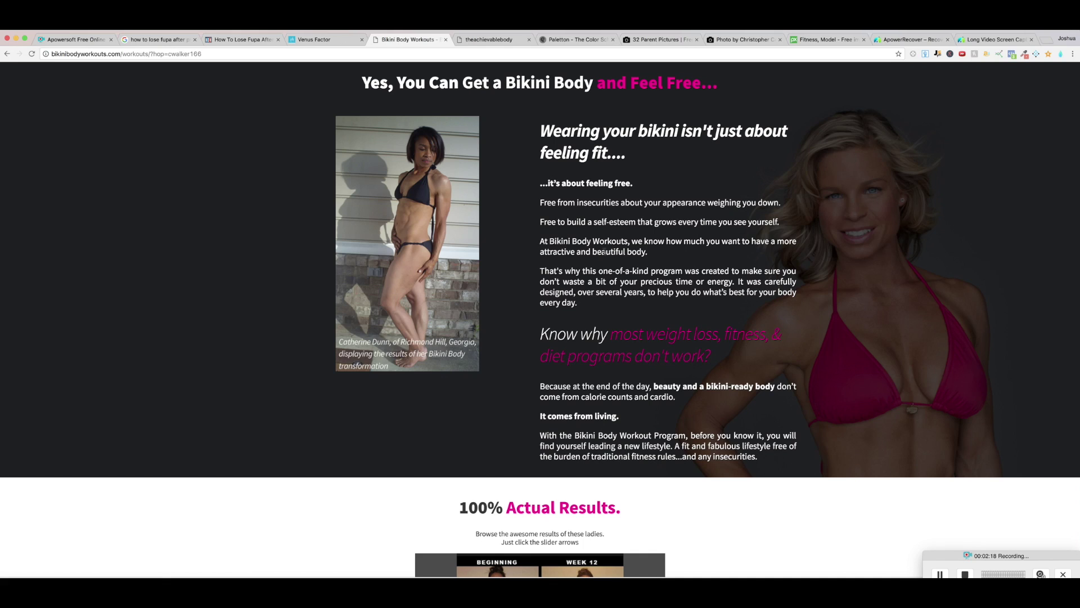
scroll(603, 252, "up", 8)
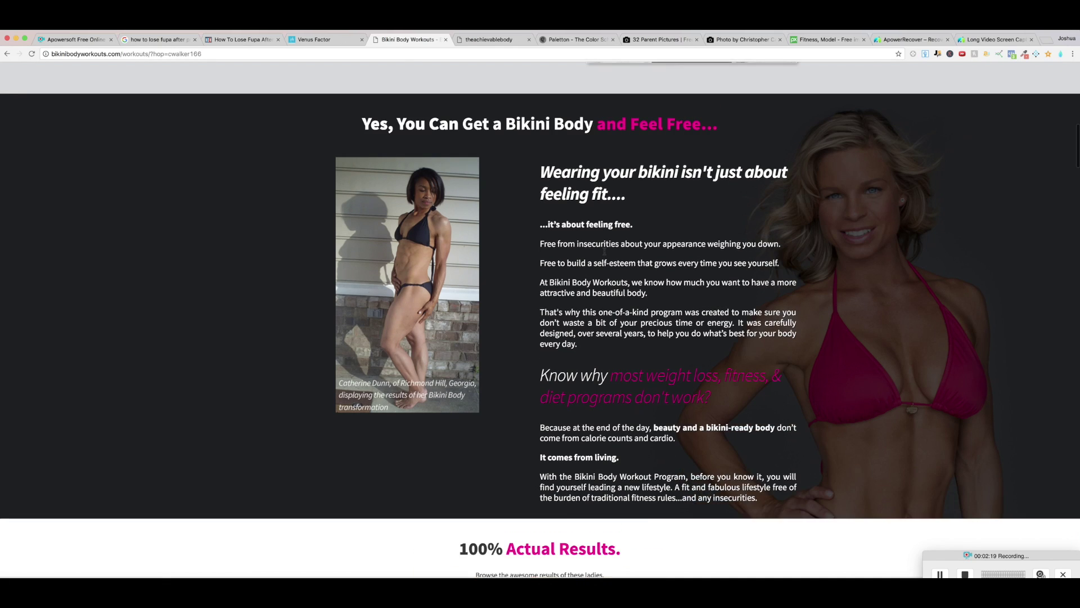
scroll(607, 248, "up", 4)
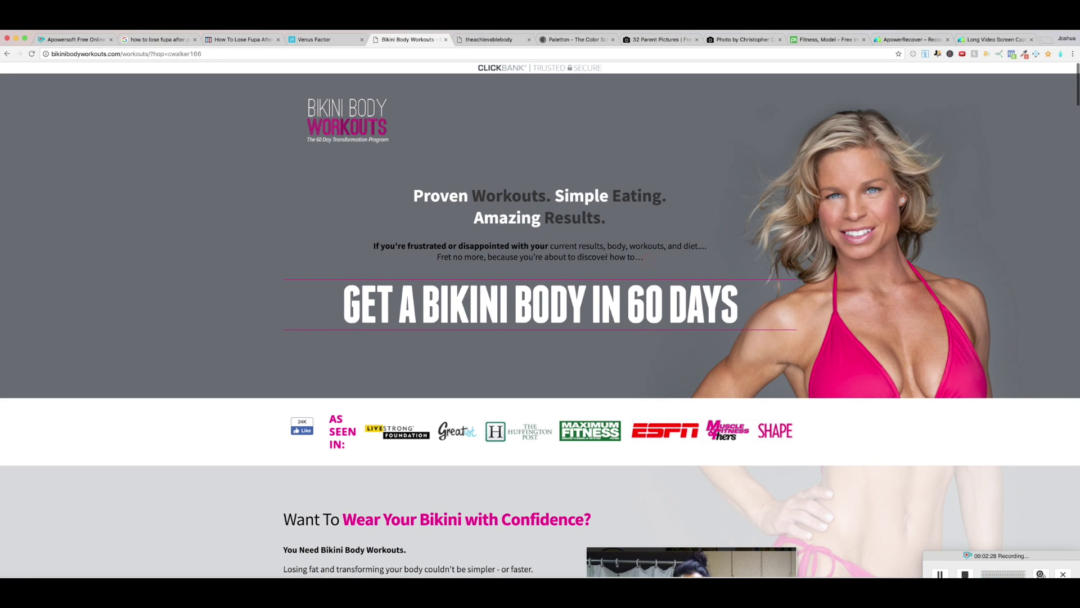
Copy the "If you're frustrated or disappointed with your current results..." text from the Bikini Body Workouts page and switch back to the ClickFunnels editor.
left_click_drag(645, 256, 356, 243)
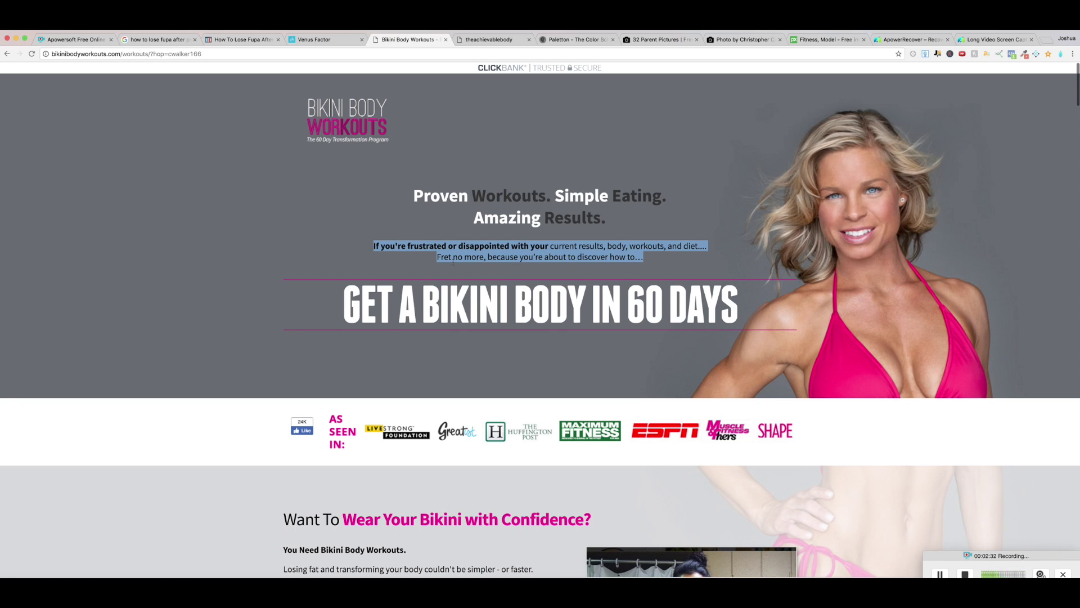
left_click(320, 41)
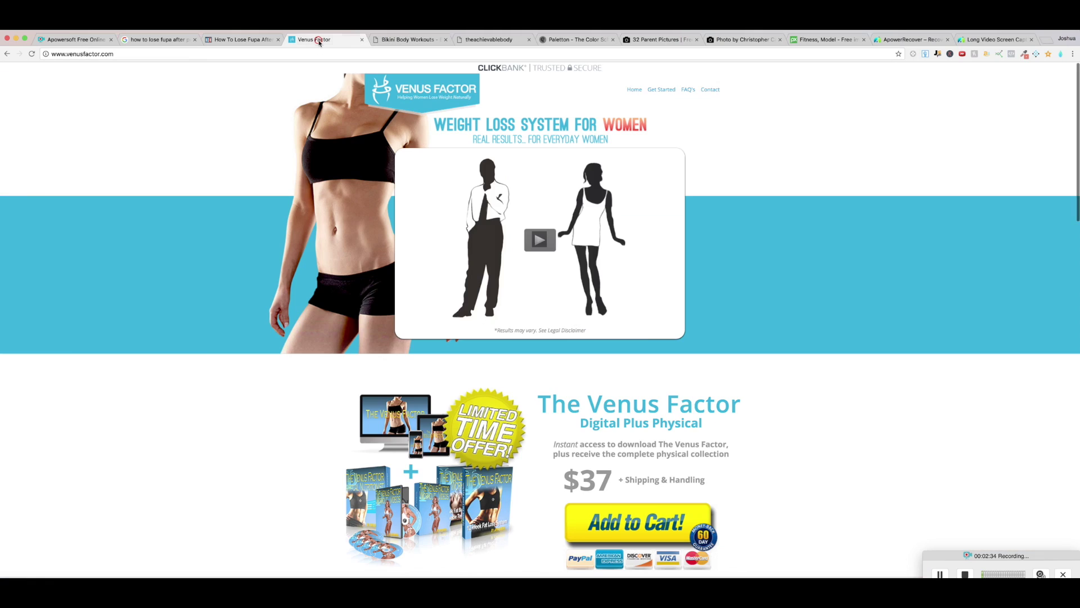
left_click(234, 42)
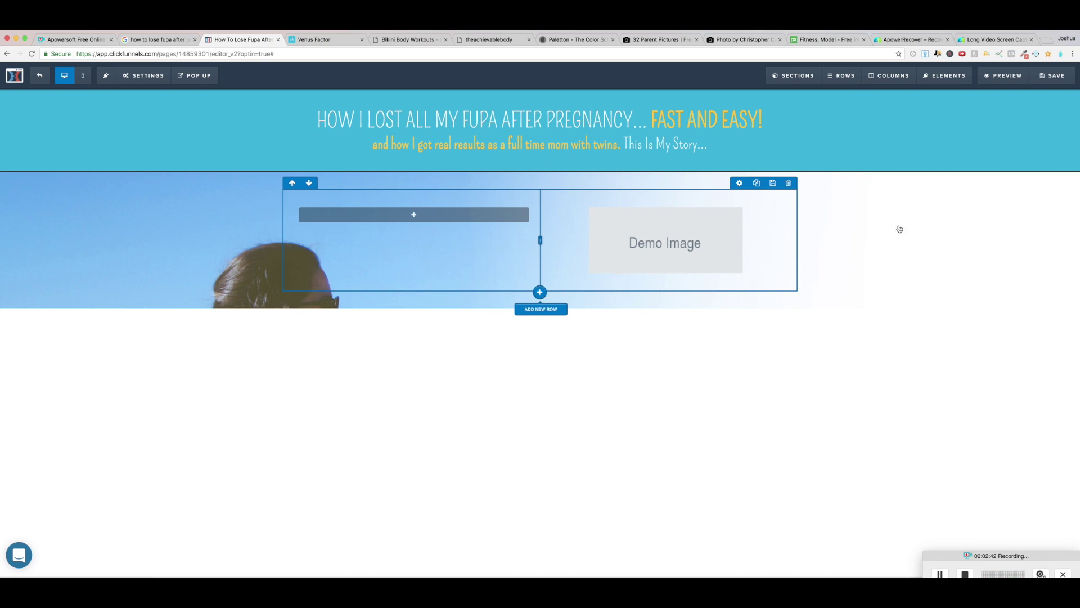
Add a one-column row to the photo background section and move it above the two-column row.
left_click(540, 292)
left_click(923, 121)
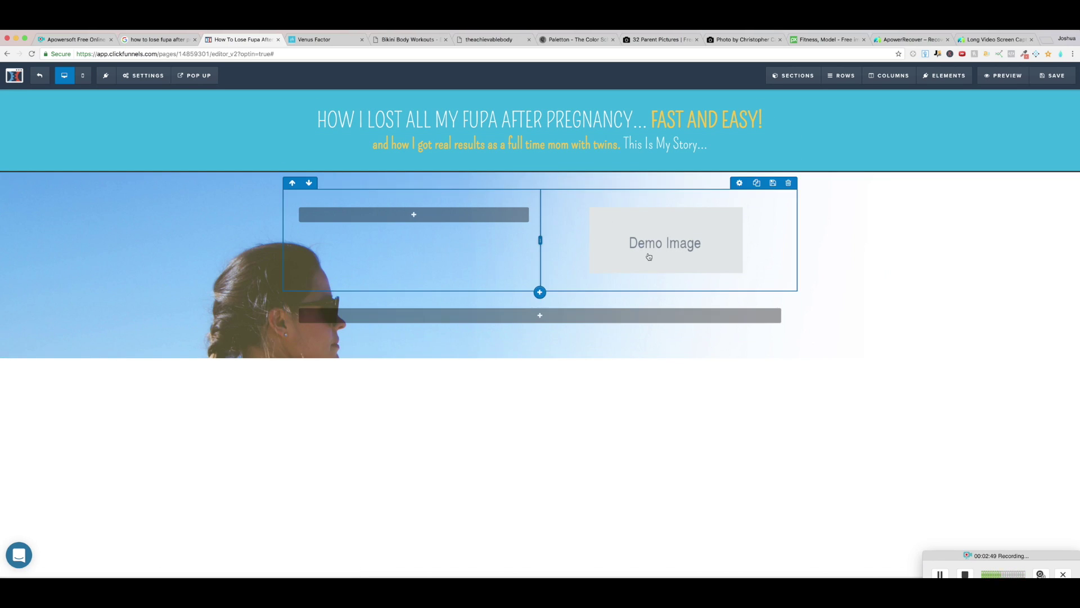
left_click(755, 238)
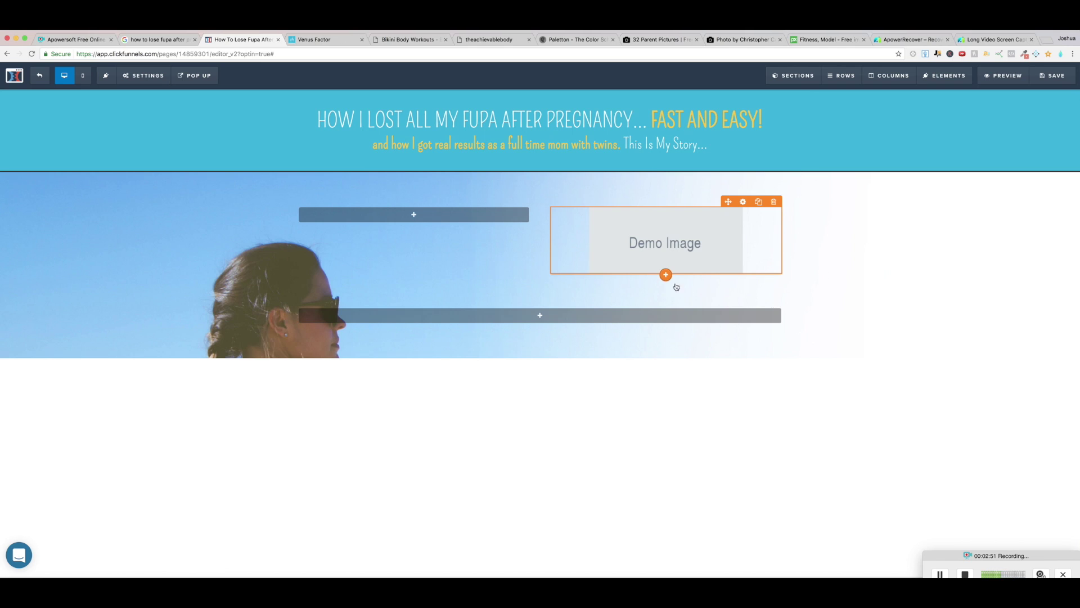
left_click_drag(672, 265, 697, 222)
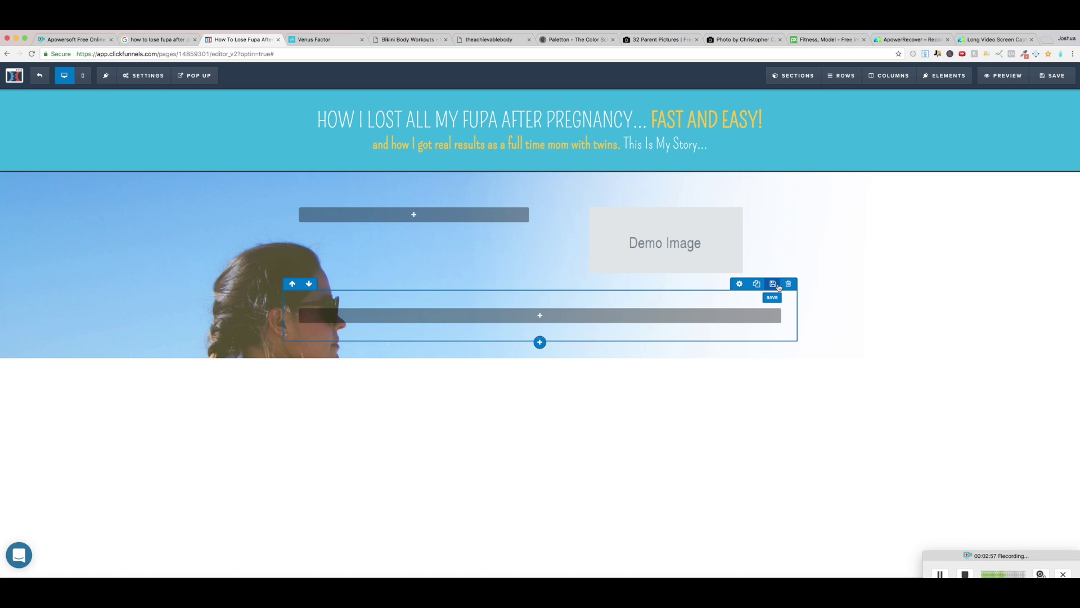
left_click(293, 284)
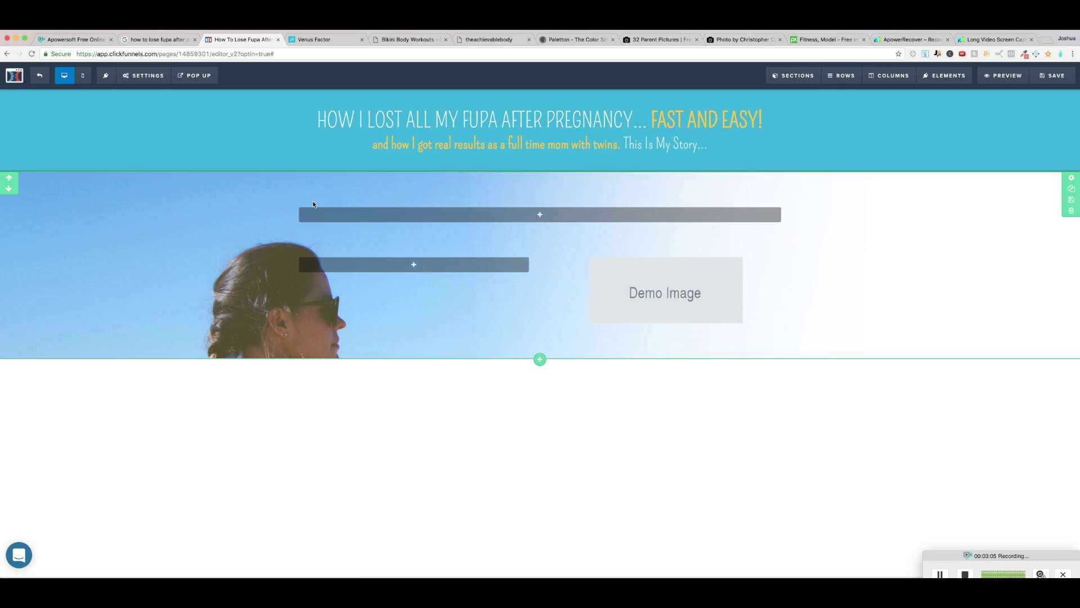
Try moving the empty row into the headline section and the headline section below the photo section, restoring the order each time.
left_click(292, 181)
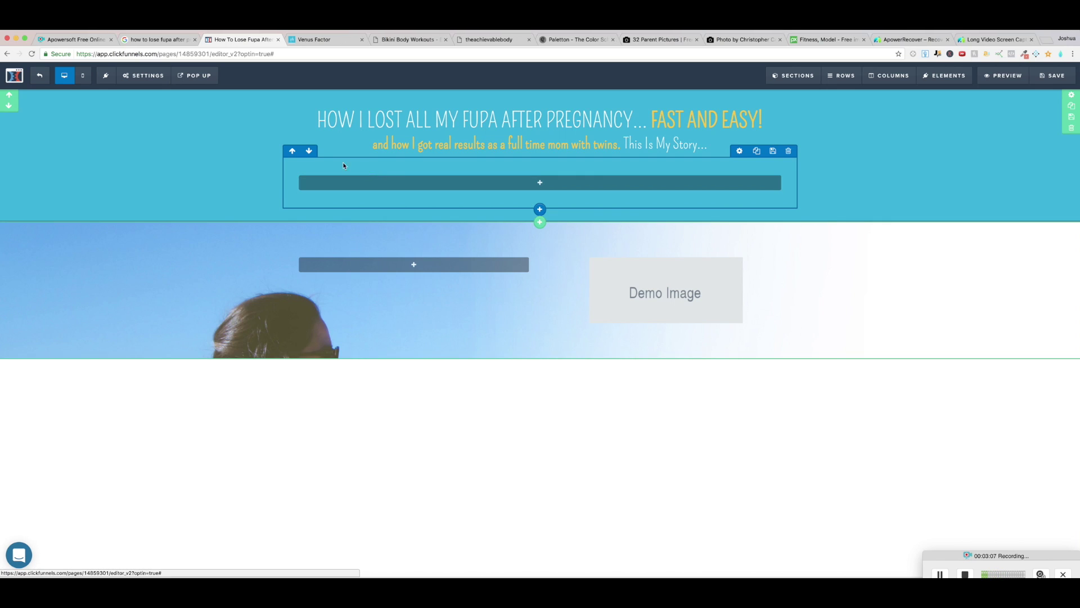
left_click(234, 162)
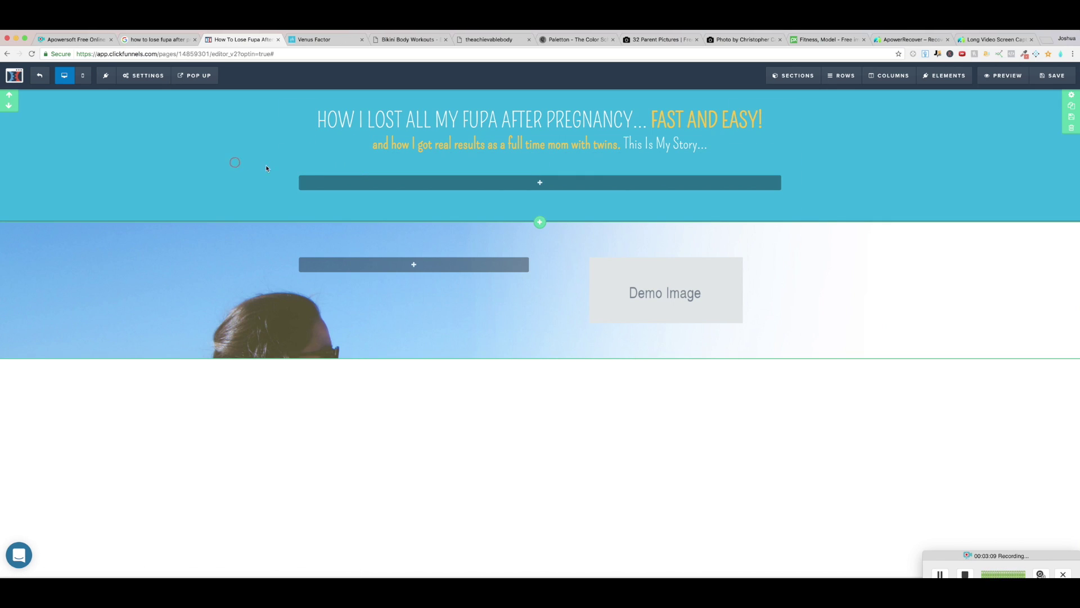
left_click(307, 157)
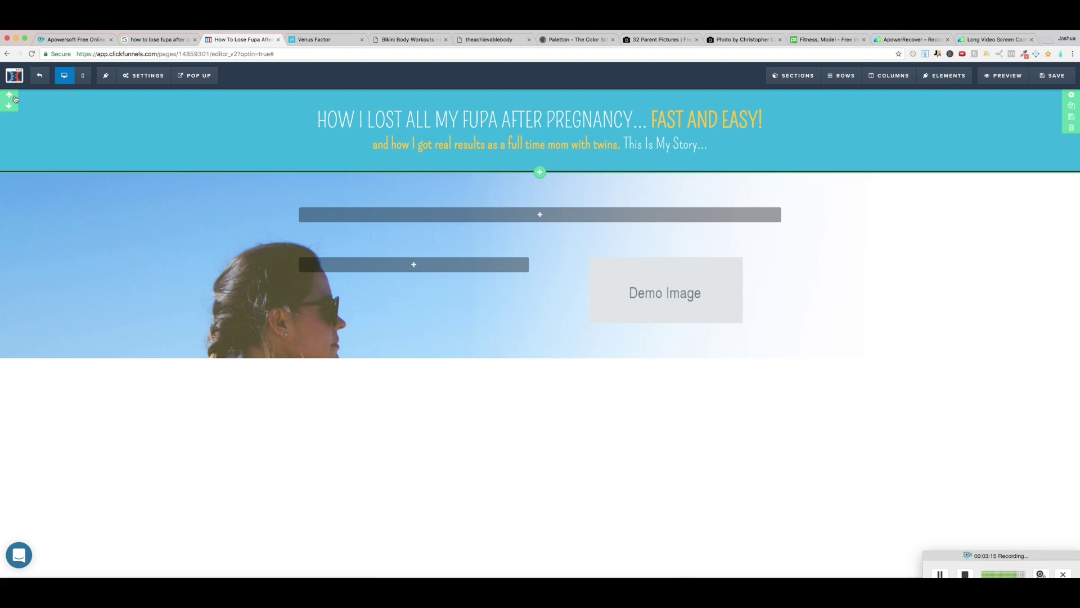
left_click(9, 105)
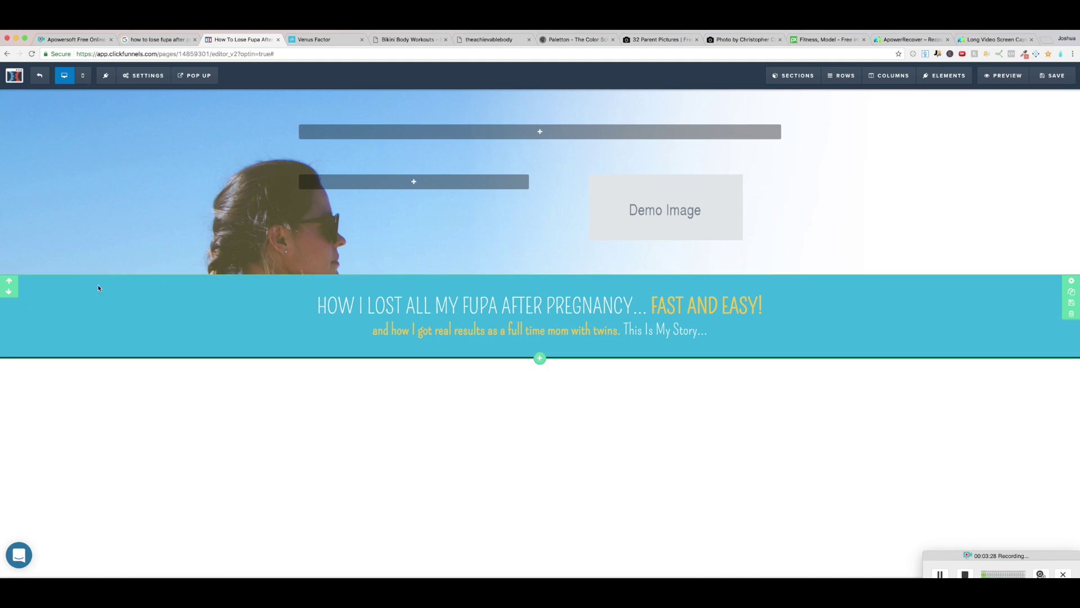
left_click(12, 281)
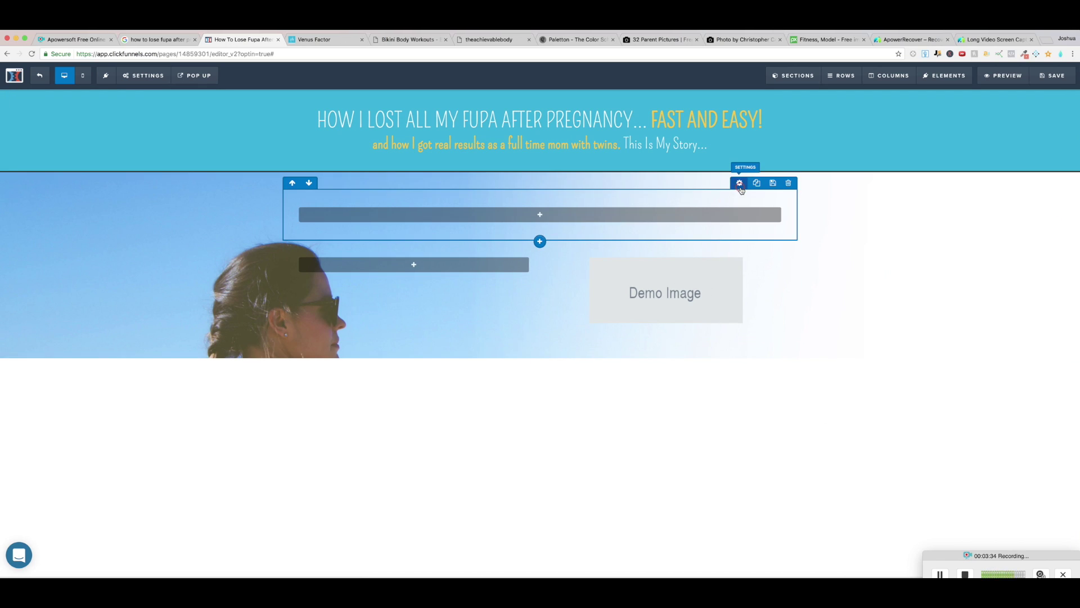
Set the empty one-column row's top and bottom padding to 10.
left_click(739, 183)
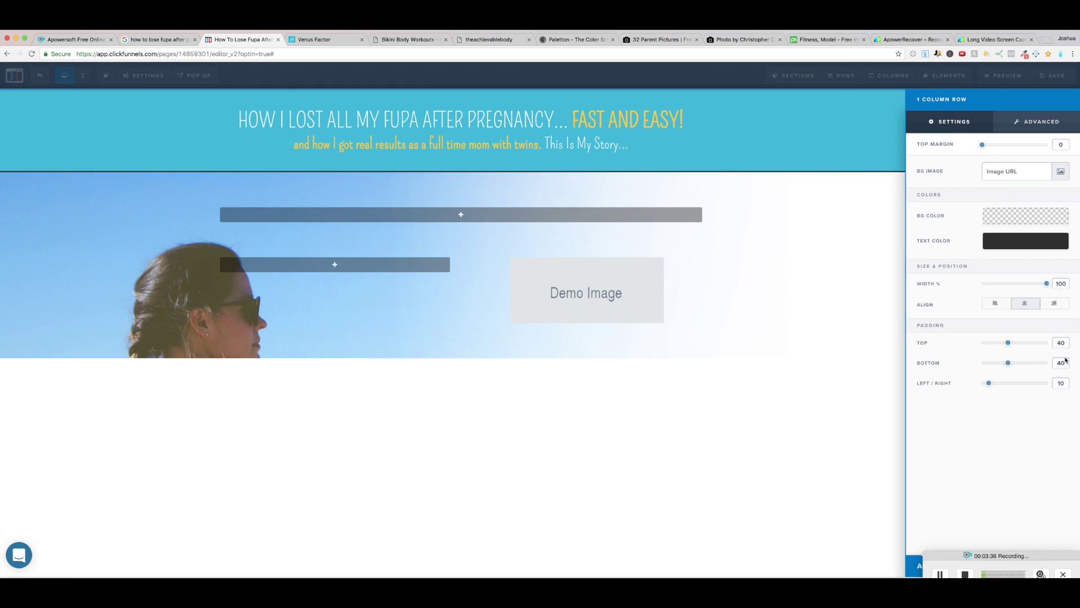
left_click_drag(1062, 345, 1038, 365)
type("1")
type("1")
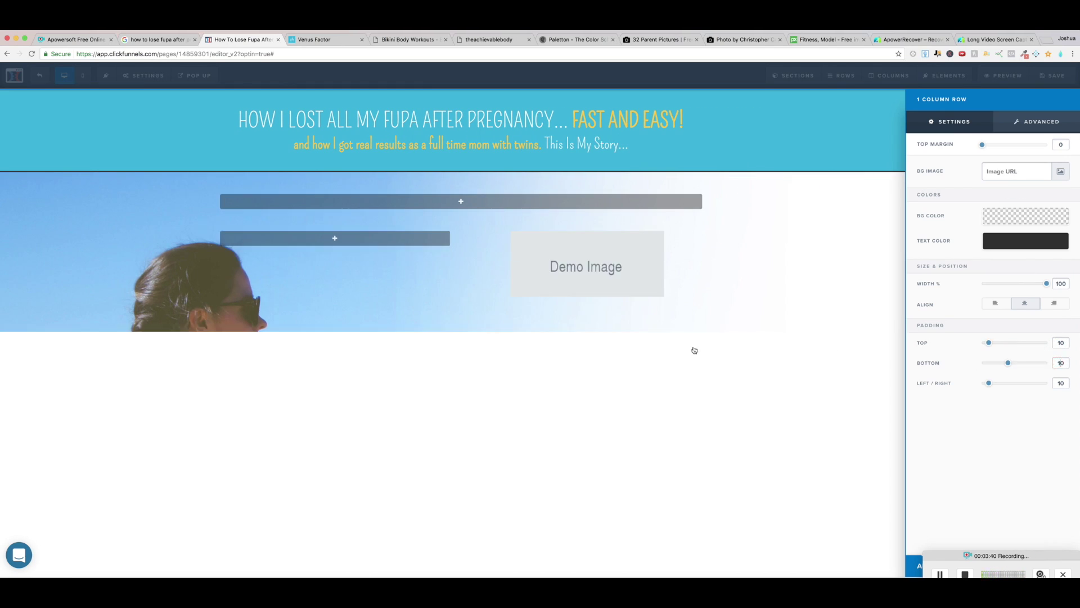
left_click(690, 348)
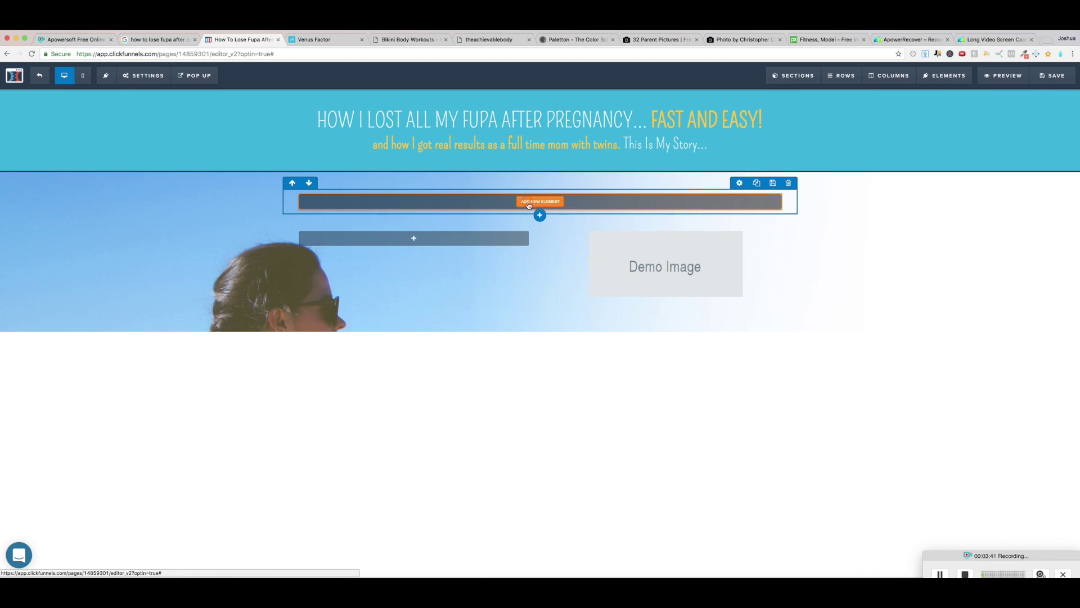
Add a sub-headline to the one-column row and replace its placeholder with the copied "If you're frustrated or disappointed with your current results..." text.
left_click(528, 202)
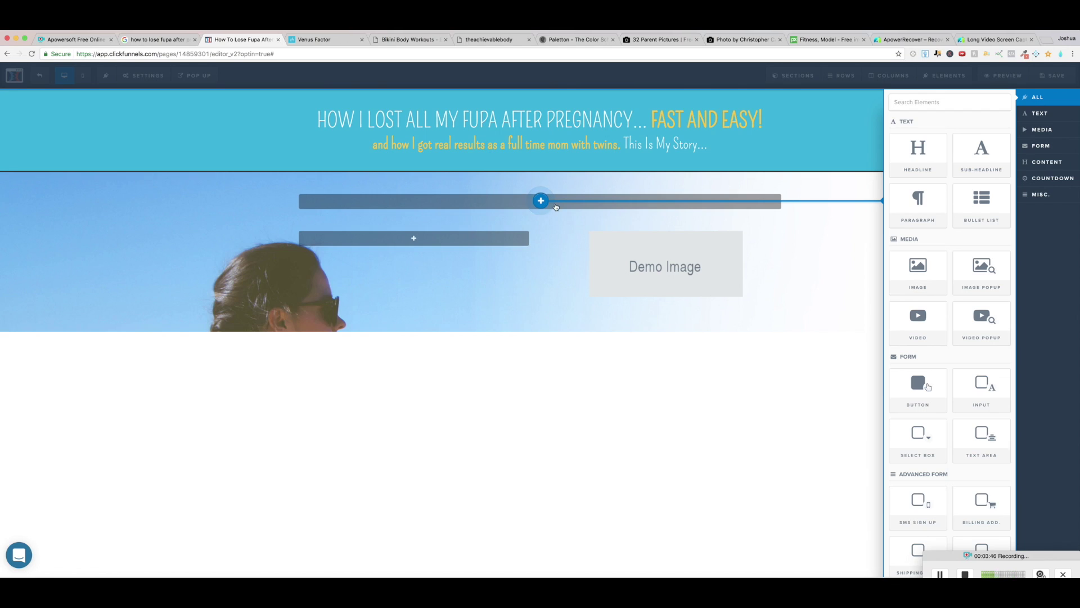
left_click(978, 156)
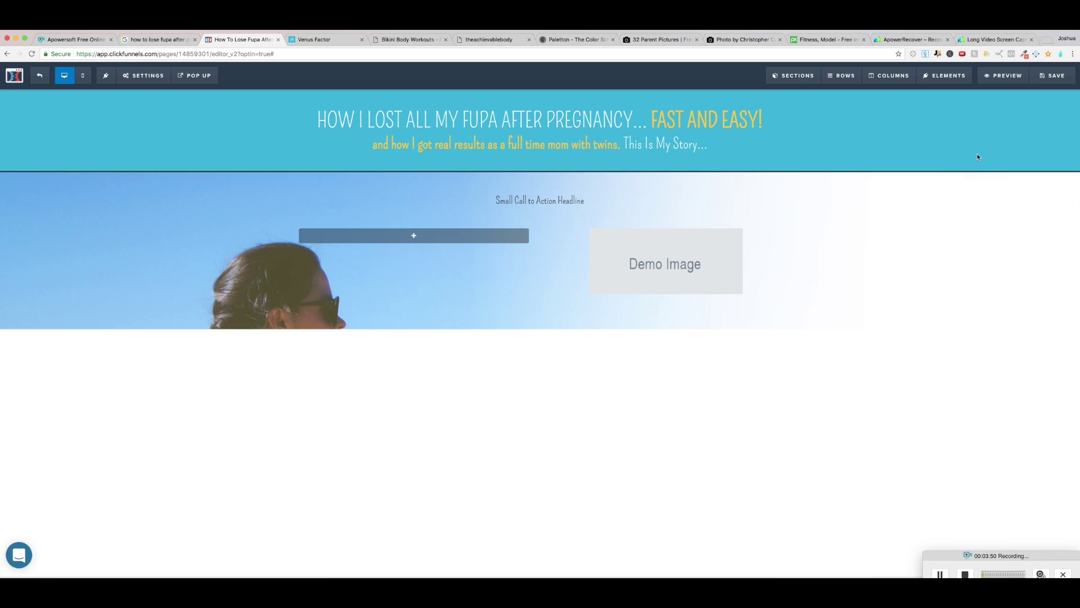
left_click(524, 201)
double_click(560, 200)
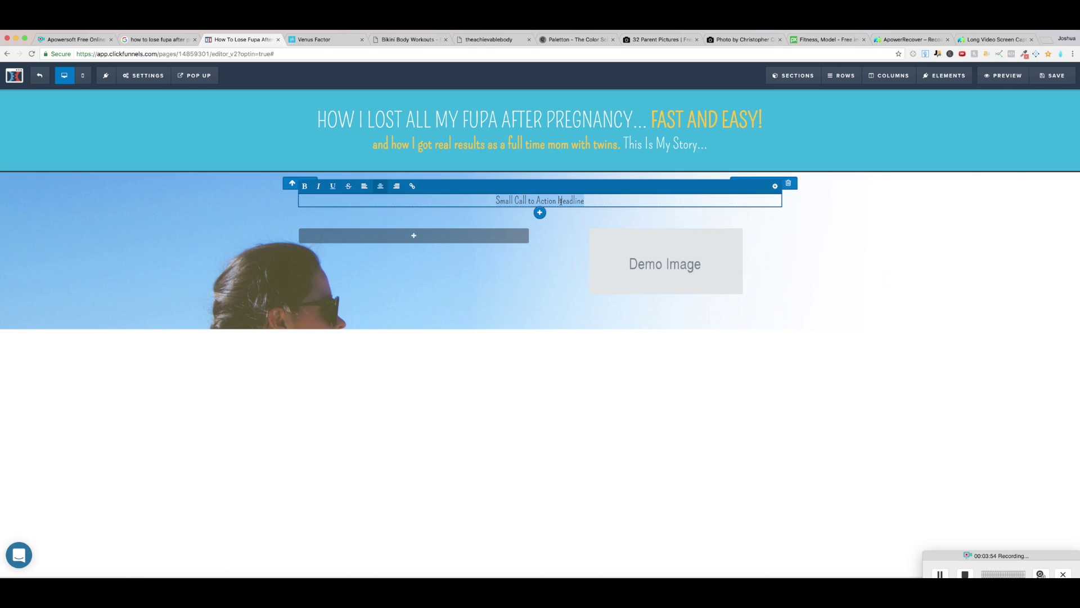
type("If you're frustrated or disappointed with your current results, body, workouts, and diet.... Fret no more, because you're about to discover how to...")
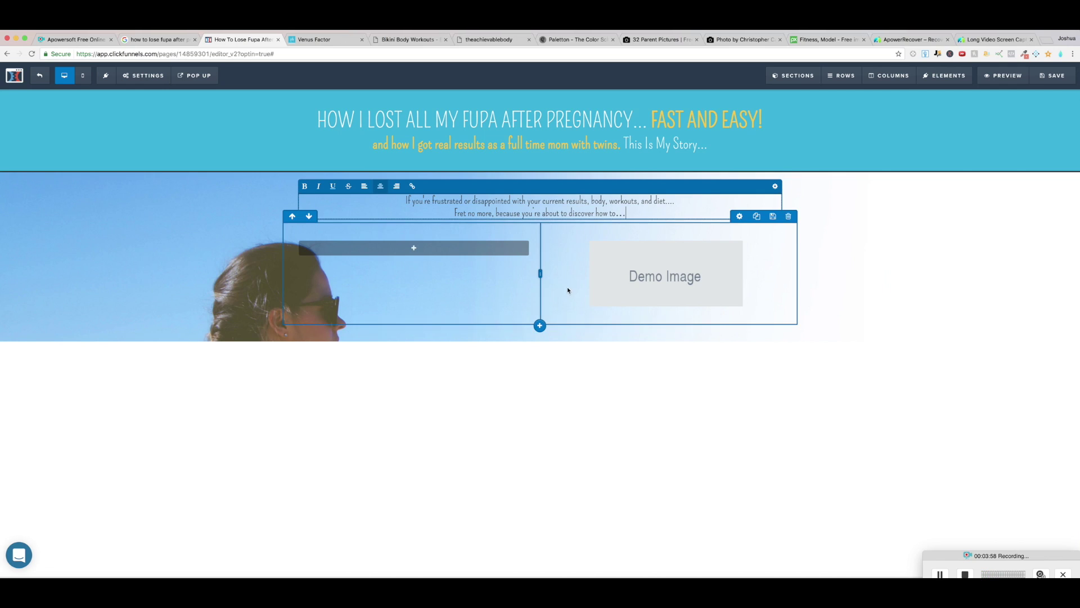
triple_click(639, 213)
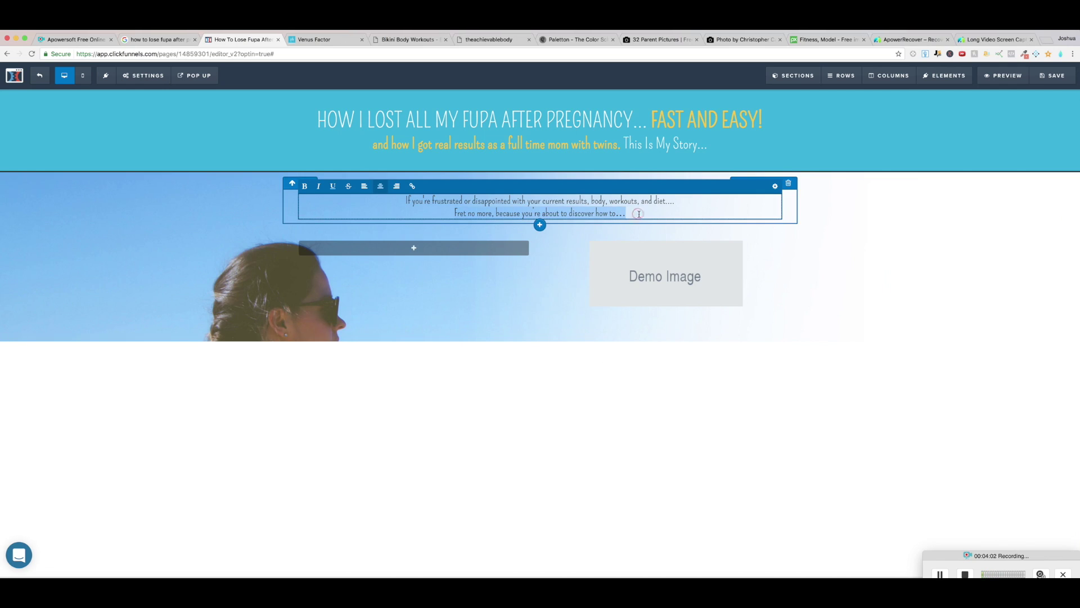
left_click(456, 212)
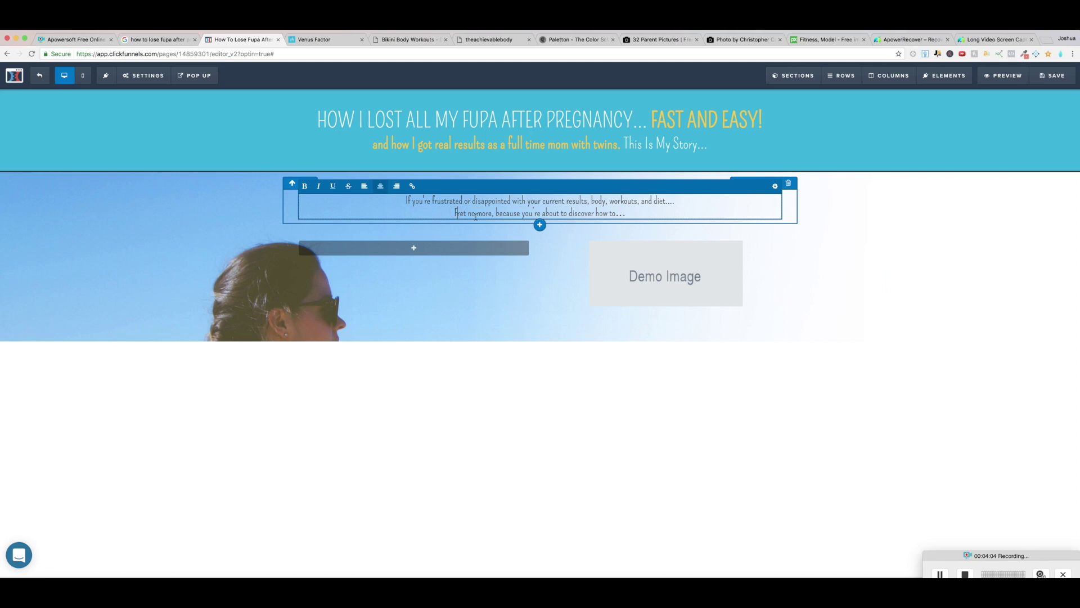
Bold both lines of the intro sub-headline and compare the wording with the Bikini Body Workouts reference page.
left_click_drag(649, 213, 404, 200)
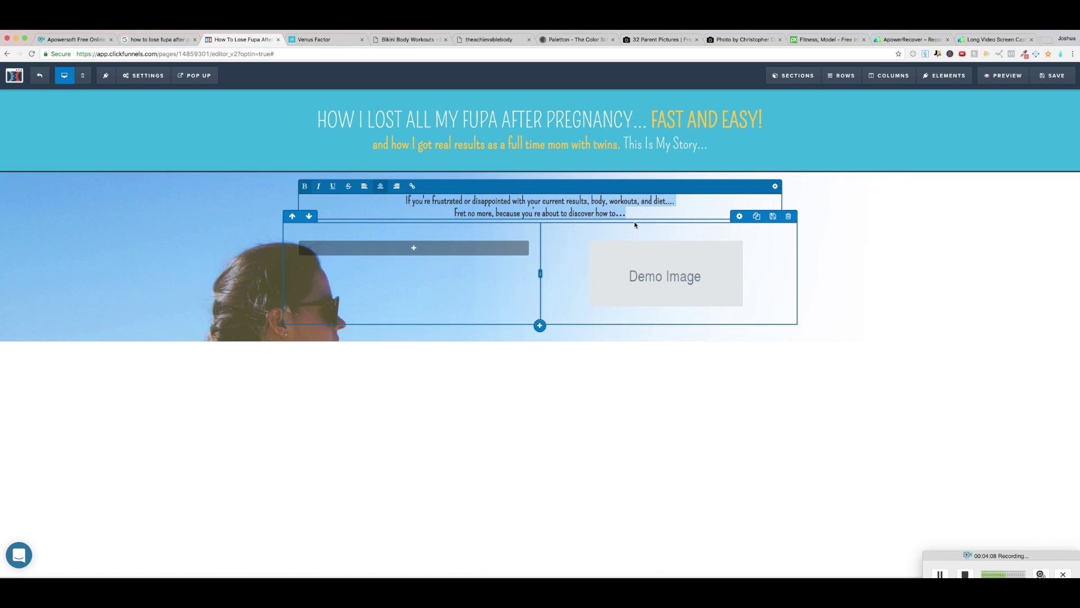
left_click(671, 213)
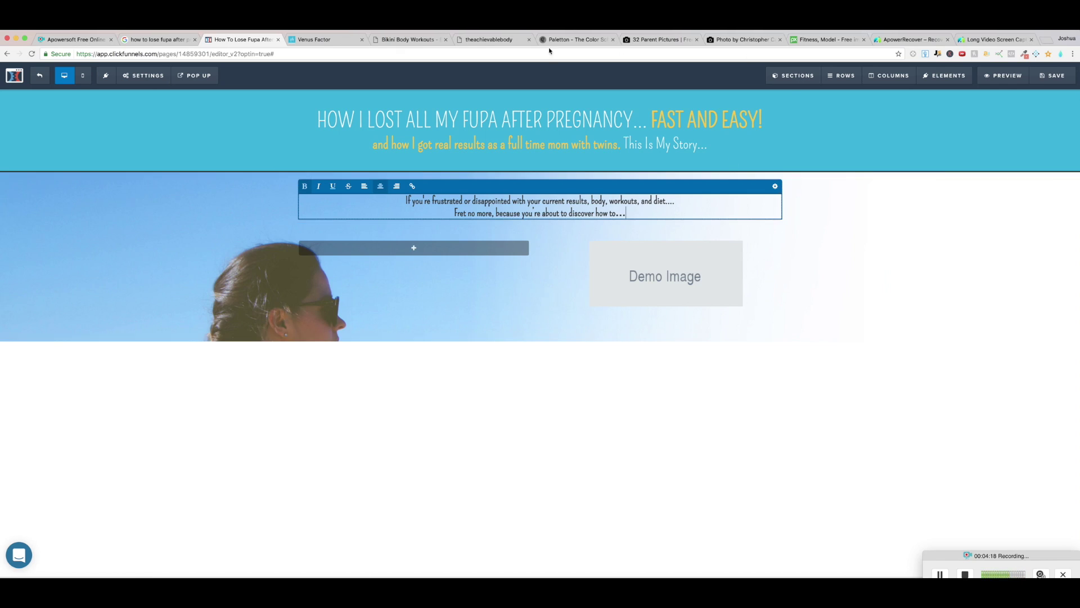
left_click(398, 41)
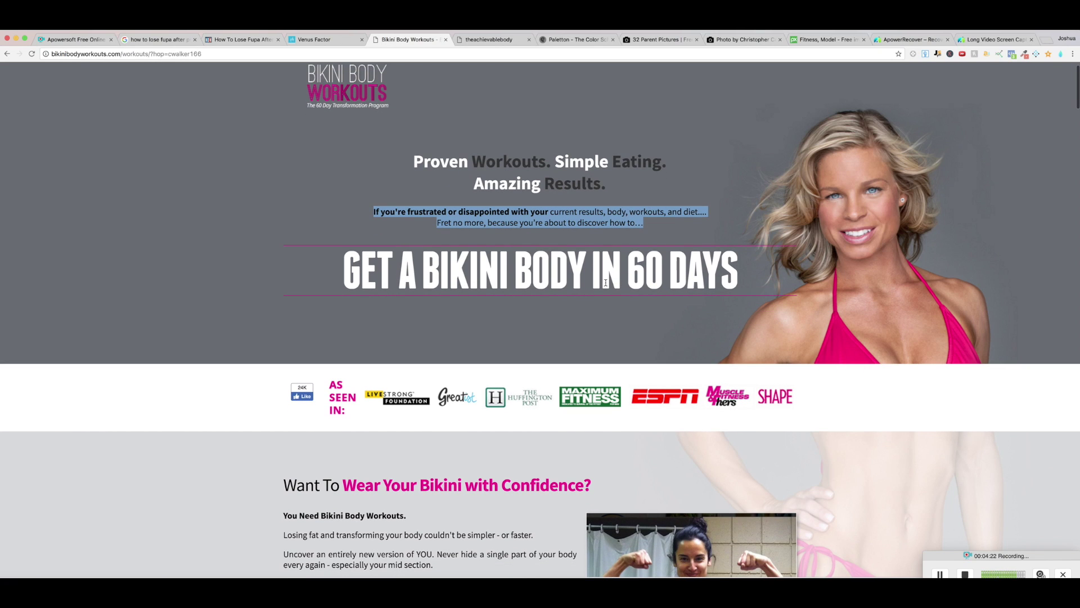
left_click(330, 43)
left_click(250, 41)
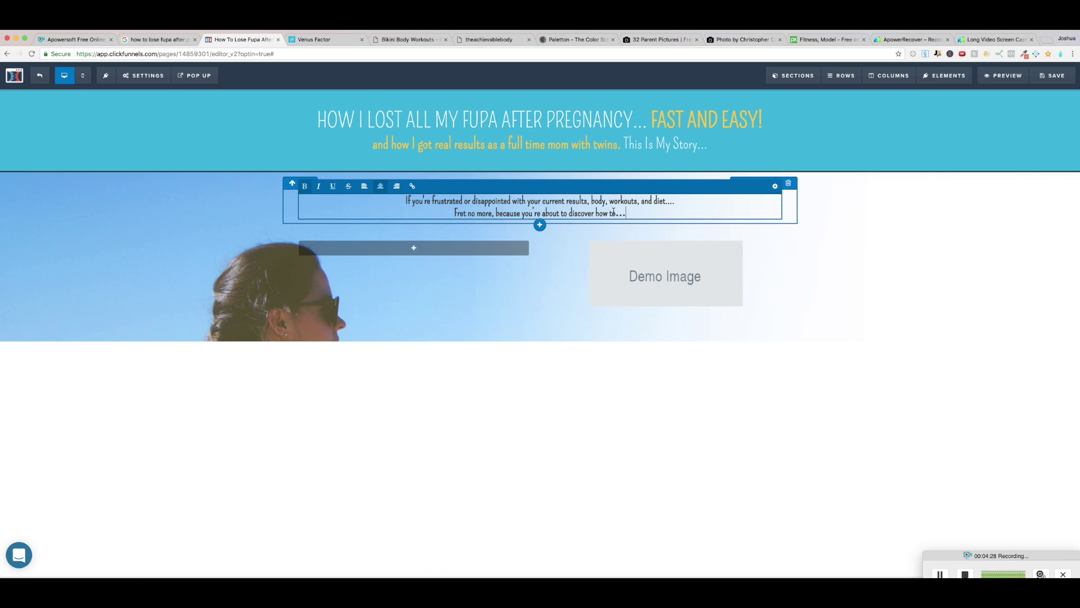
Join the sub-headline's two lines into one and delete the trailing "to..." so it ends with "discover how".
left_click_drag(610, 214, 626, 214)
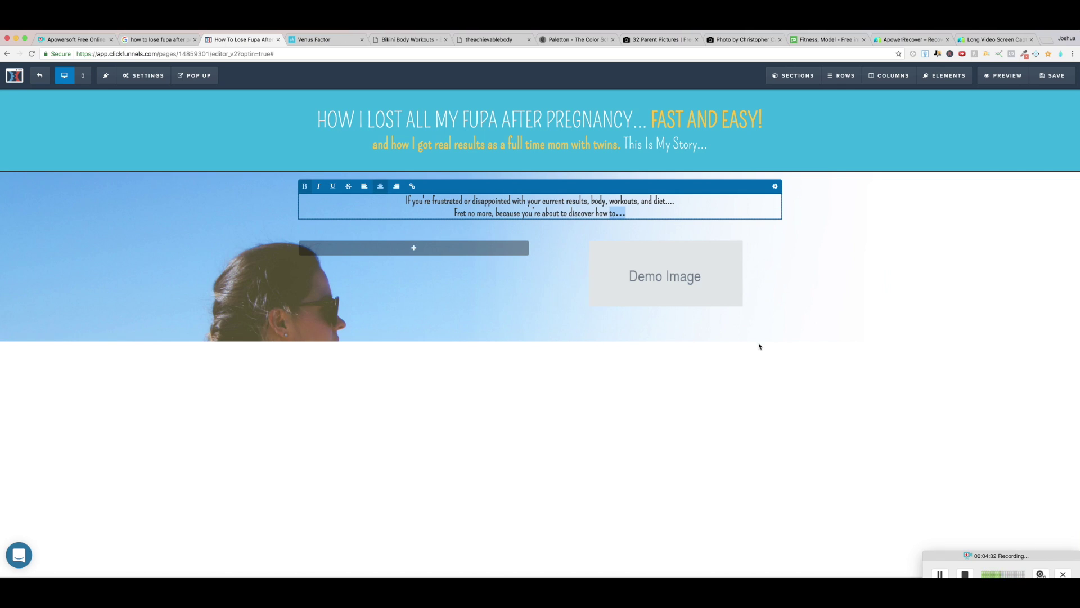
left_click(455, 214)
key("BackSpace")
left_click_drag(746, 201, 762, 202)
key("BackSpace")
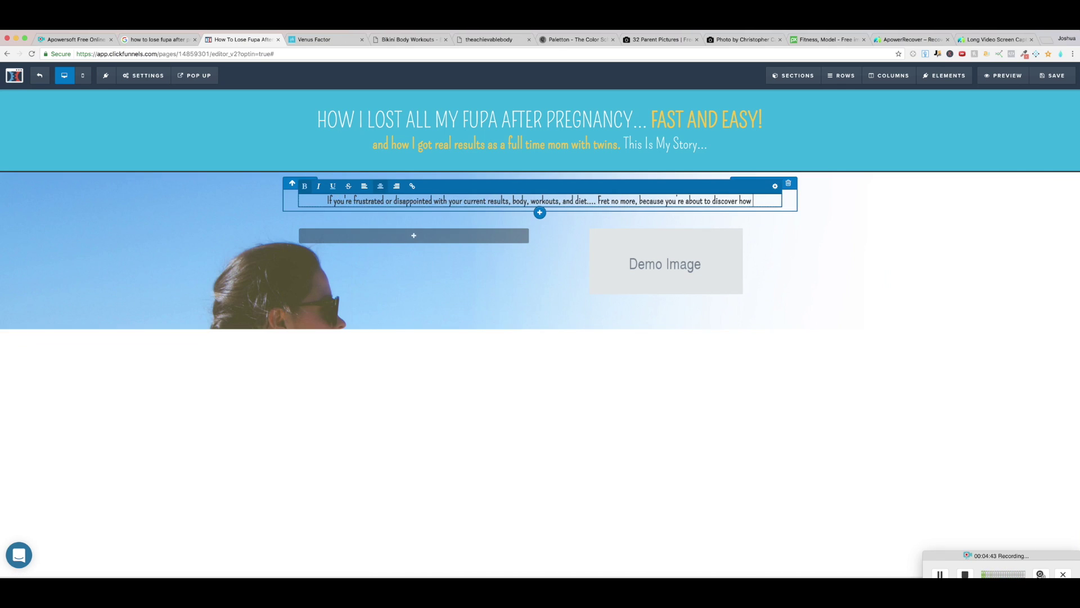
type("a Mom of")
key("BackSpace")
key("BackSpace")
key("BackSpace")
key("BackSpace")
key("BackSpace")
key("BackSpace")
key("BackSpace")
key("BackSpace")
key("BackSpace")
Continue the intro sub-headline after "discover how" with "I - a full time mom with 2 kids -".
type("I - a full time mom with 2 kids - went from")
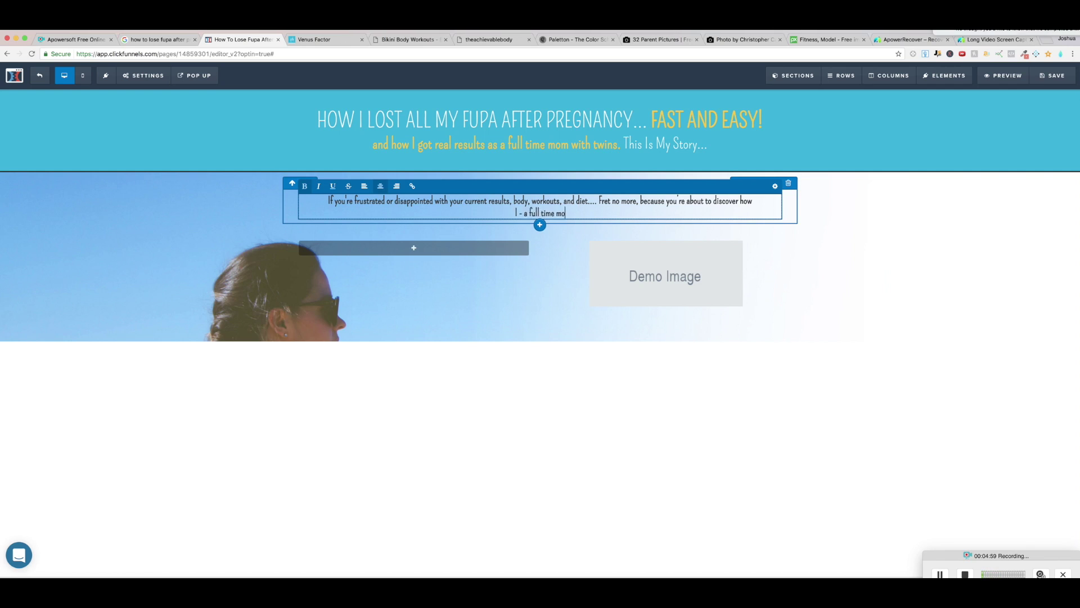
key("BackSpace")
key("BackSpace")
key("BackSpace")
key("BackSpace")
key("BackSpace")
key("BackSpace")
key("BackSpace")
key("BackSpace")
key("BackSpace")
key("BackSpace")
Finish the intro sub-headline with "erased my FUPA in only 45 days with almost no effort!".
type("erased my FUPA in only 45 days with the")
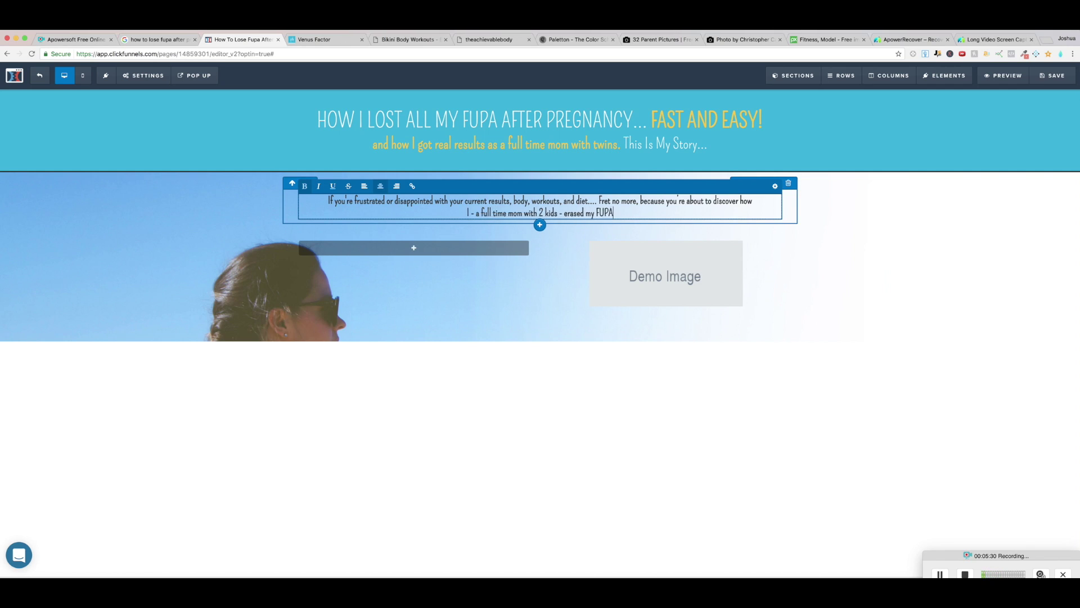
key("BackSpace")
key("BackSpace")
key("BackSpace")
type("almost no effort!")
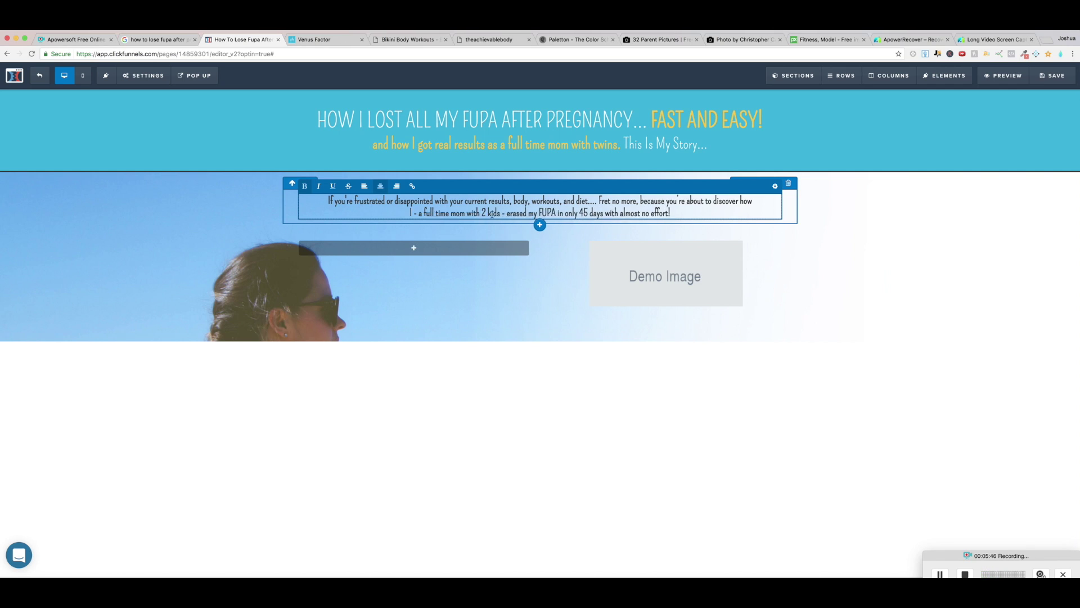
Replace "2" with "two" in the sub-headline and italicize "a full time mom with two kids".
left_click(506, 214)
key("BackSpace")
type("two")
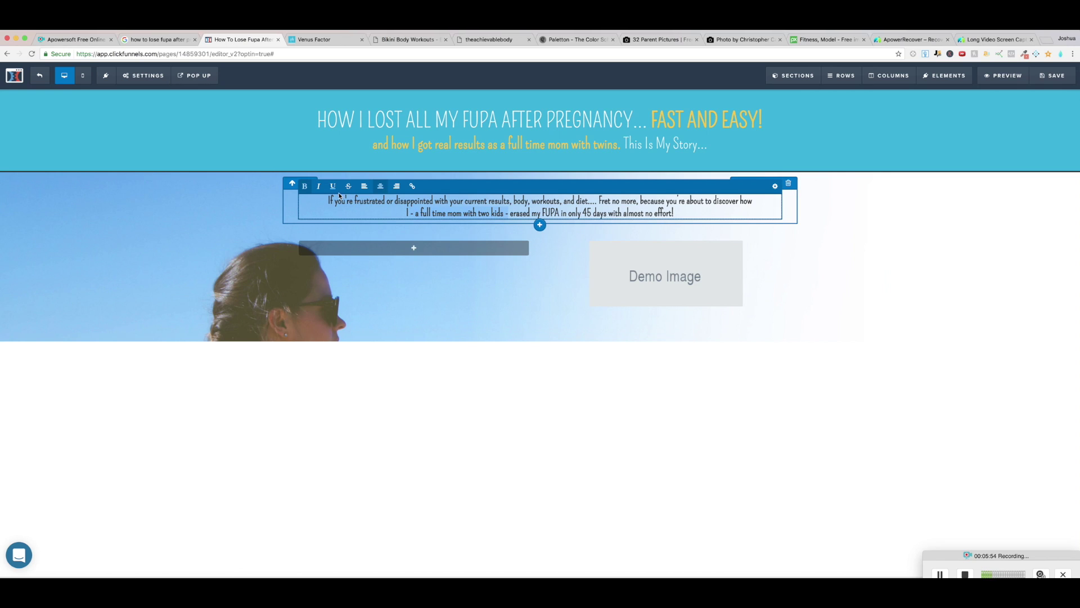
left_click(319, 186)
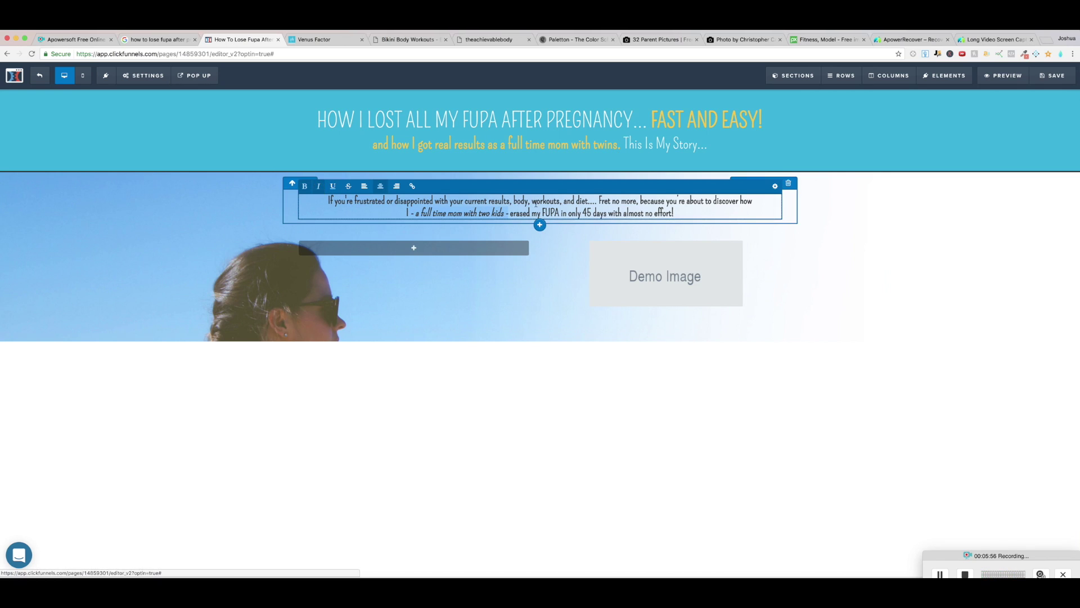
left_click(730, 212)
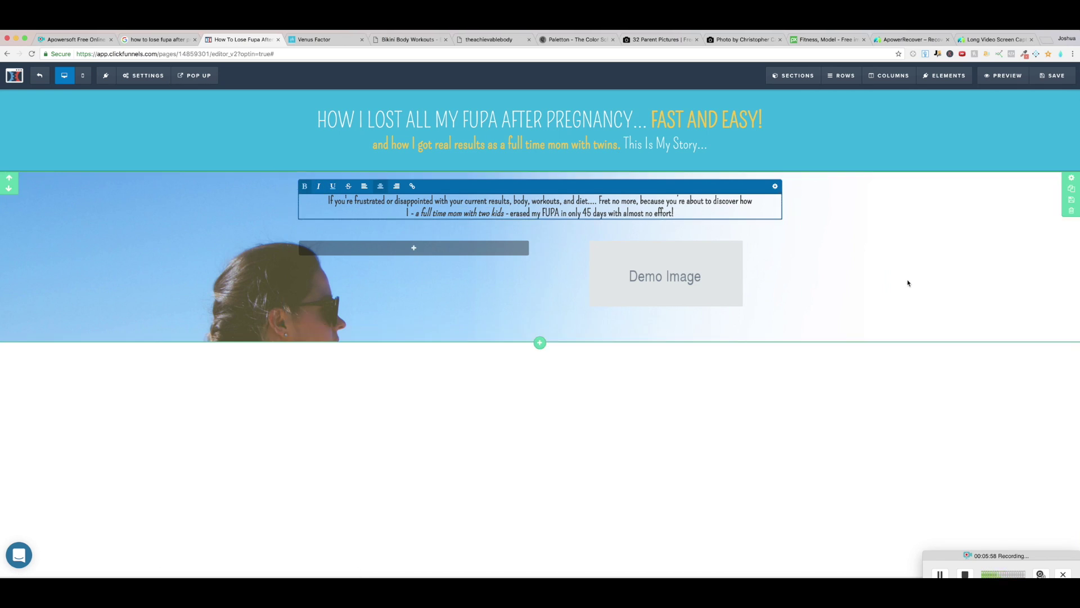
left_click(899, 398)
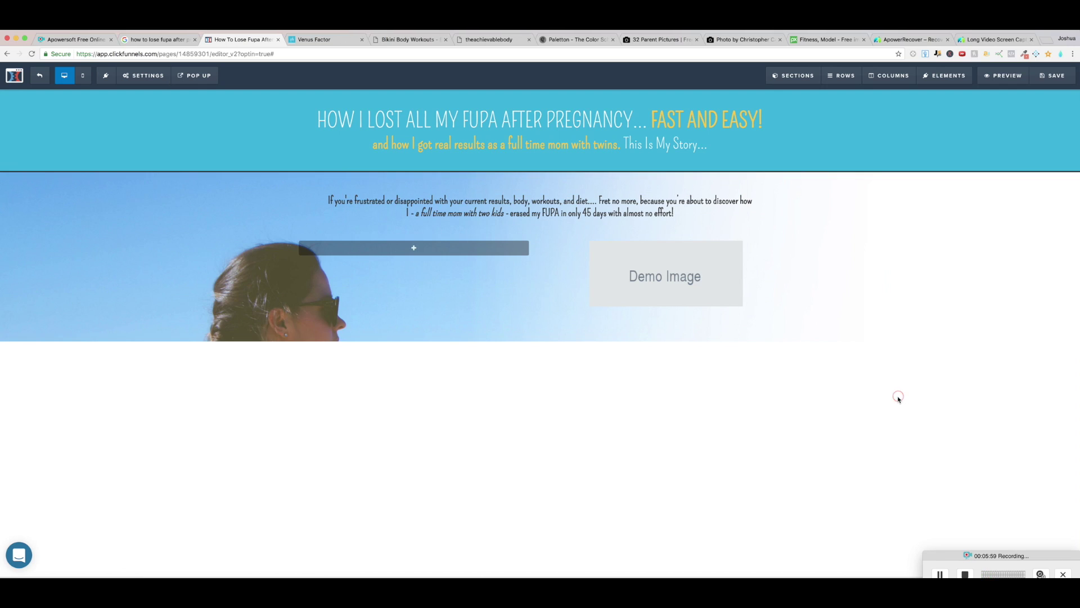
Remove the bold formatting from the italic "a full time mom with two kids" phrase.
left_click(500, 218)
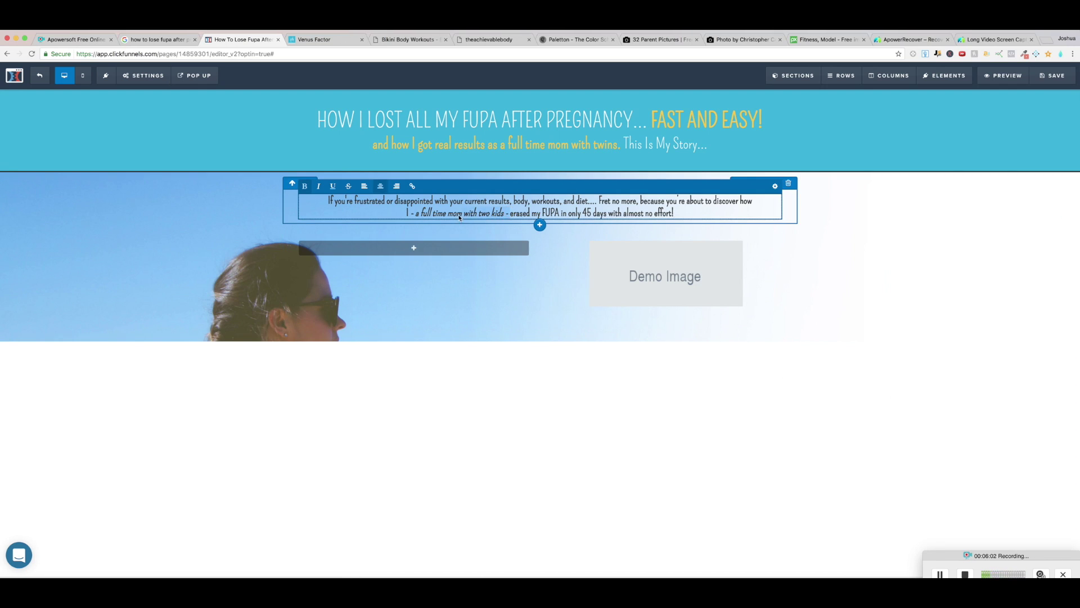
left_click(412, 214)
left_click(305, 187)
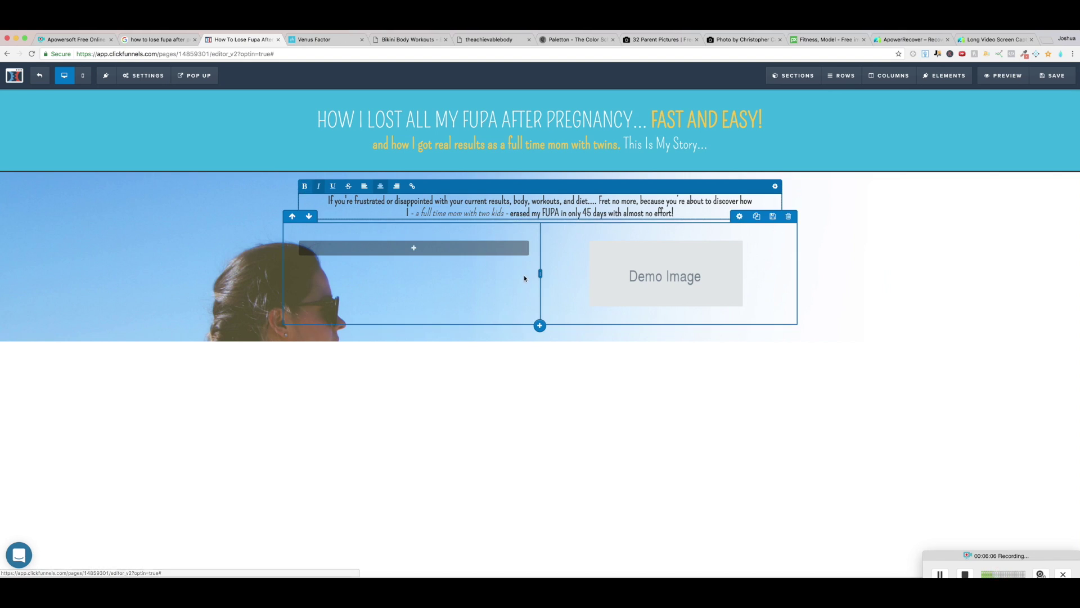
left_click(943, 291)
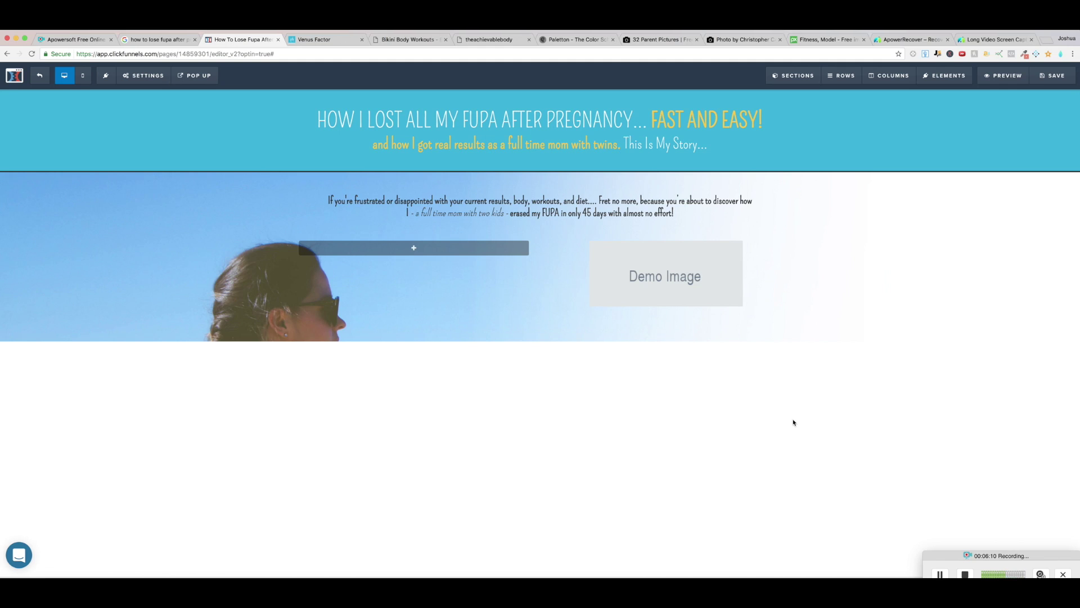
Delete the word "results," from the intro sub-headline so it reads "your current body, workouts, and diet".
left_click(488, 206)
key("BackSpace")
key("BackSpace")
key("BackSpace")
key("BackSpace")
key("BackSpace")
key("BackSpace")
key("BackSpace")
key("BackSpace")
key("BackSpace")
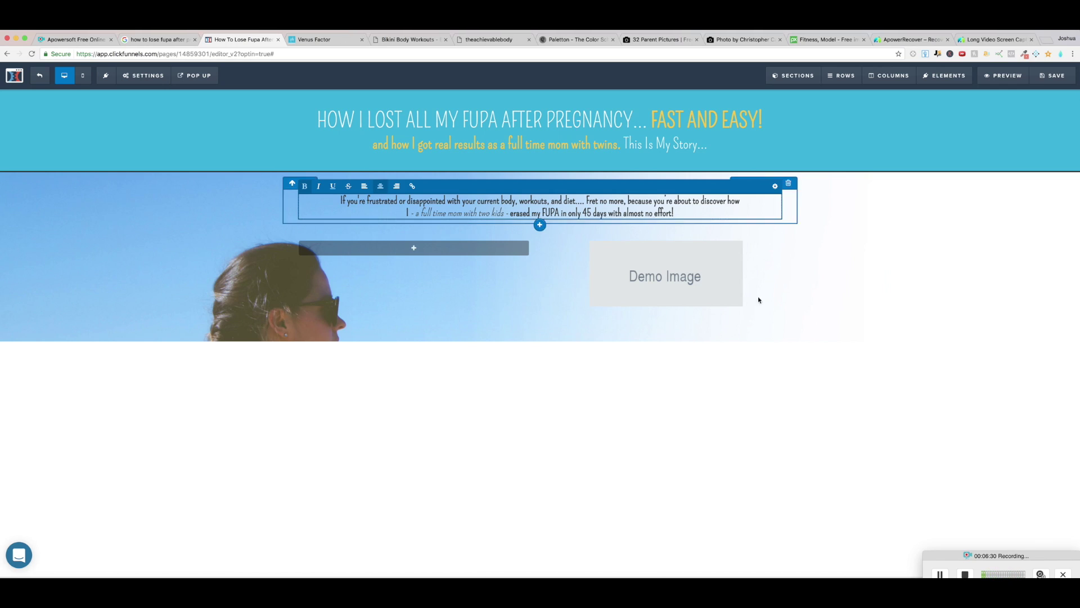
left_click(813, 287)
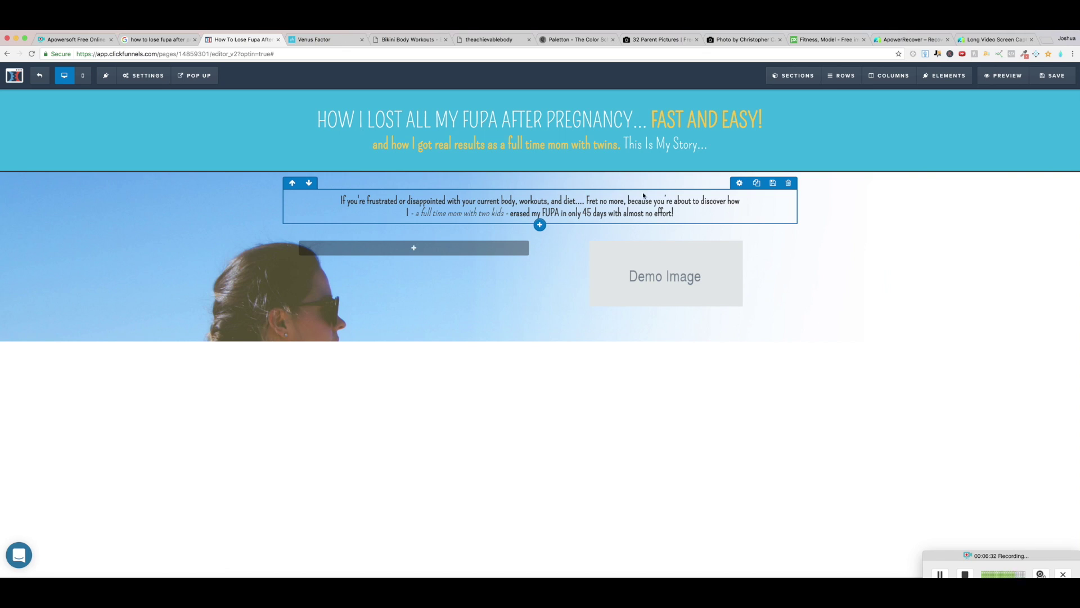
Set the beach photo section's top padding to 30 and save the page.
left_click(1071, 177)
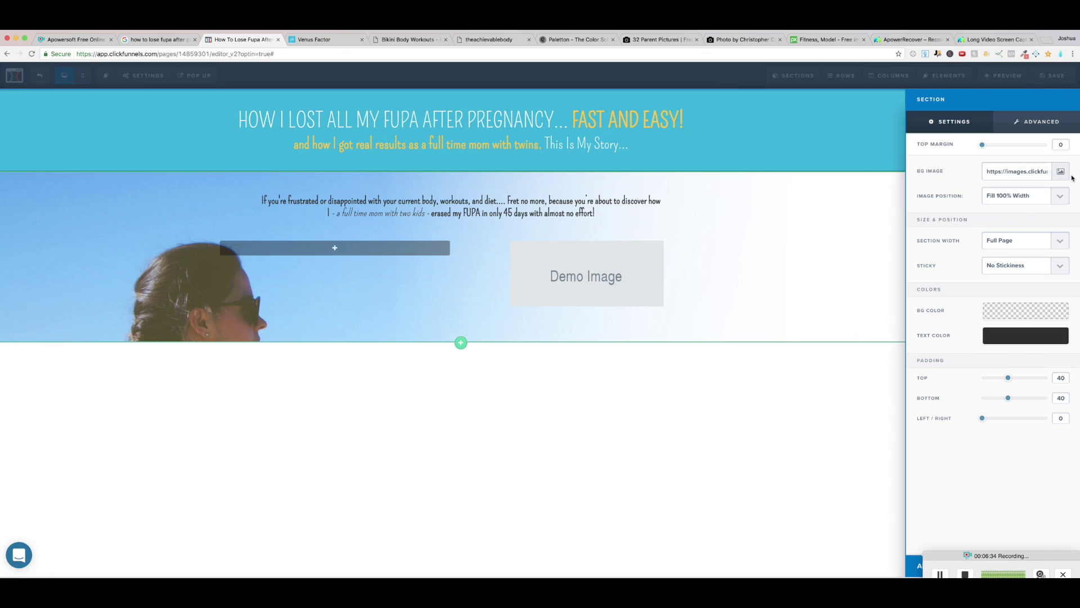
double_click(1061, 378)
type("20")
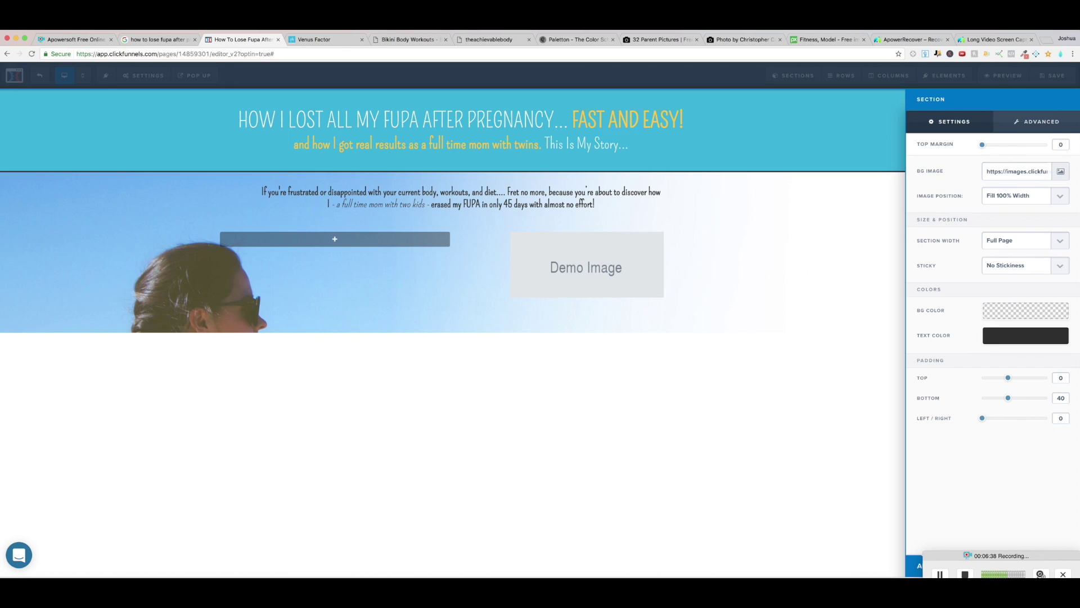
type("30")
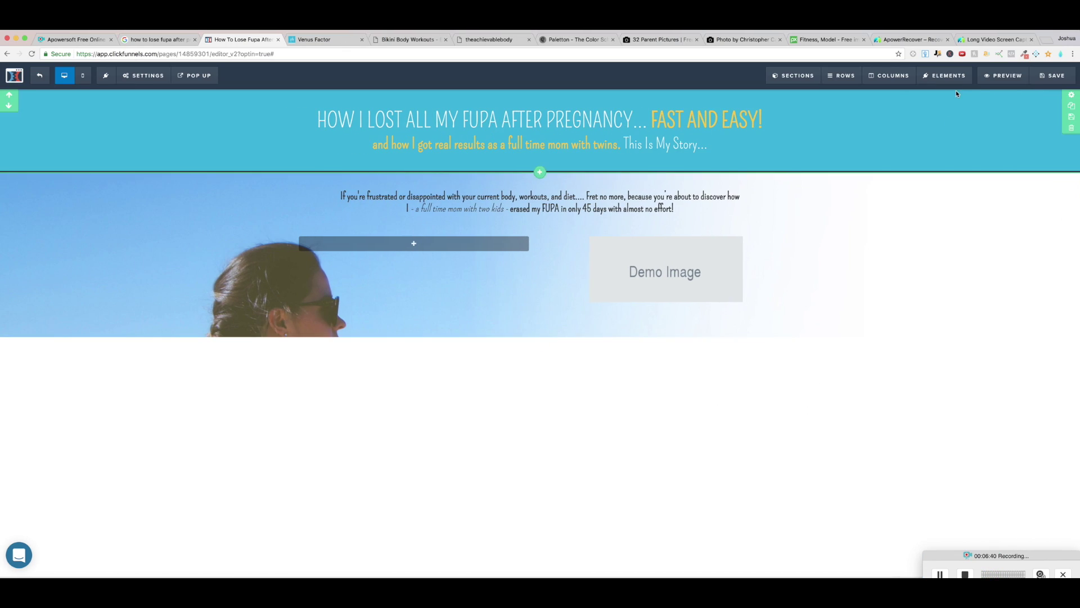
left_click(1051, 82)
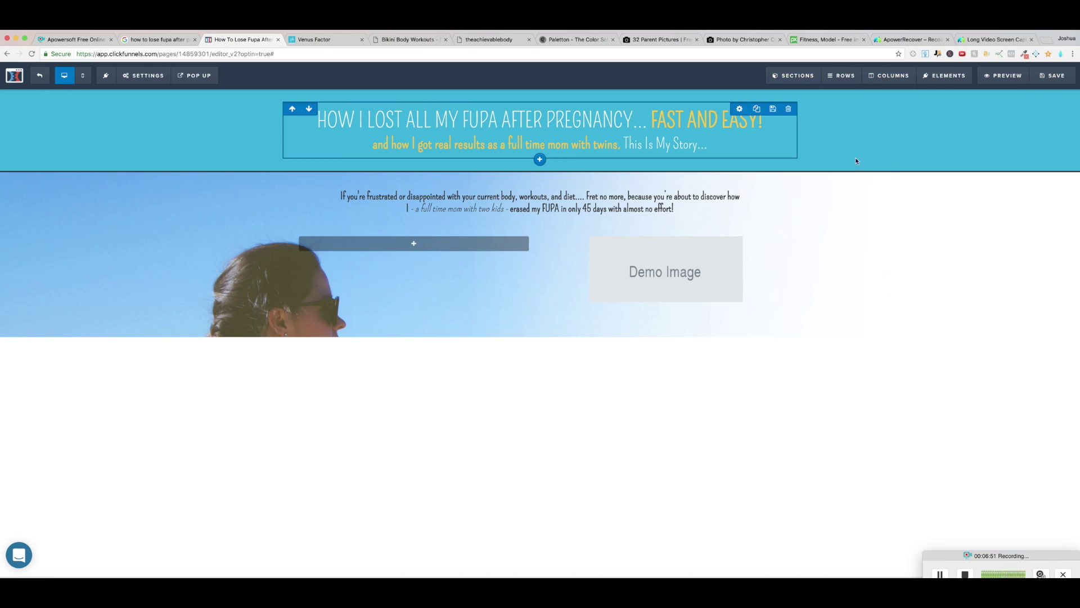
left_click(1060, 77)
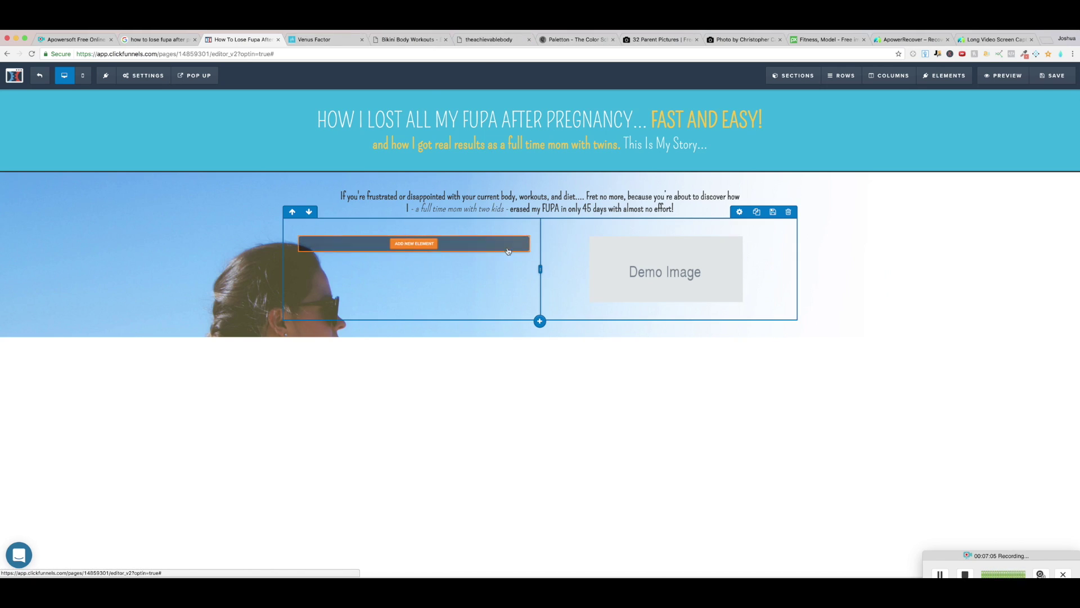
Add an image element to the empty left column and fill it with the smiling woman's round portrait from the image library.
left_click(422, 250)
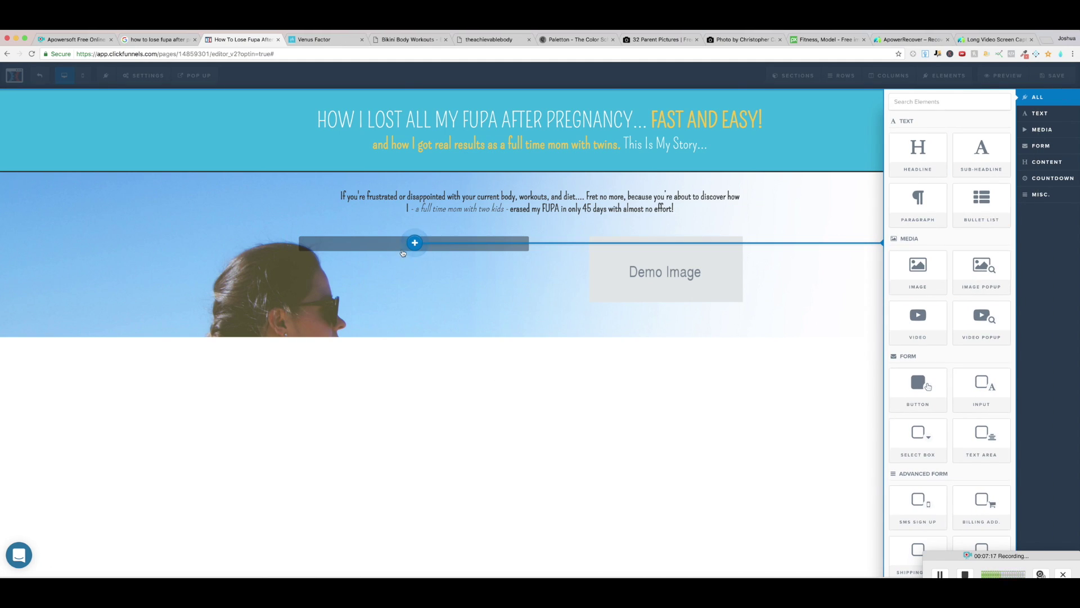
left_click(919, 267)
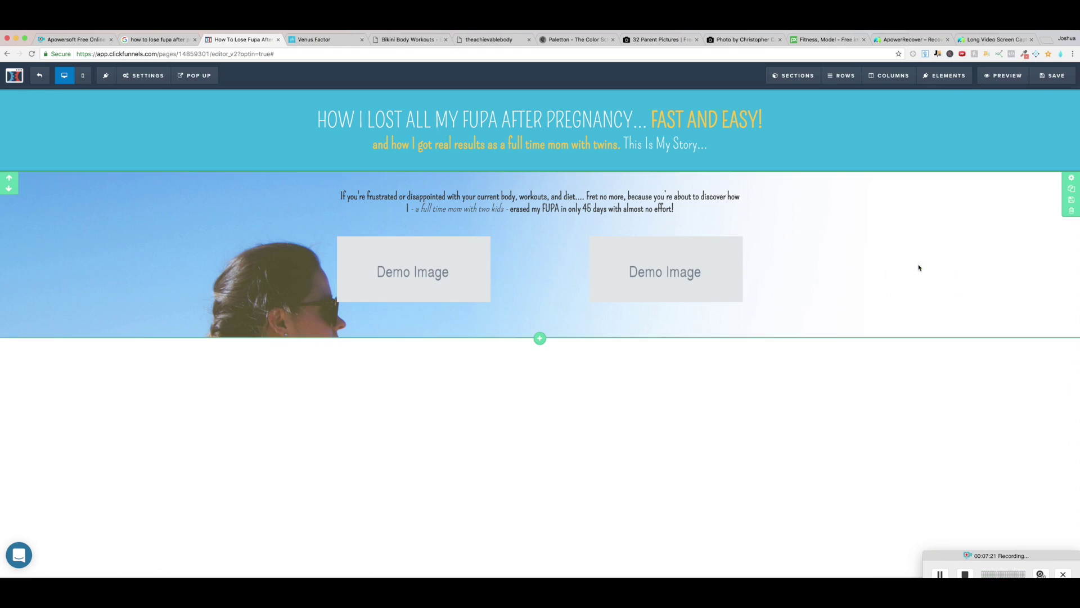
left_click(447, 290)
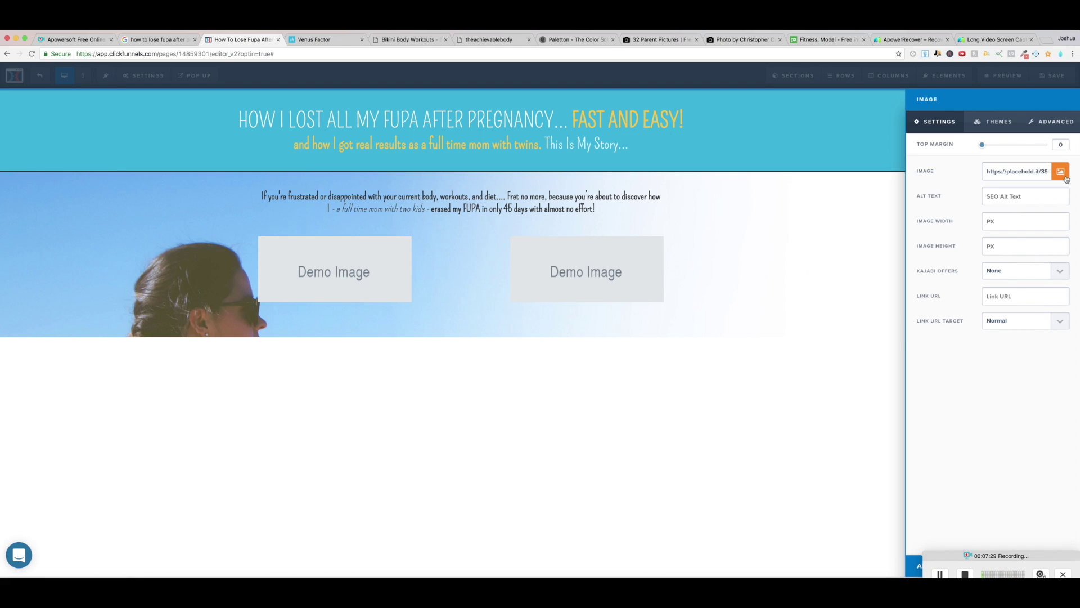
left_click(1060, 172)
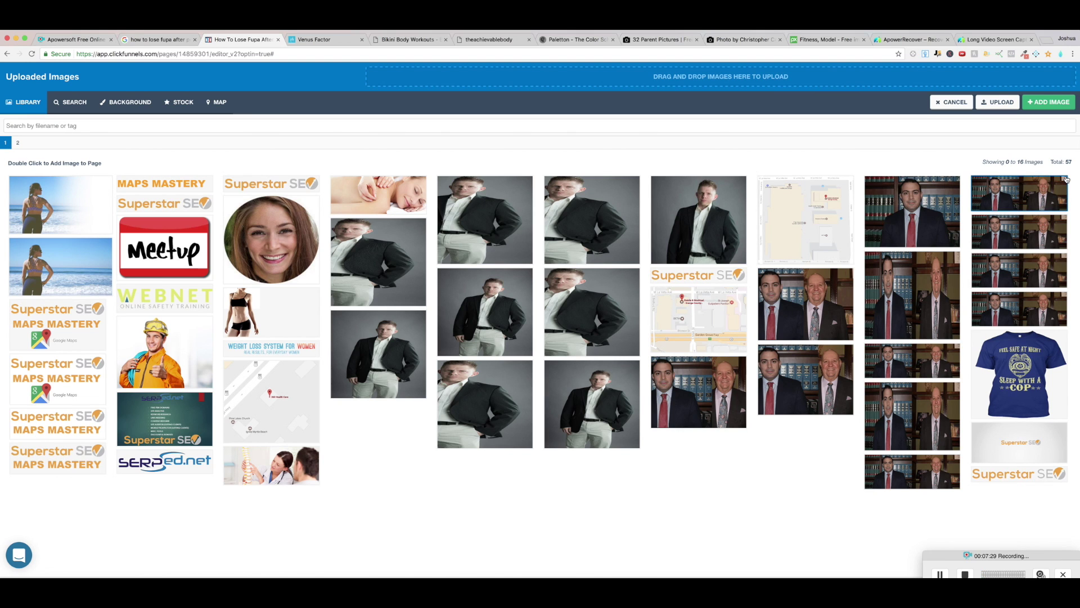
left_click(275, 249)
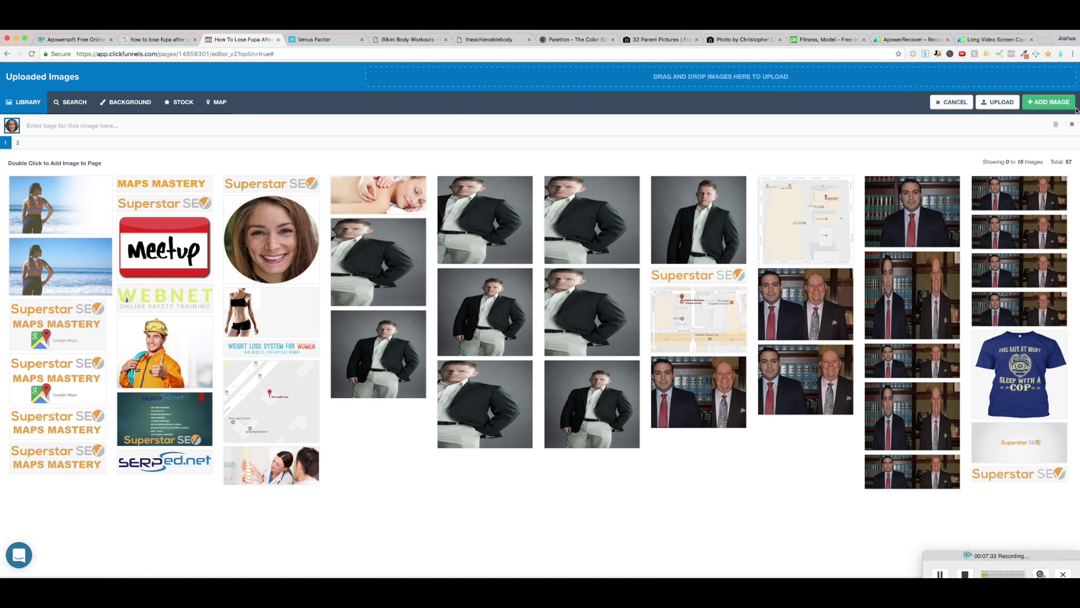
left_click(1062, 102)
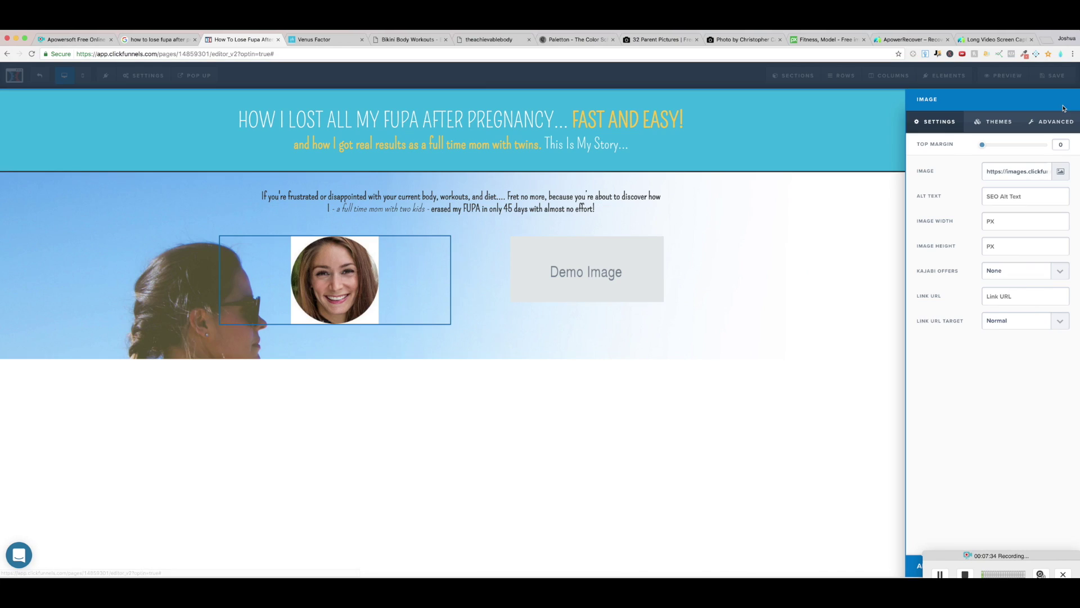
left_click(487, 386)
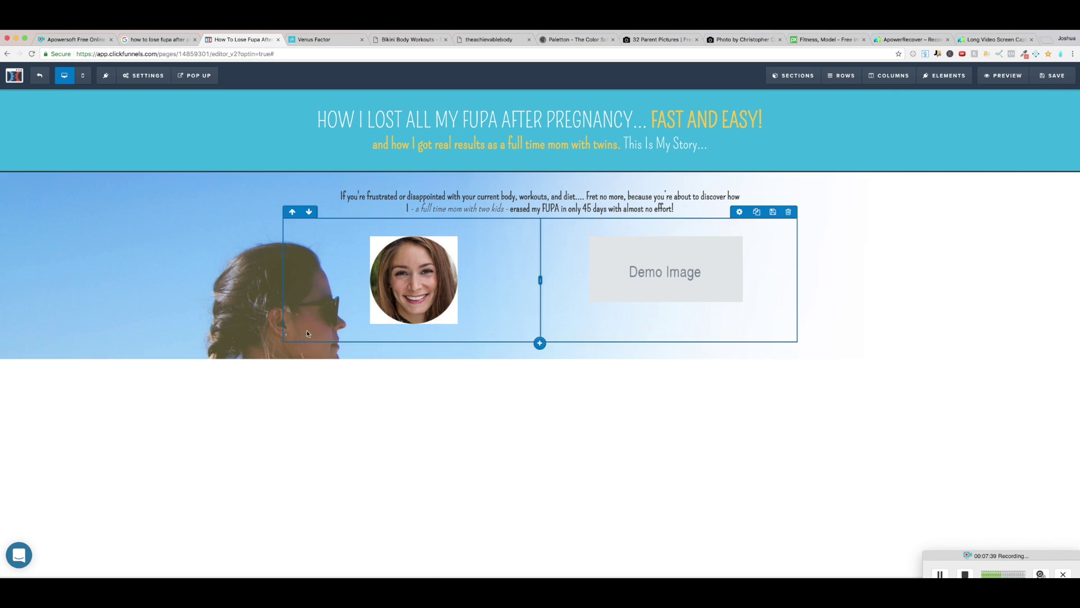
Set the portrait image's radius to Circle.
left_click(426, 284)
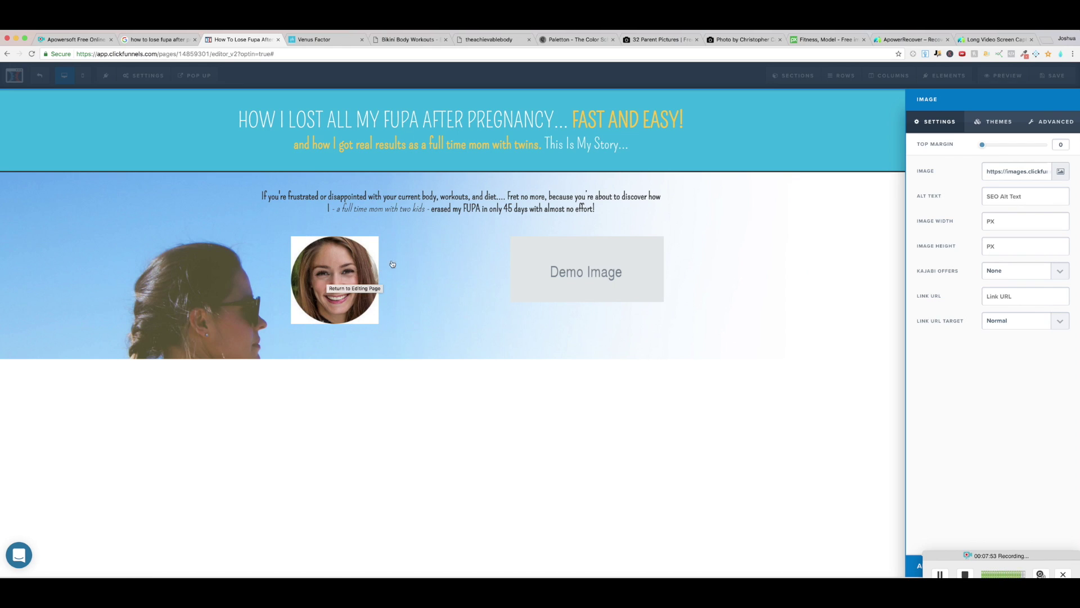
left_click(1053, 123)
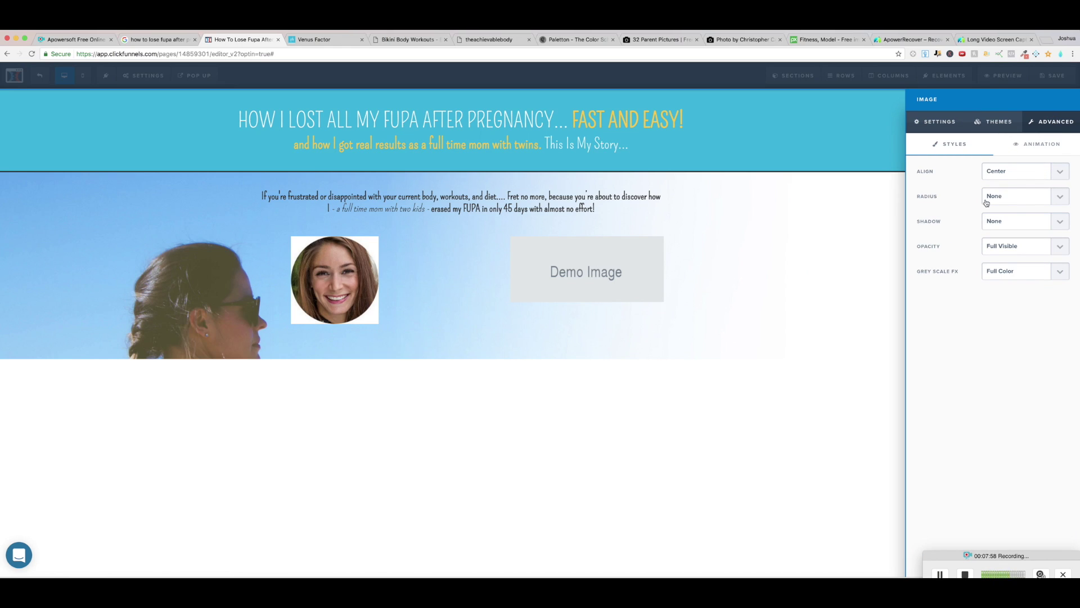
left_click(1011, 202)
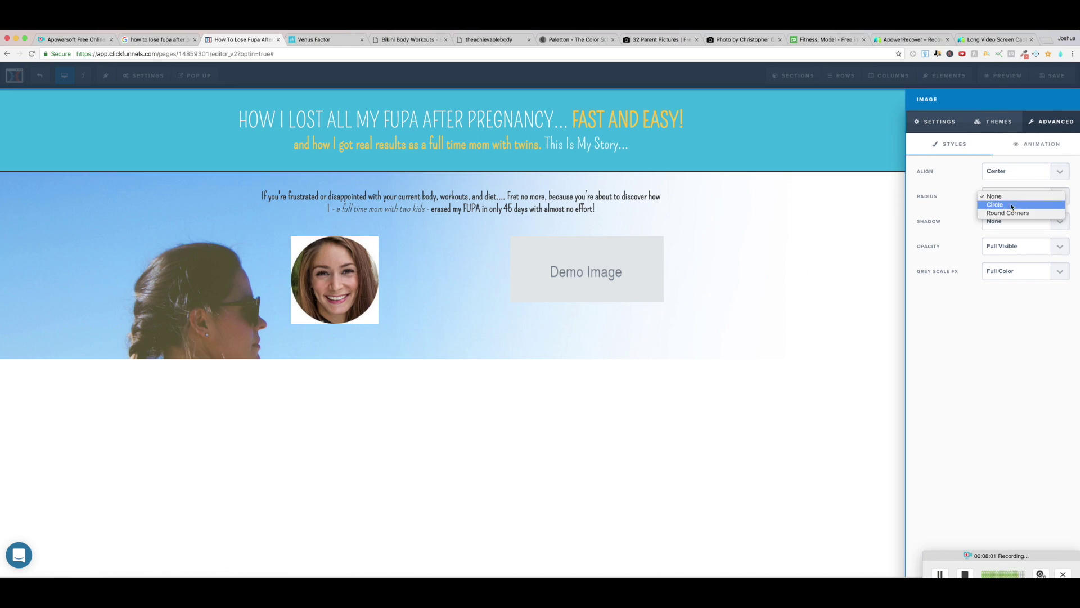
left_click(1011, 208)
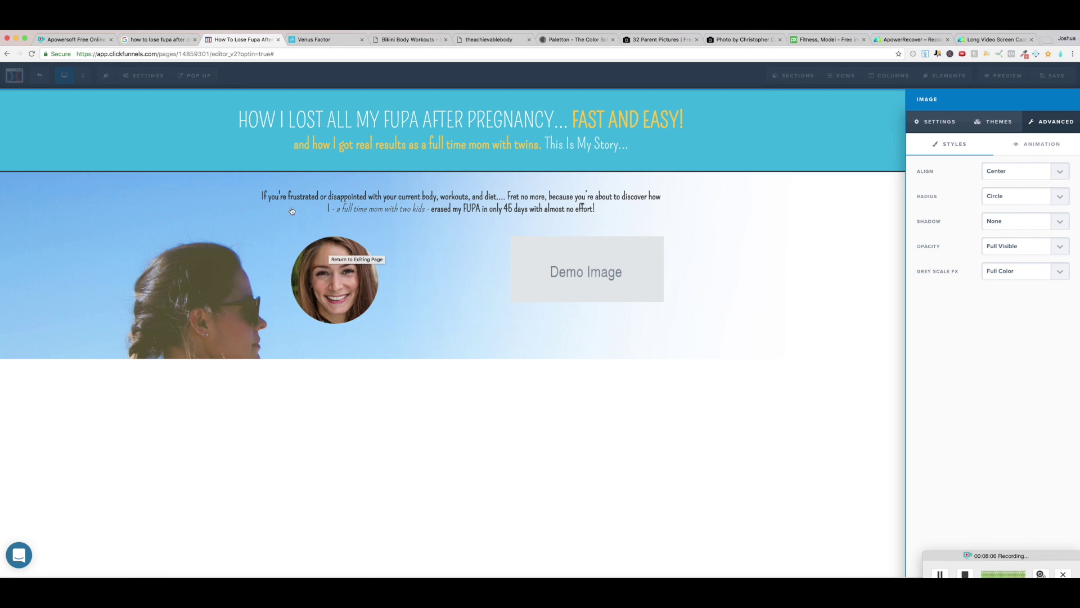
left_click(412, 265)
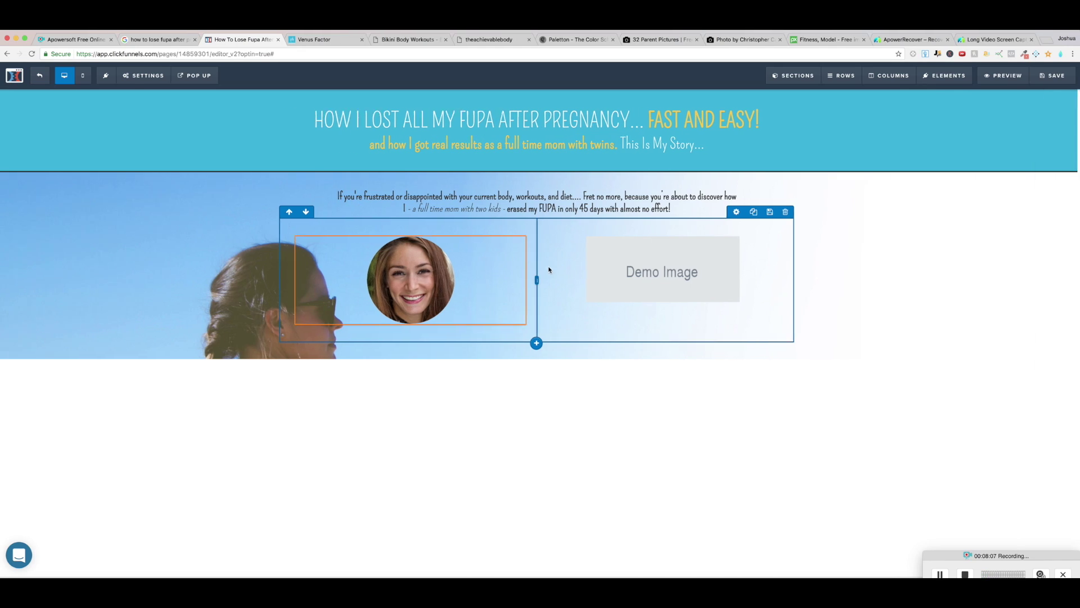
Narrow the left column beside the portrait and delete the demo image from the right column.
left_click_drag(540, 280, 403, 277)
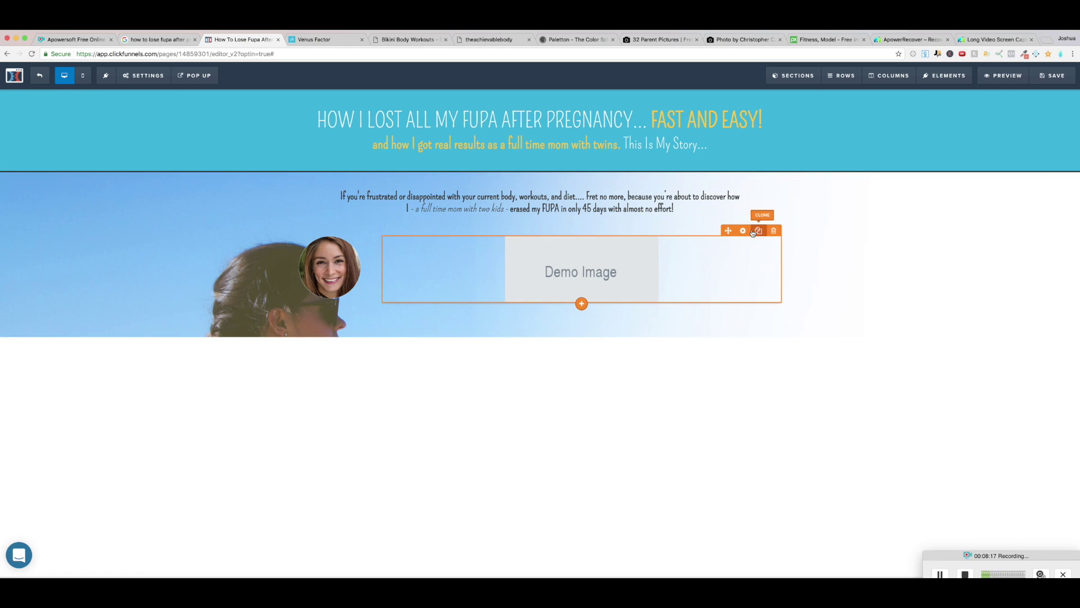
left_click(740, 220)
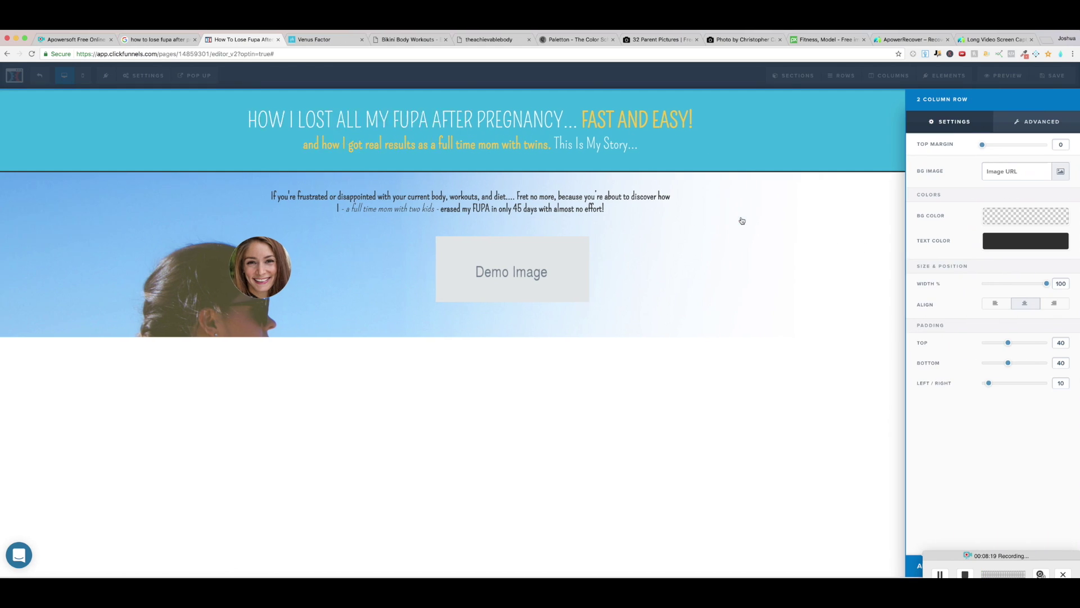
left_click(718, 370)
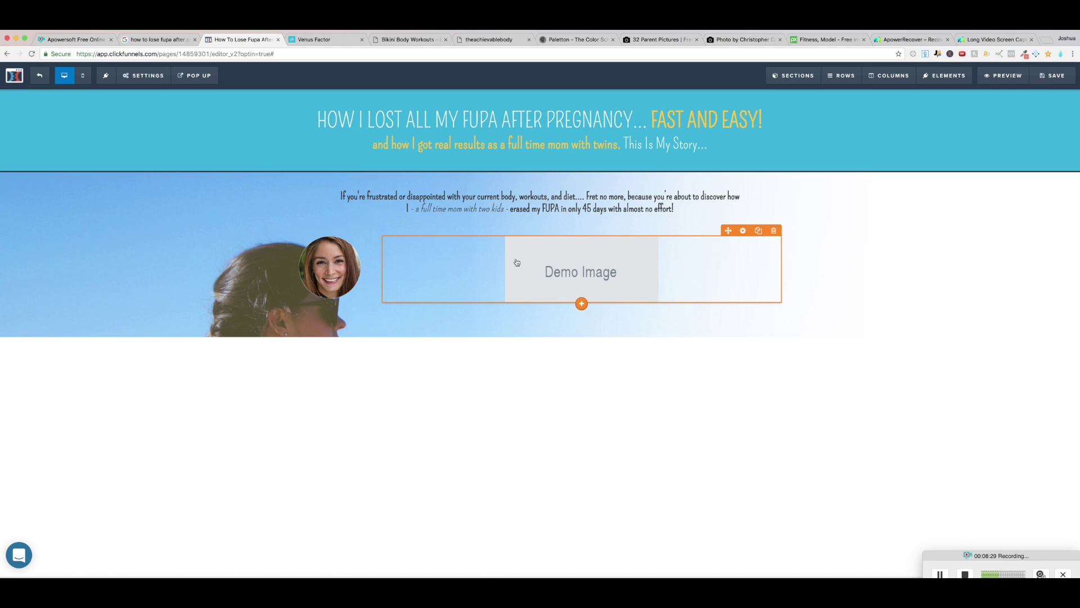
left_click(774, 230)
left_click(625, 107)
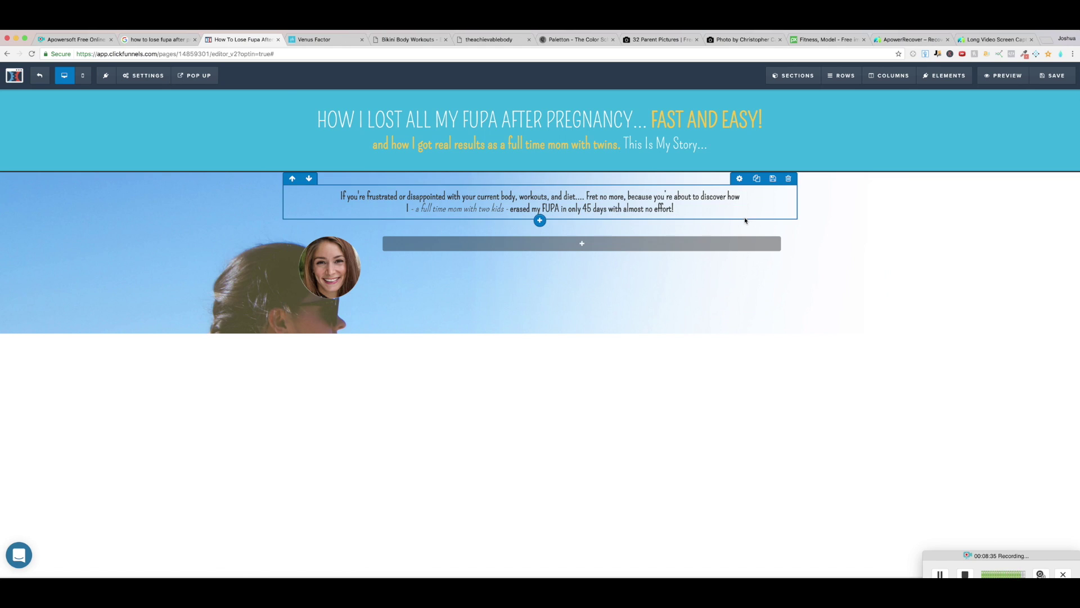
Set the two-column row's background colour to semi-transparent white, rgba(255, 255, 255, 0.34).
left_click(741, 197)
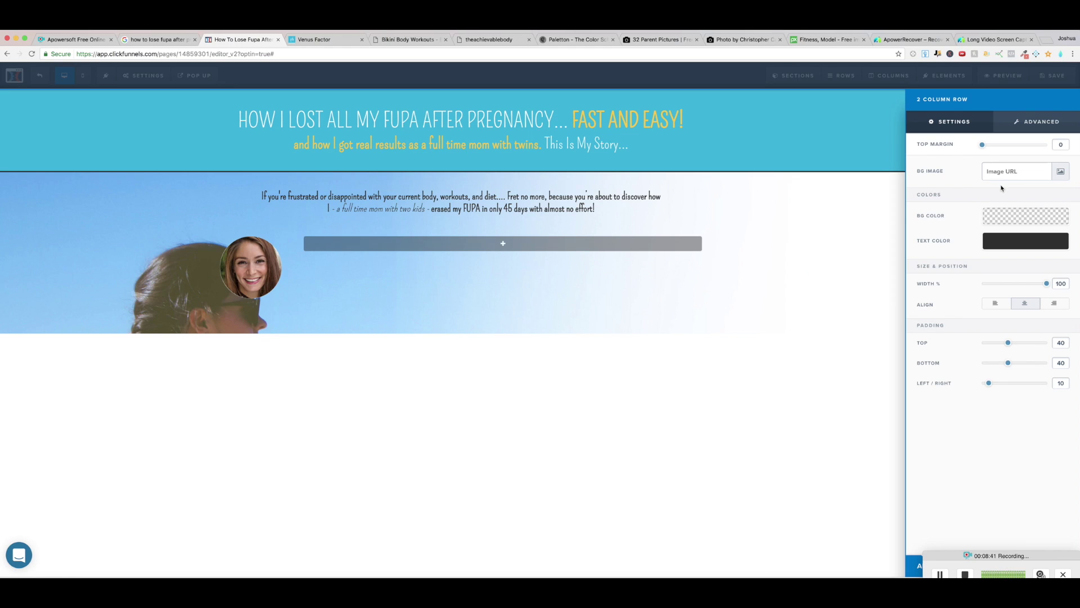
left_click(993, 216)
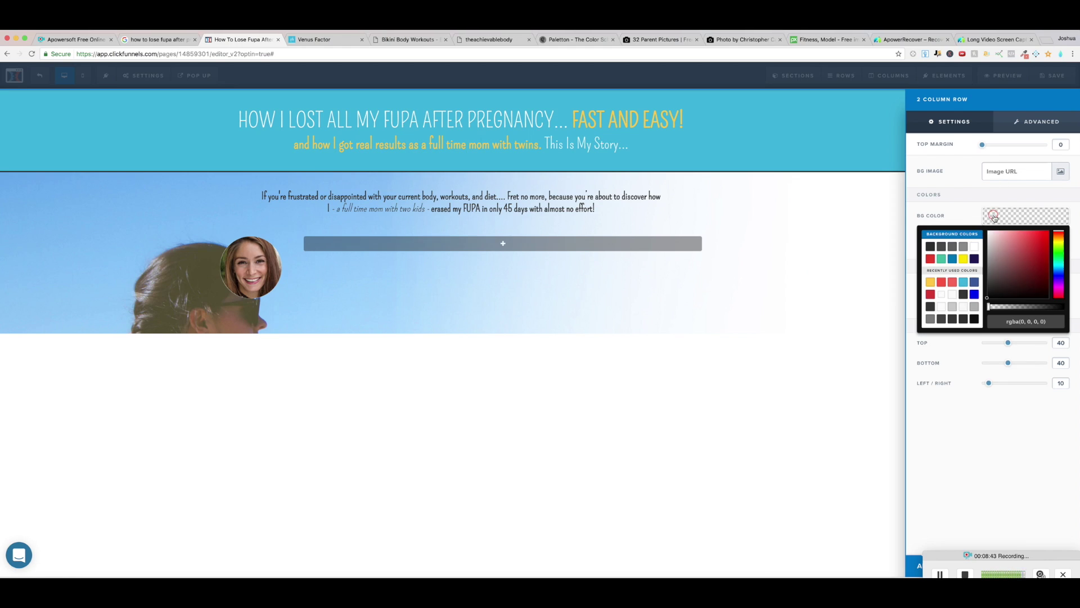
left_click_drag(991, 250, 981, 228)
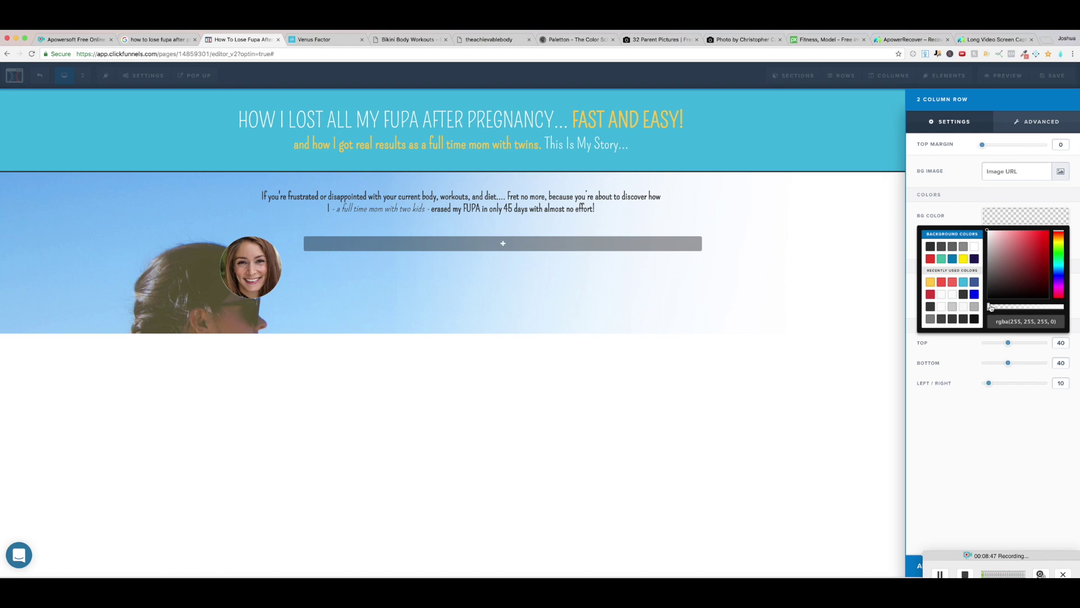
left_click_drag(990, 307, 992, 307)
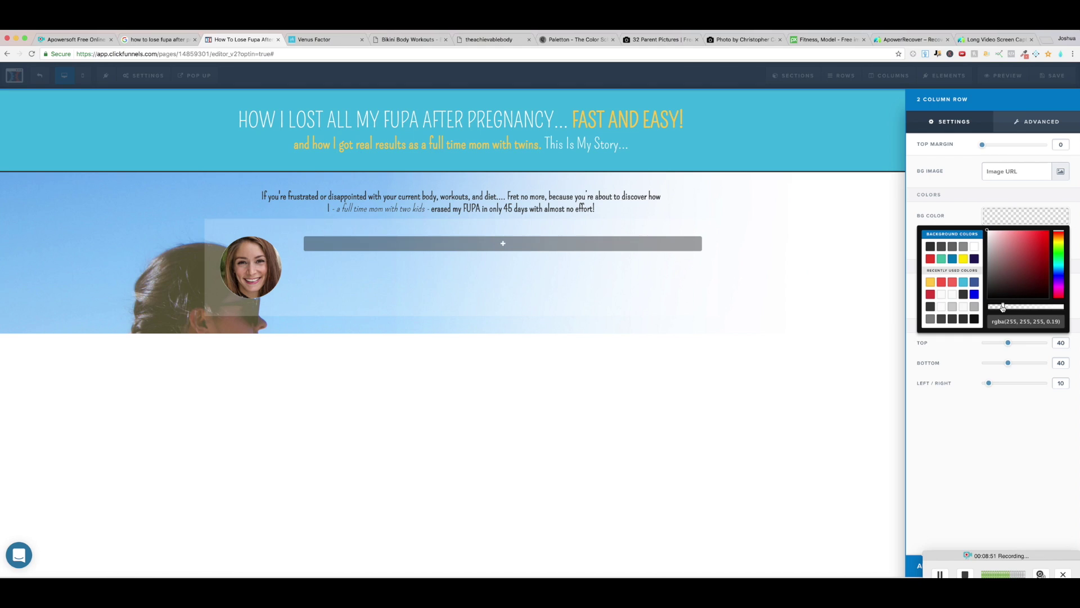
left_click_drag(1001, 307, 1008, 307)
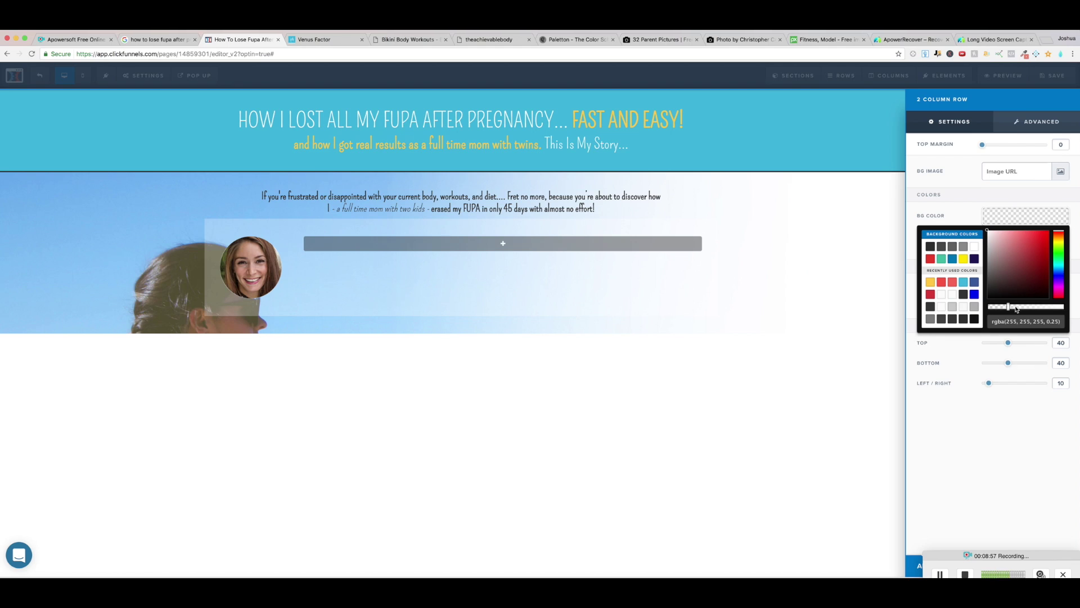
left_click_drag(1008, 307, 1015, 307)
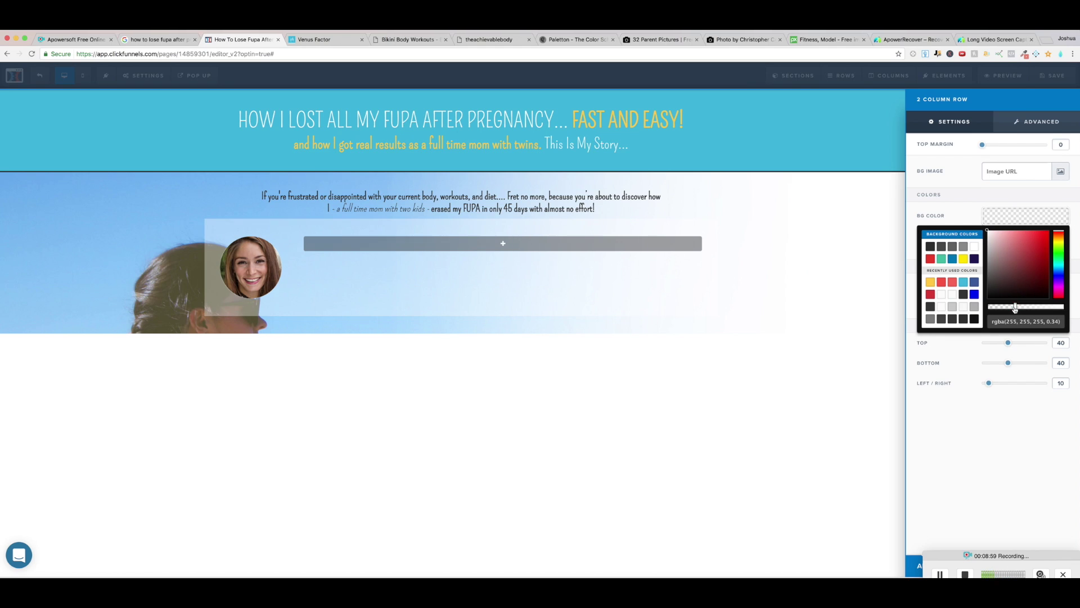
left_click(673, 367)
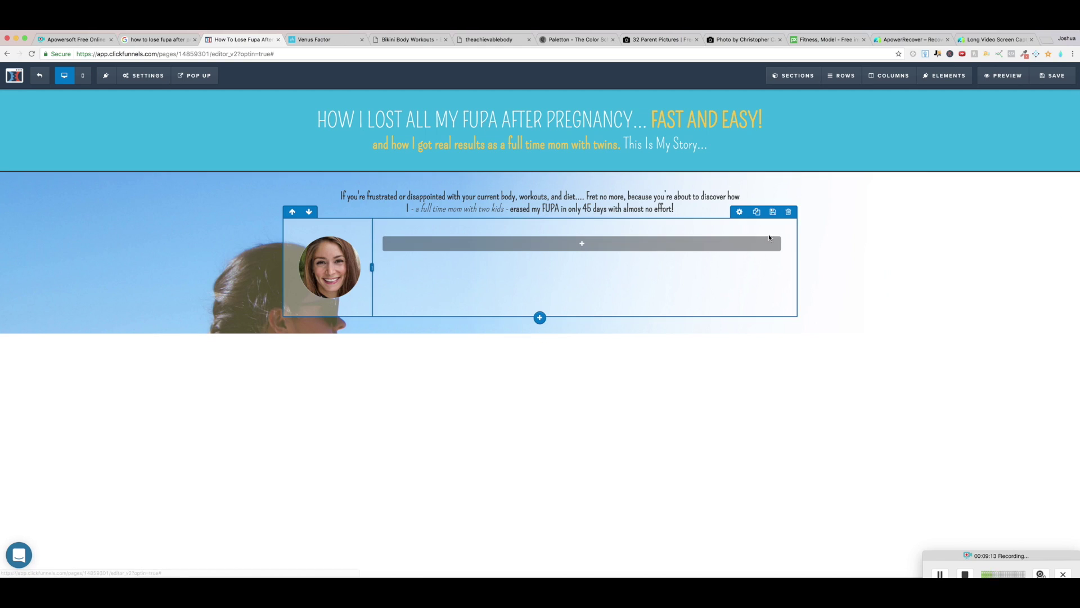
Set the two-column row's corner radius to 10px on all edges.
left_click(739, 211)
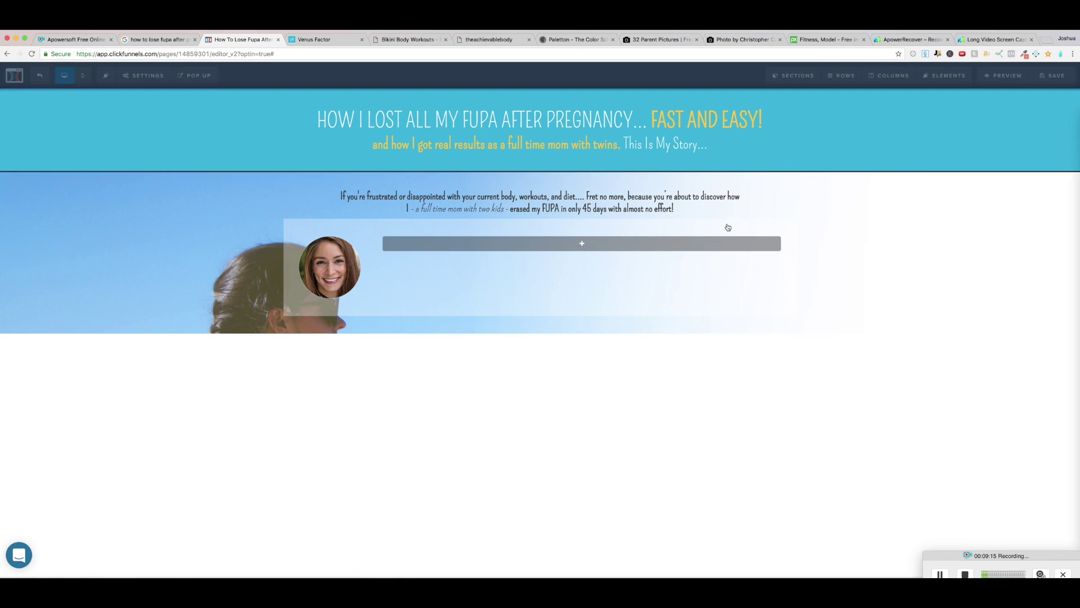
left_click(1041, 120)
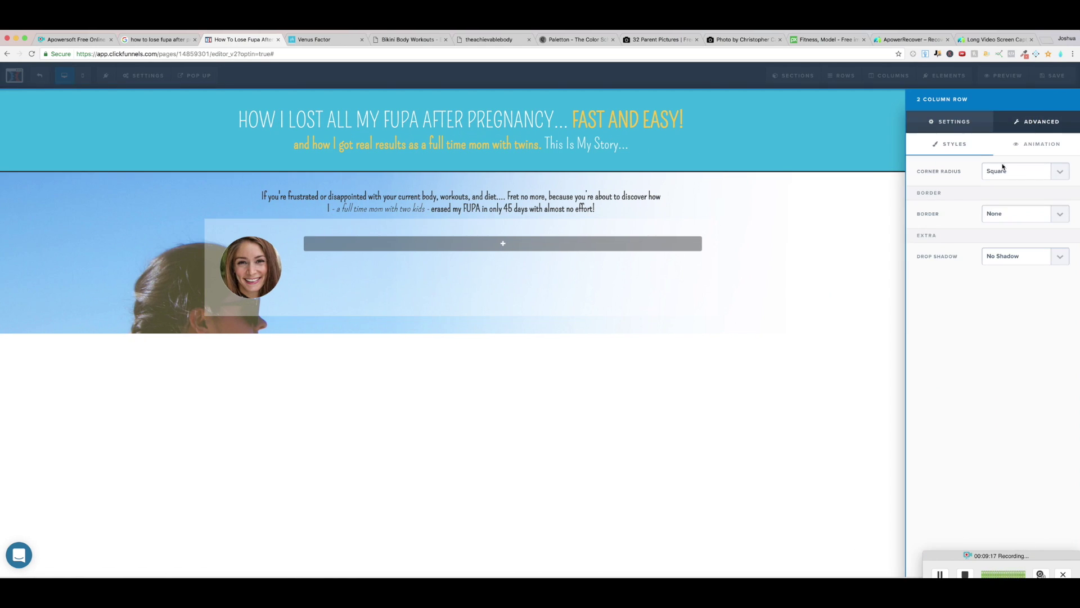
left_click(1003, 222)
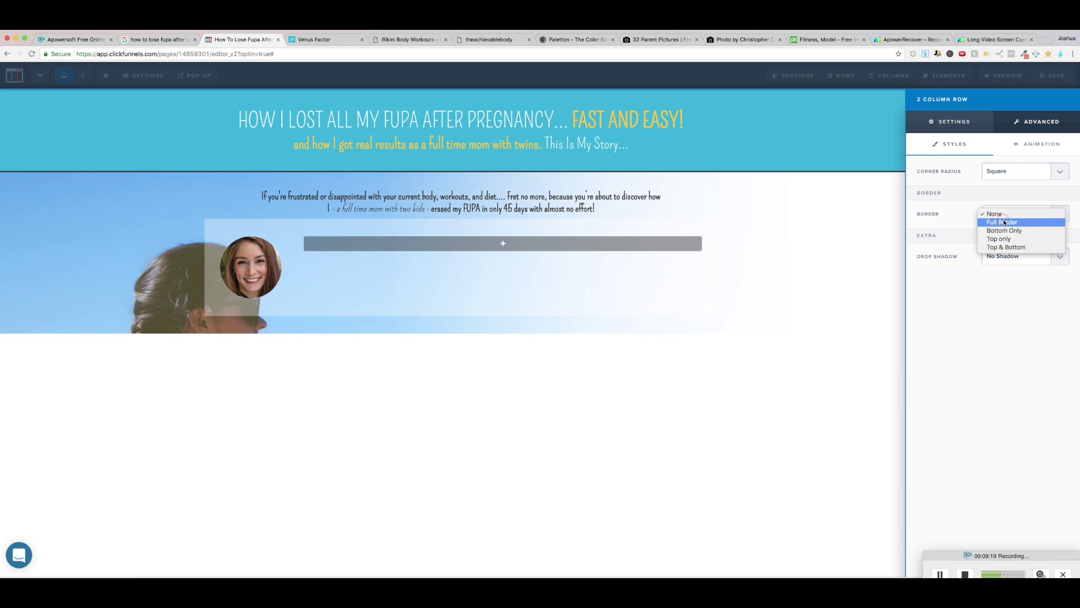
left_click(966, 195)
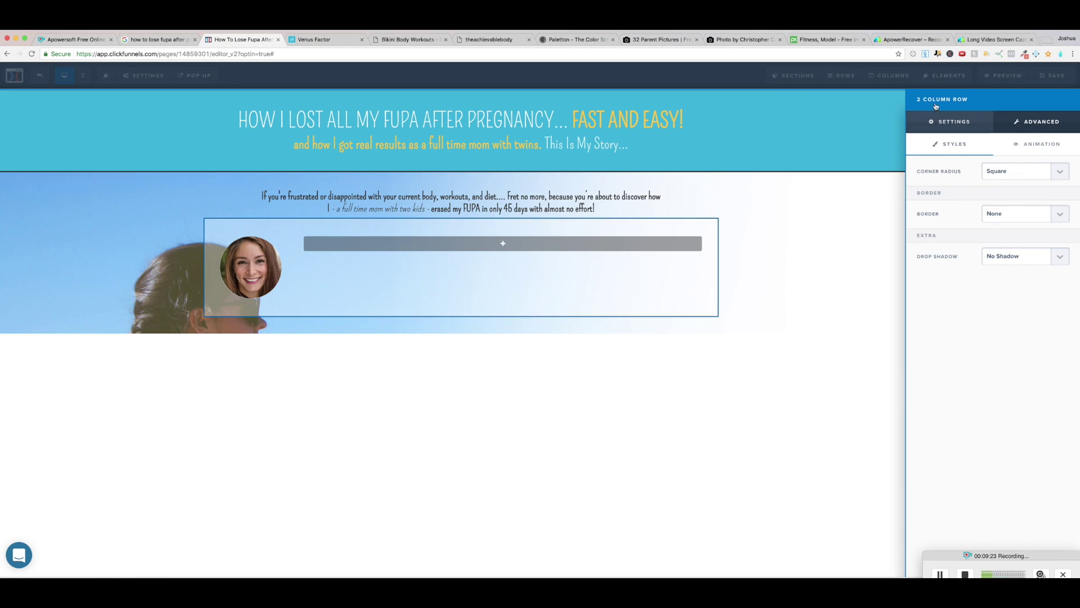
left_click(1010, 176)
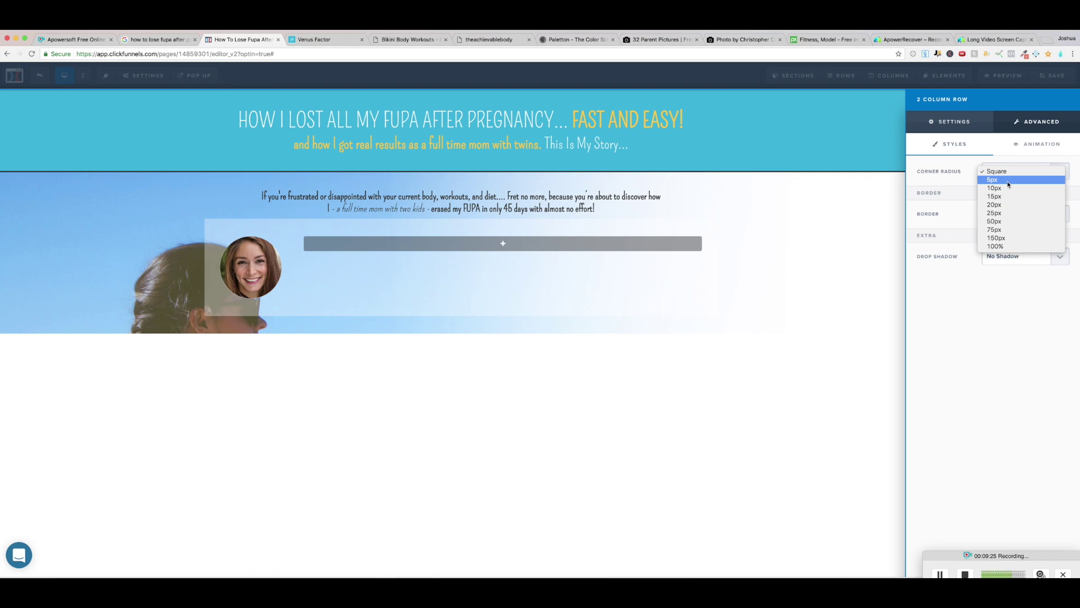
left_click(1008, 180)
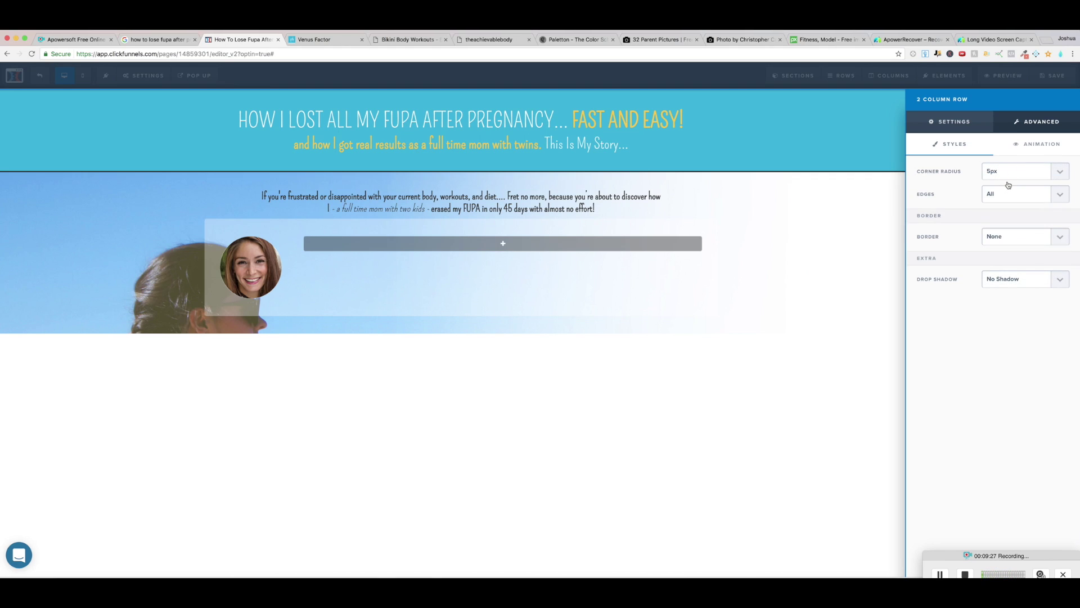
left_click(1016, 167)
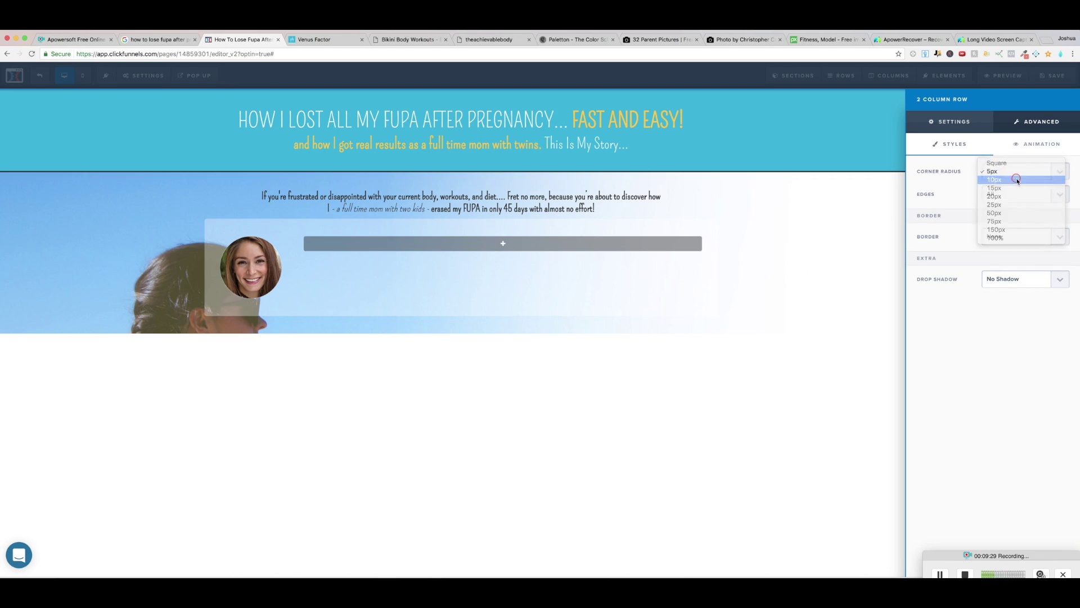
left_click(1017, 180)
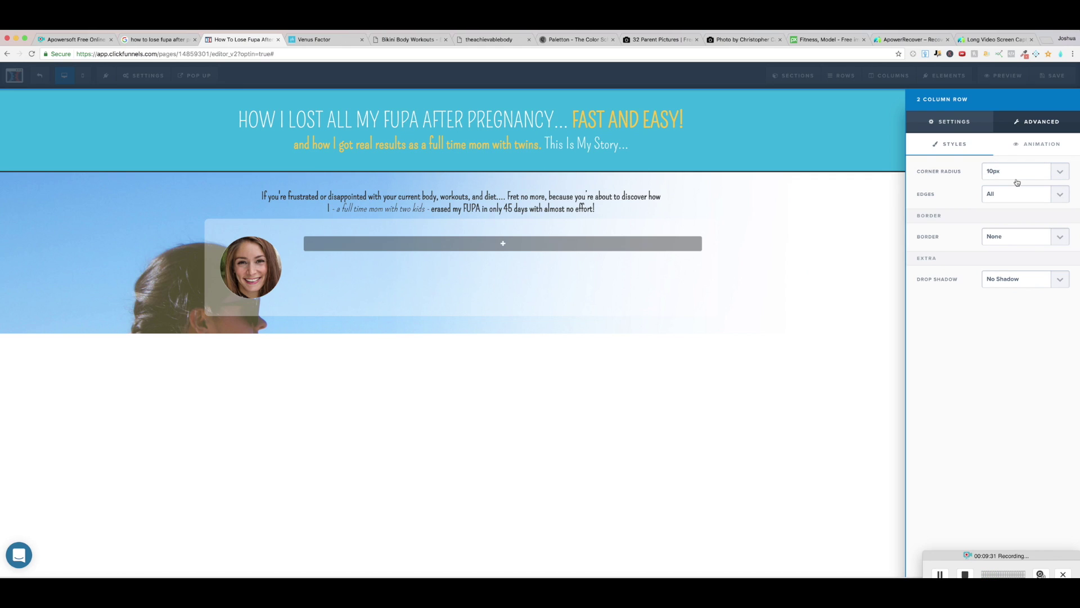
left_click(588, 369)
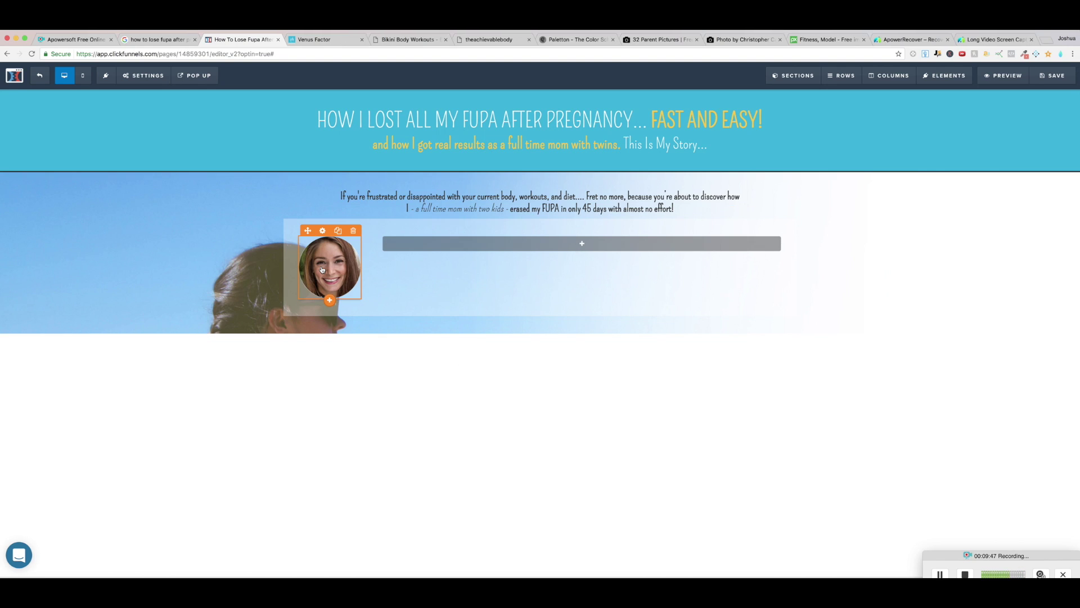
Move the round portrait into the right column and resize the columns so the left is wide and the right narrow.
left_click_drag(308, 231, 753, 247)
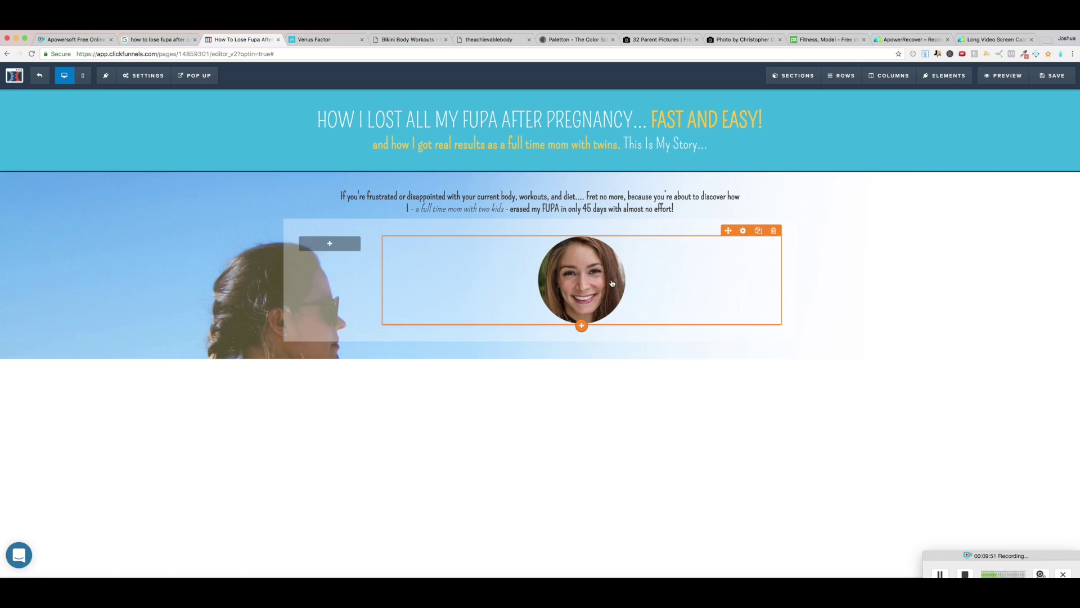
left_click_drag(373, 281, 708, 278)
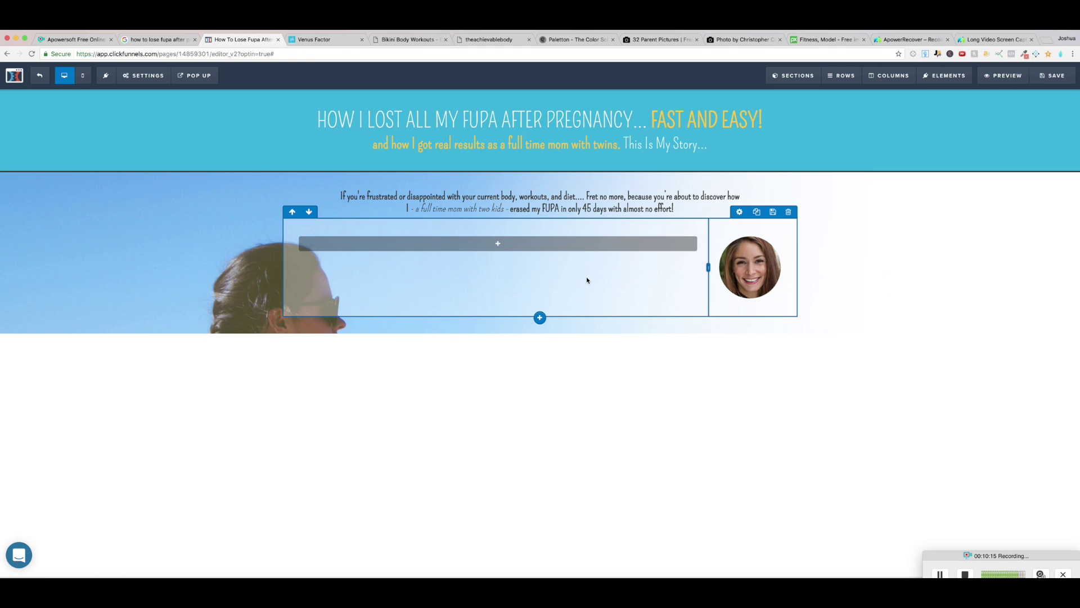
Add a paragraph element to the empty left column.
mouse_move(584, 244)
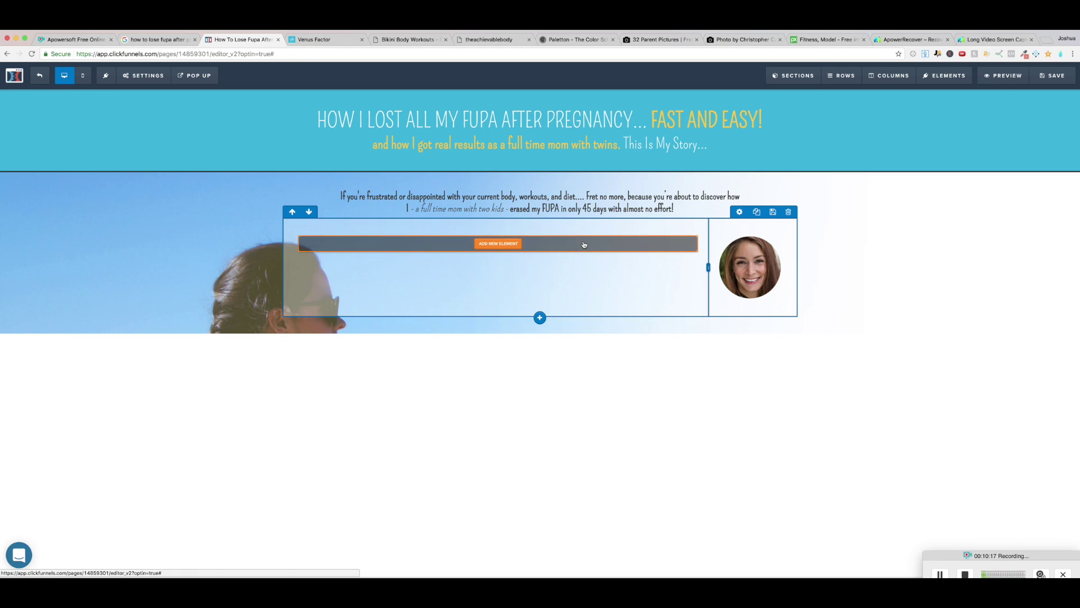
left_click(498, 243)
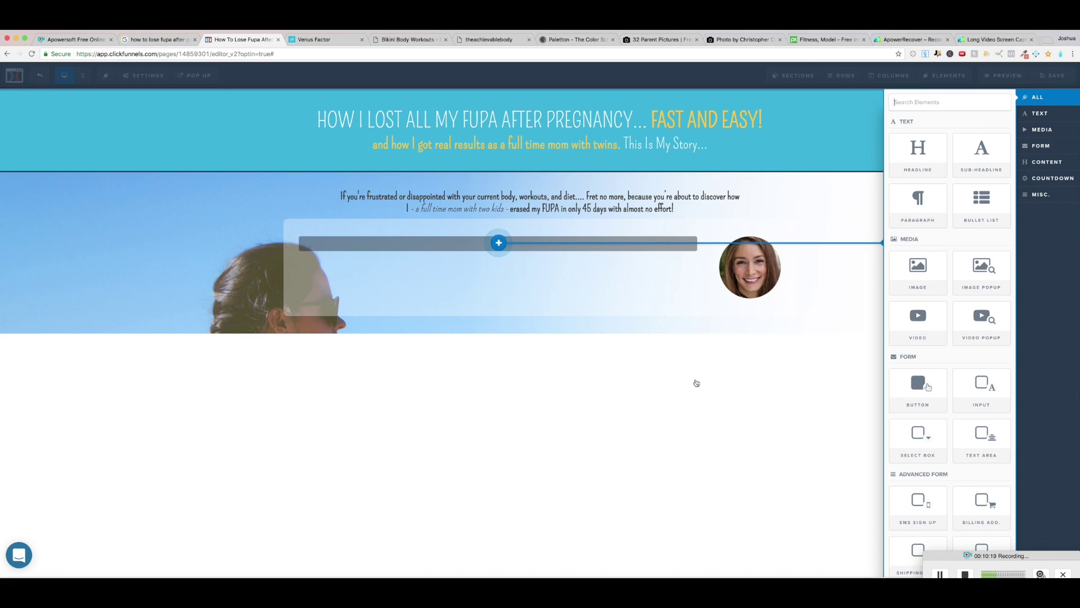
left_click(923, 216)
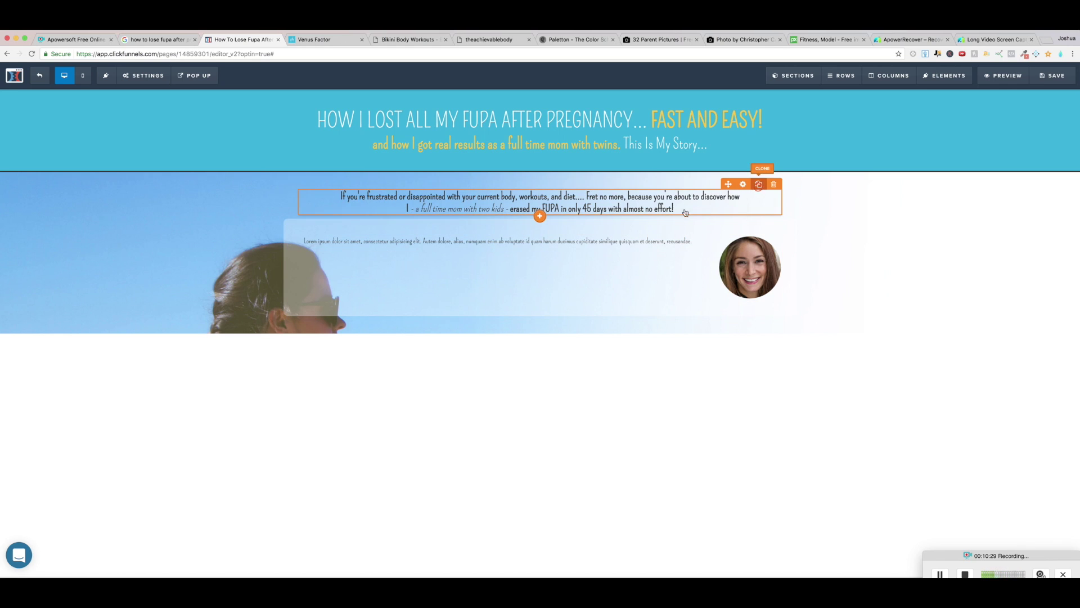
Clone the intro sub-headline and place the copy directly beneath the portrait in the right column.
left_click(758, 184)
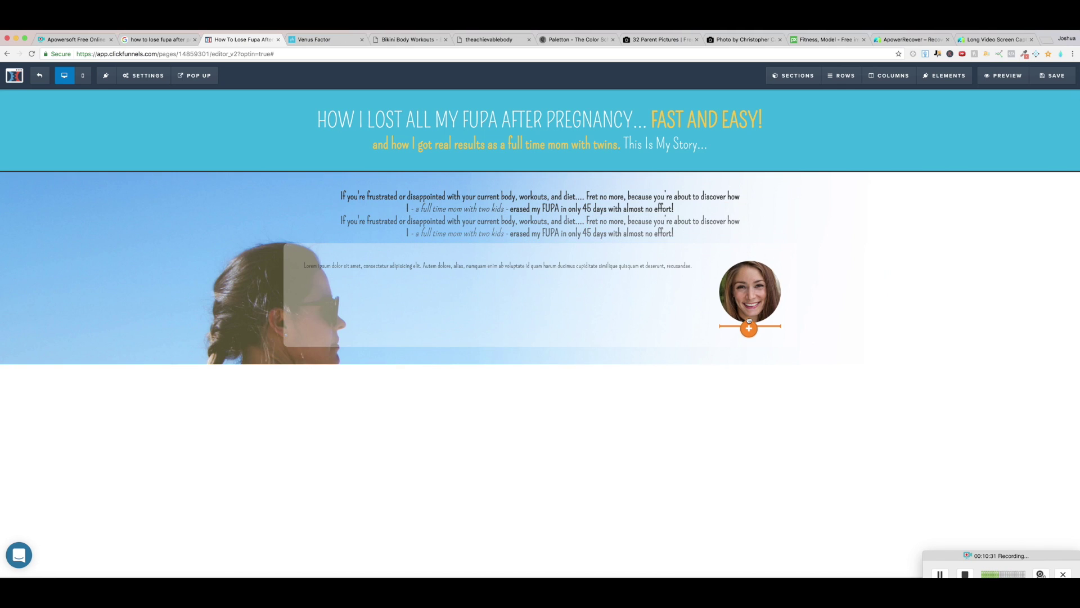
left_click_drag(748, 320, 750, 326)
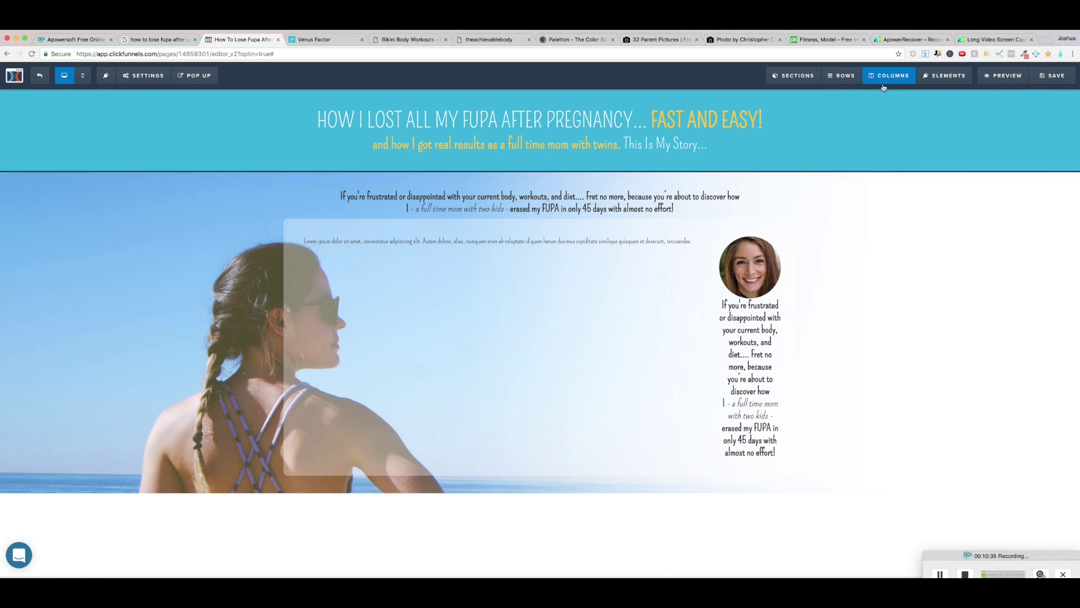
Copy the author's name from the SEO meta data and replace all text of the sub-headline below the portrait with it.
mouse_move(144, 76)
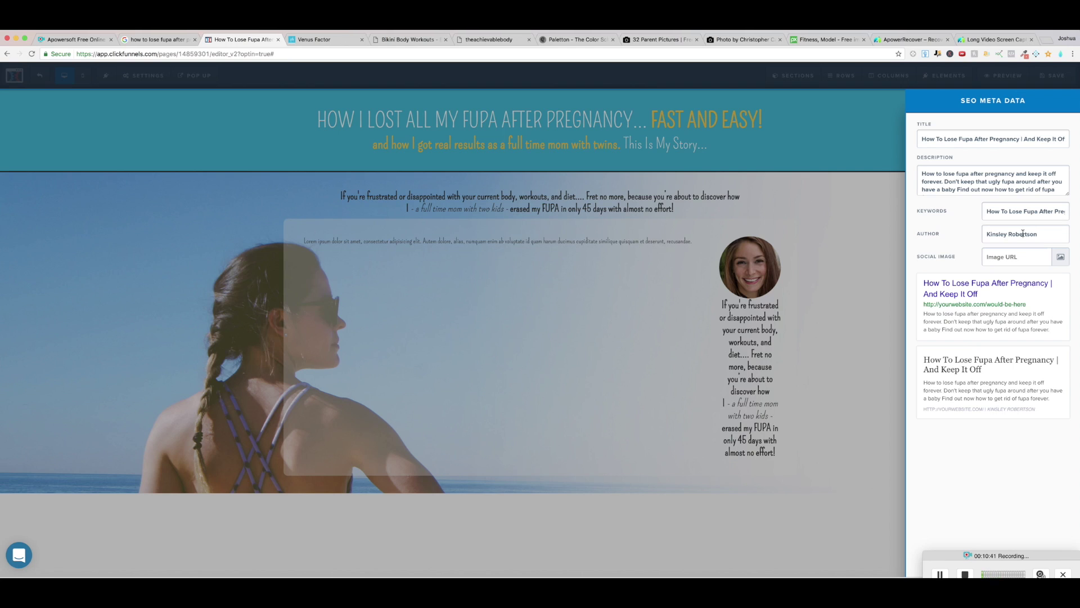
triple_click(1023, 233)
key("super+c")
left_click(829, 303)
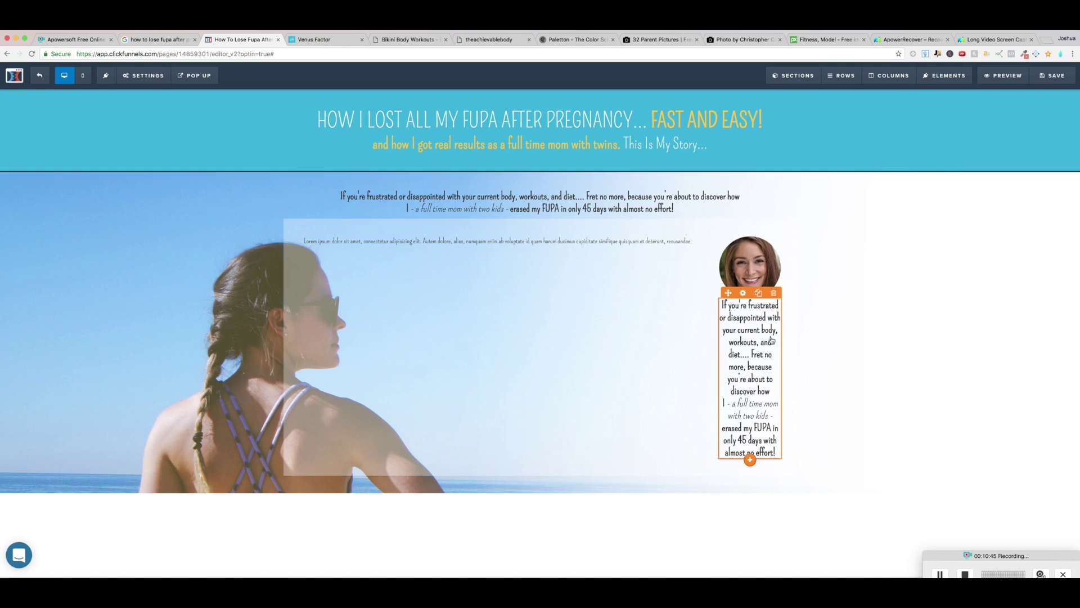
triple_click(757, 337)
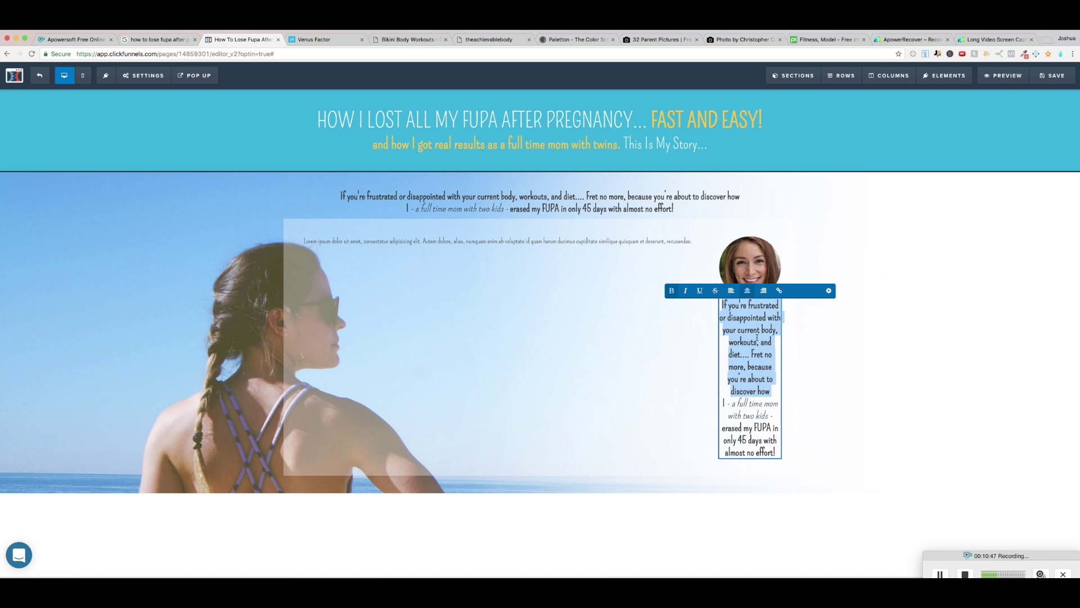
key("super+v")
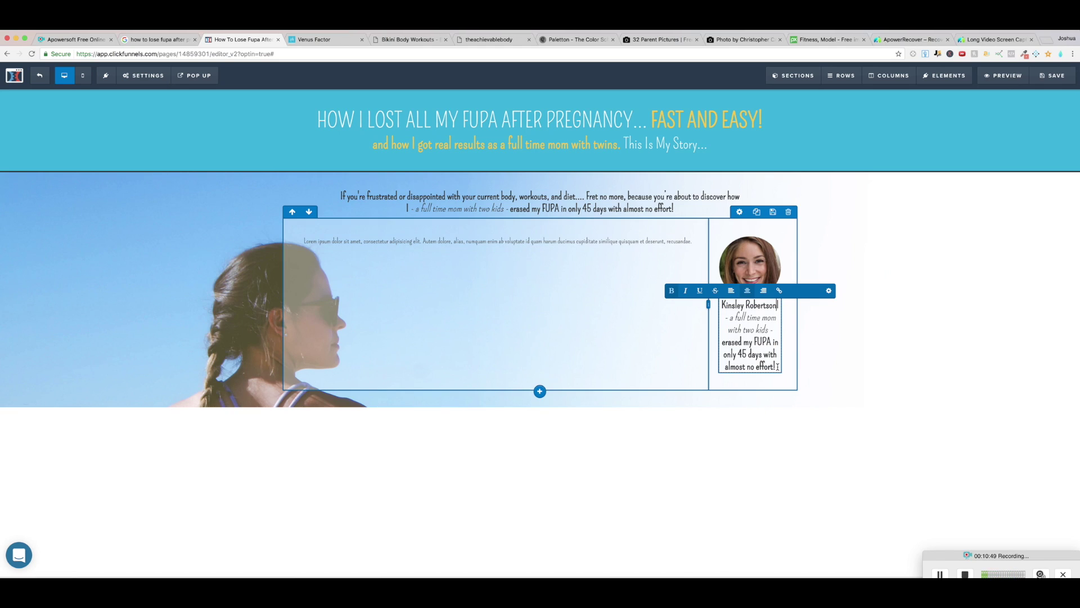
left_click_drag(779, 367, 726, 320)
key("BackSpace")
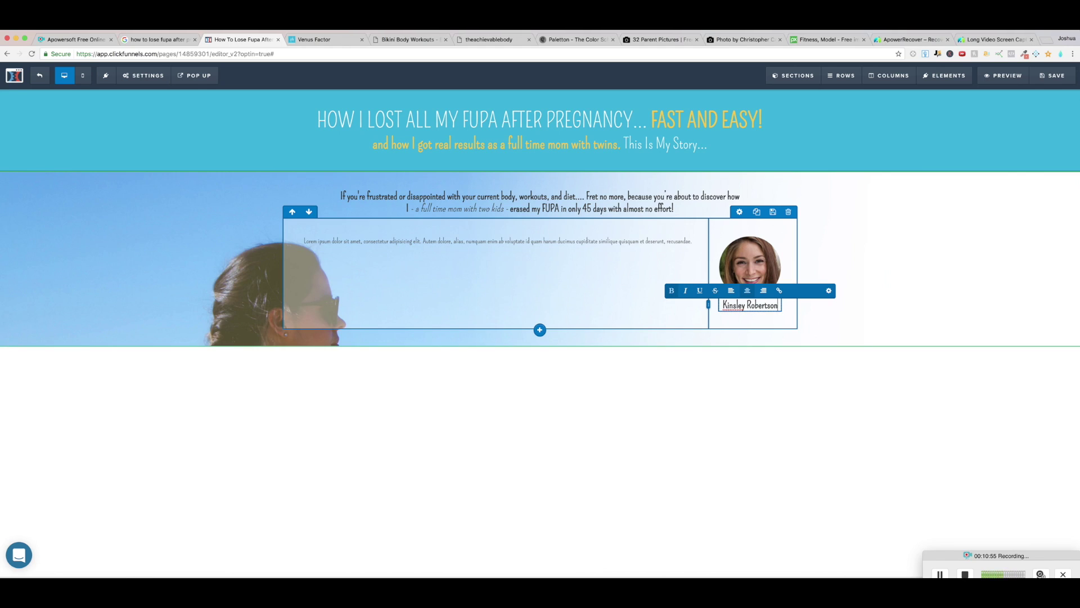
Add "Full Time Mom and Blogger" on its own line below the author's name, without a hyphen between them.
type("- Full")
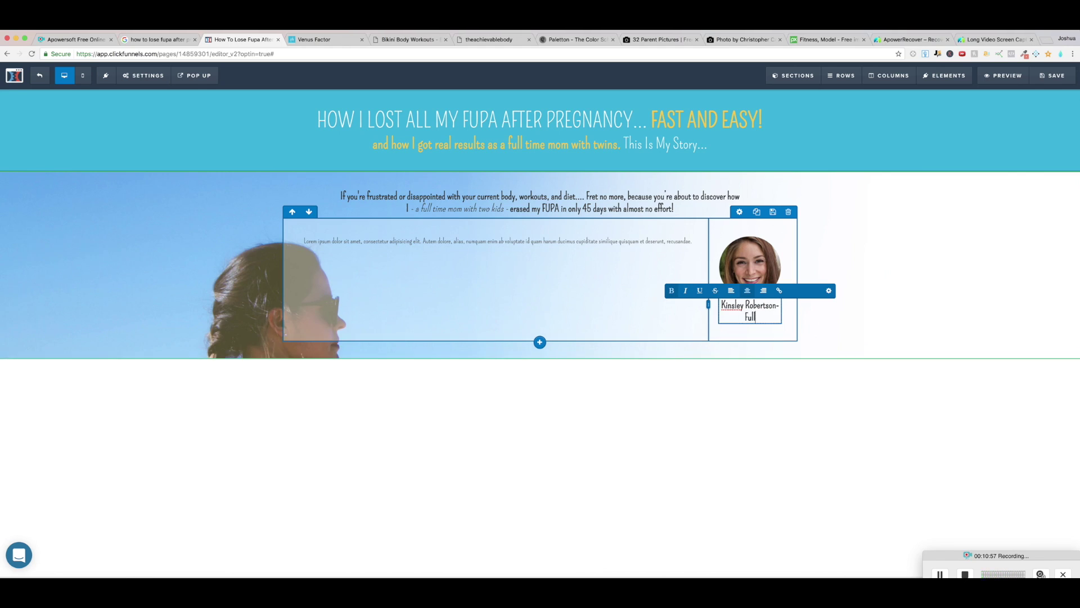
type(" Time Mom and Blogger")
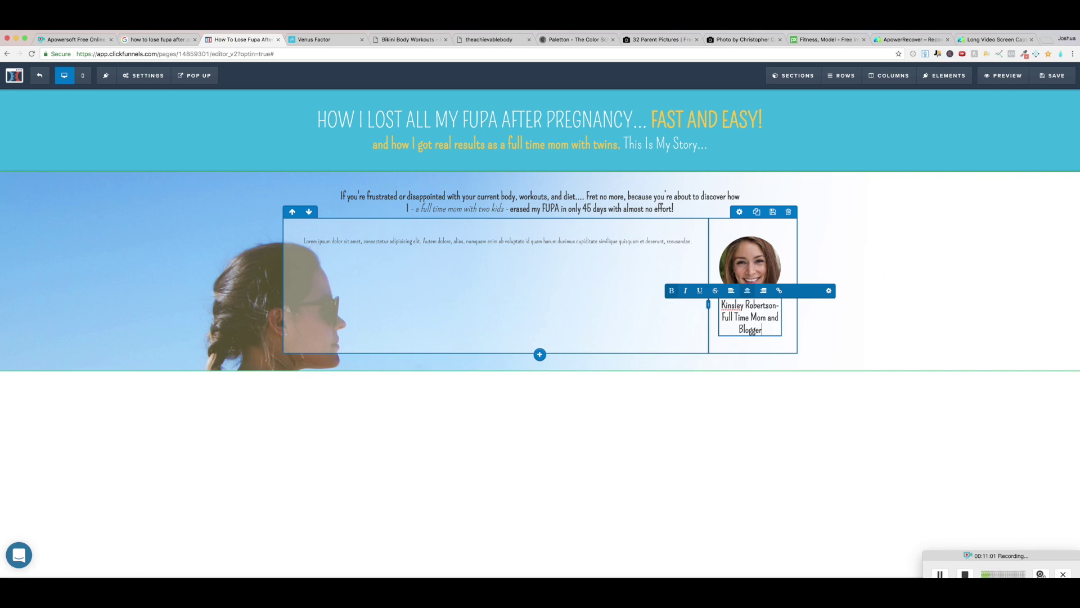
key("BackSpace")
key("BackSpace")
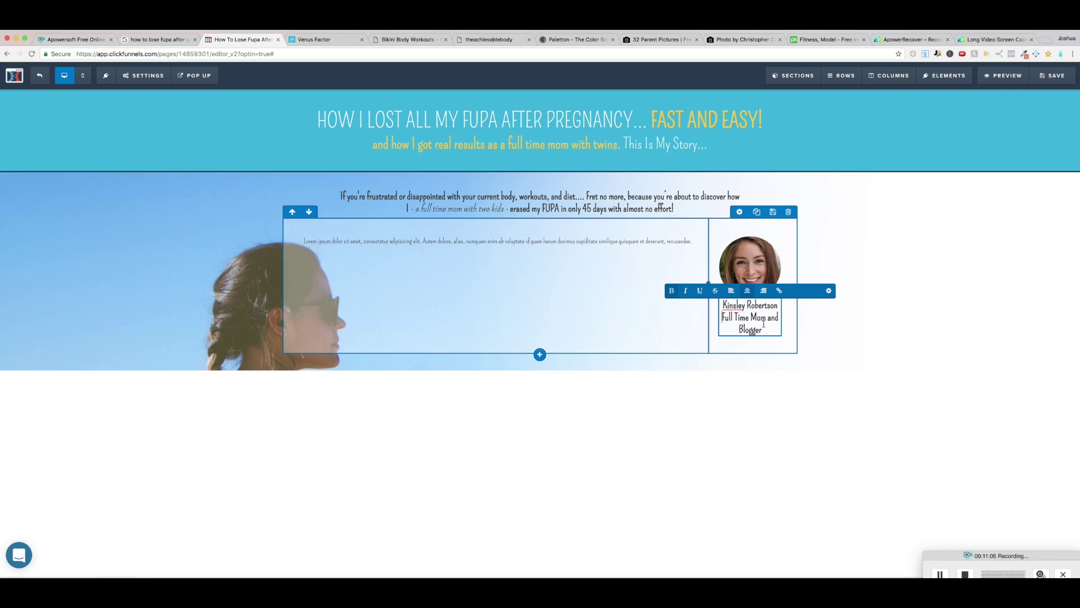
Remove the bold formatting from "Full Time Mom and Blogger" in the caption below the portrait.
left_click_drag(763, 331, 722, 317)
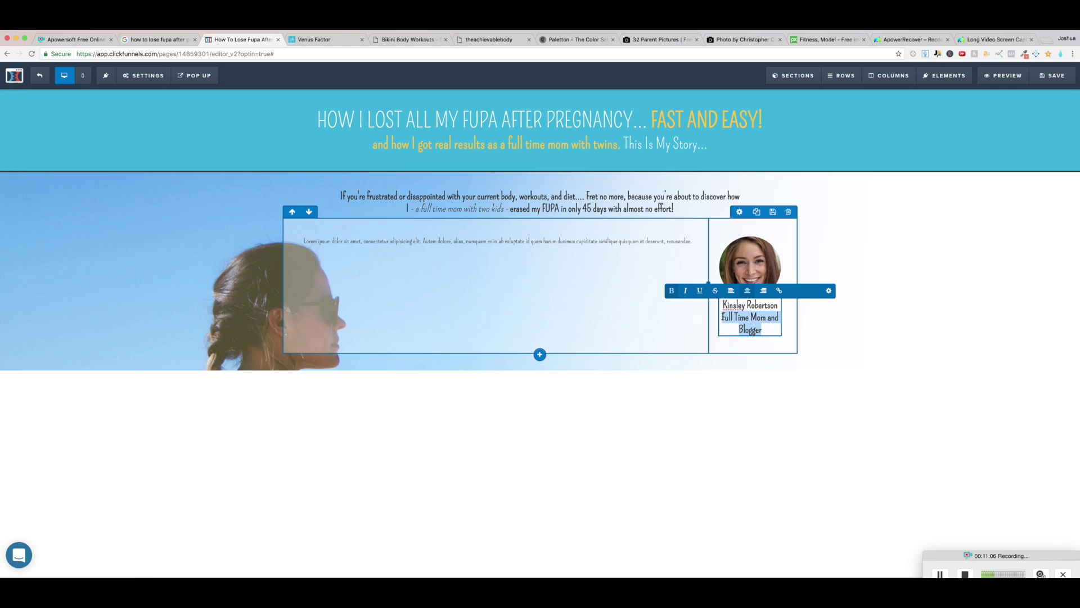
left_click(671, 291)
left_click(740, 329)
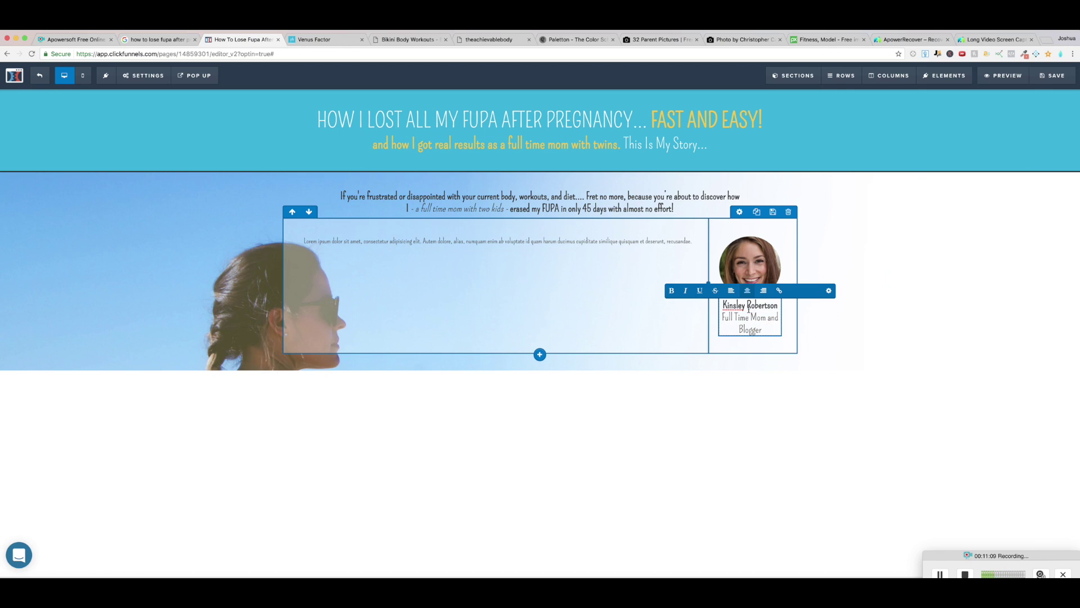
Set the font size of the caption sub-headline below the portrait to 16.
left_click(829, 291)
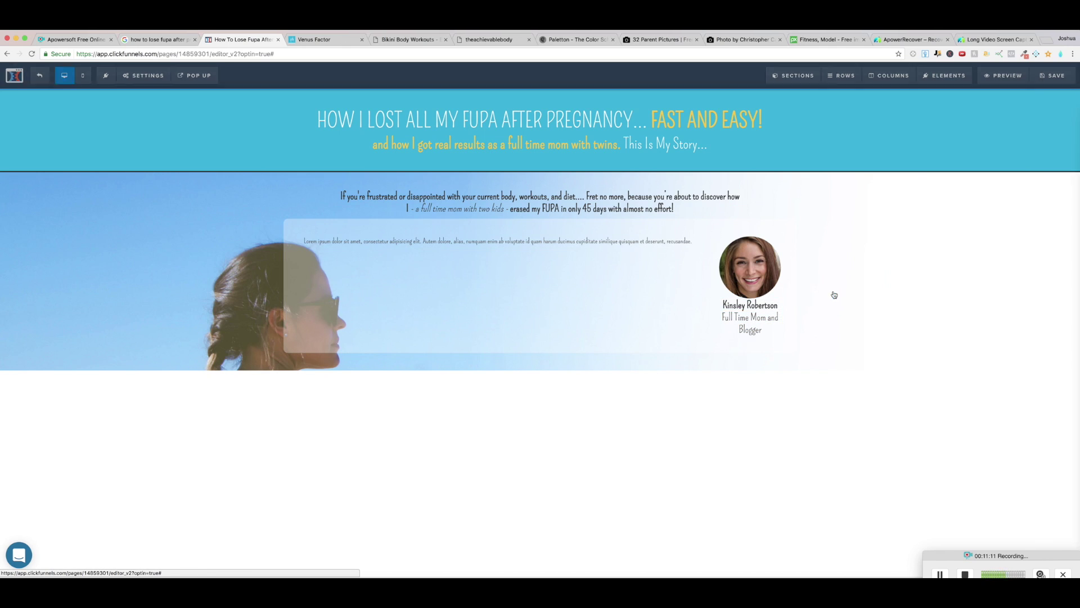
left_click(764, 280)
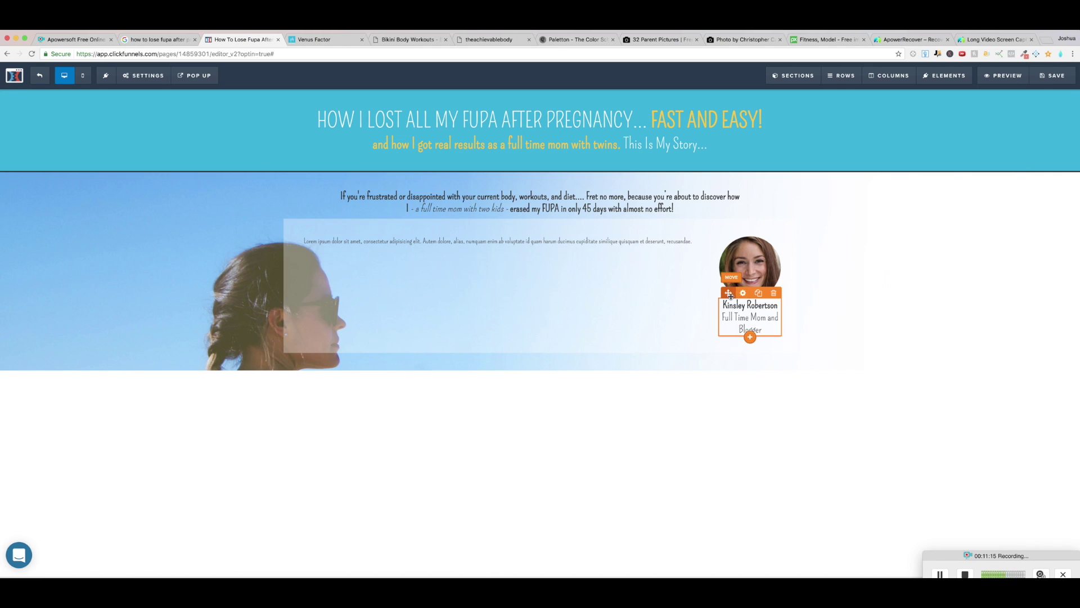
left_click(744, 294)
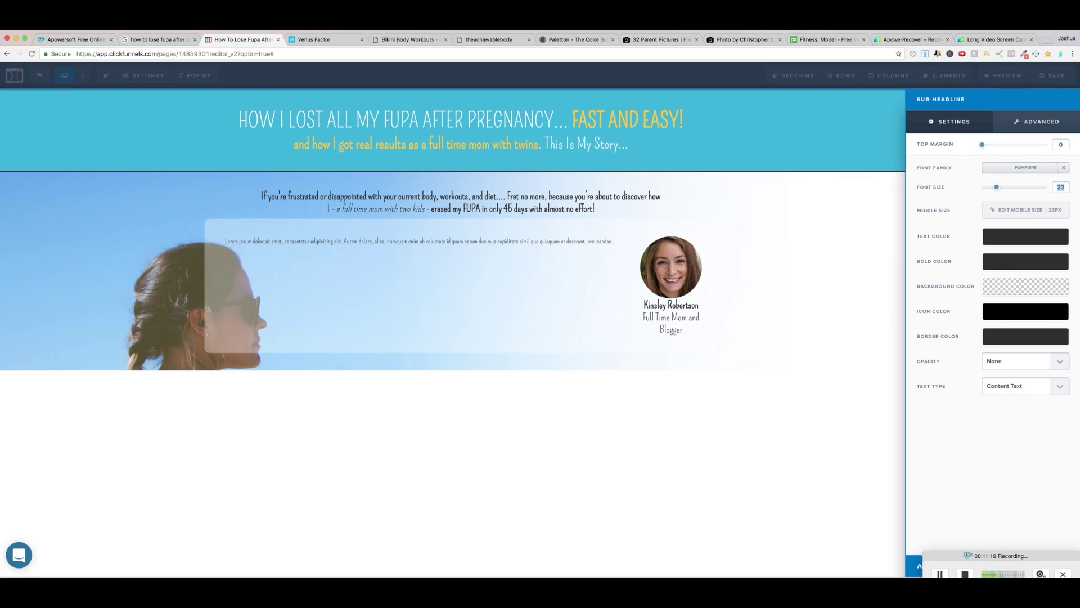
type("16")
left_click(765, 292)
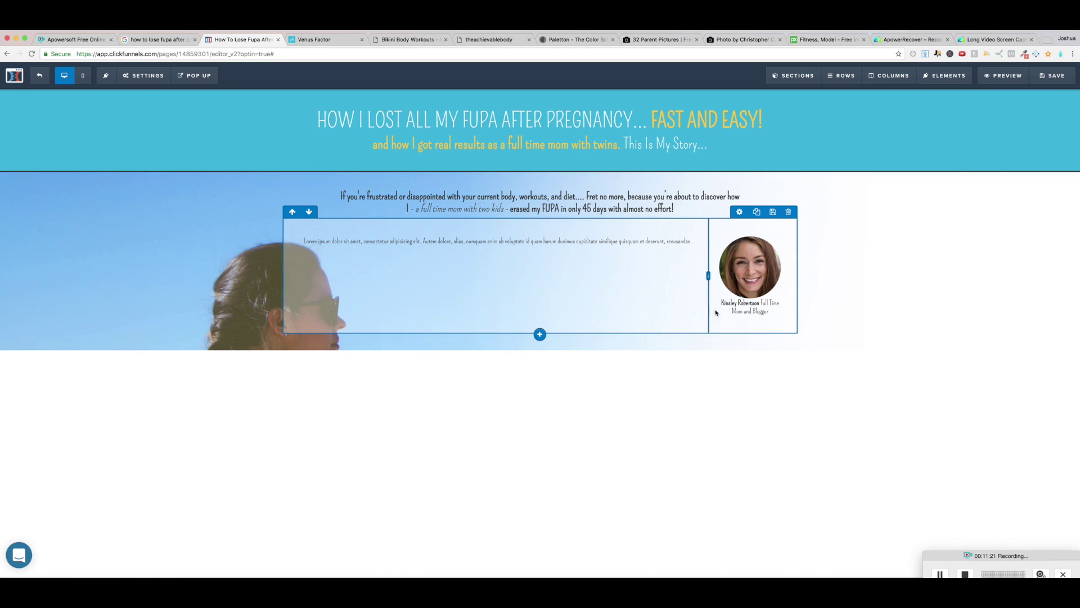
Break the caption after the author's name so "Full Time Mom and Blogger" sits on its own line.
left_click(762, 304)
left_click(762, 304)
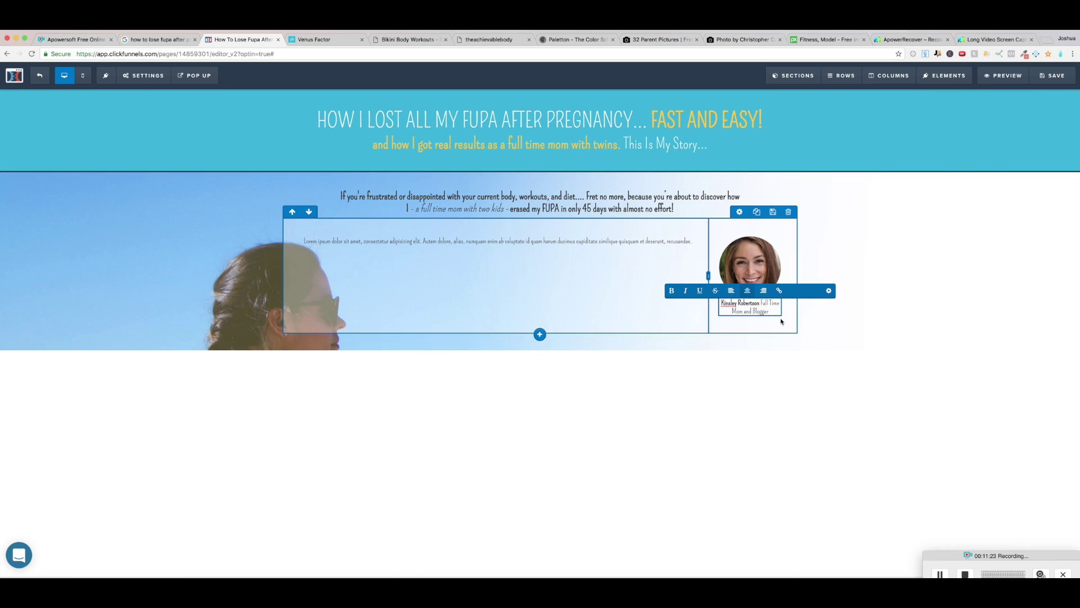
key("Return")
left_click(766, 371)
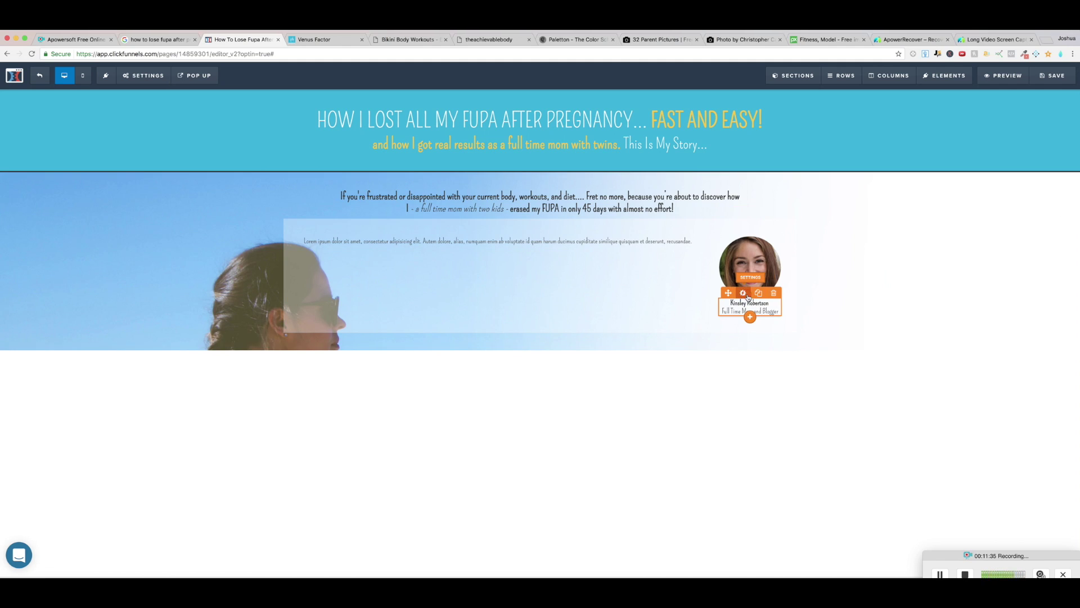
left_click(743, 293)
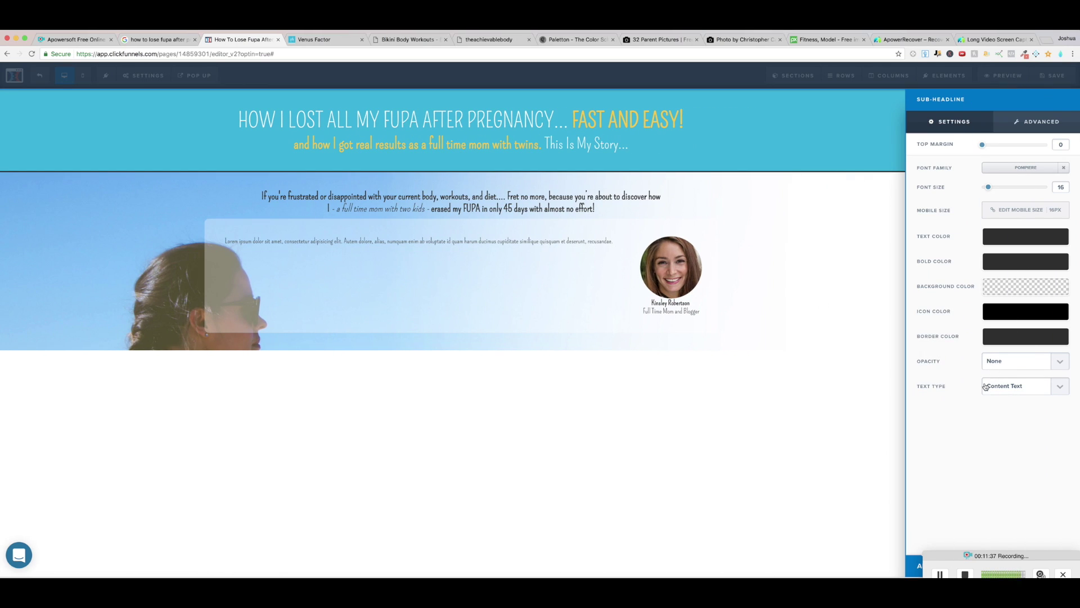
left_click(1037, 131)
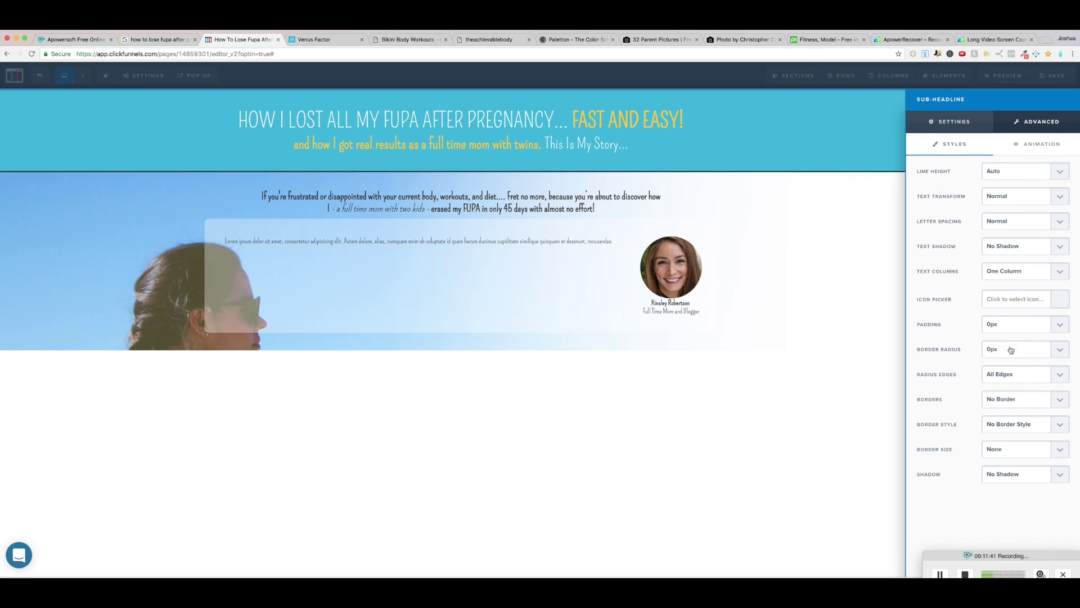
left_click(959, 128)
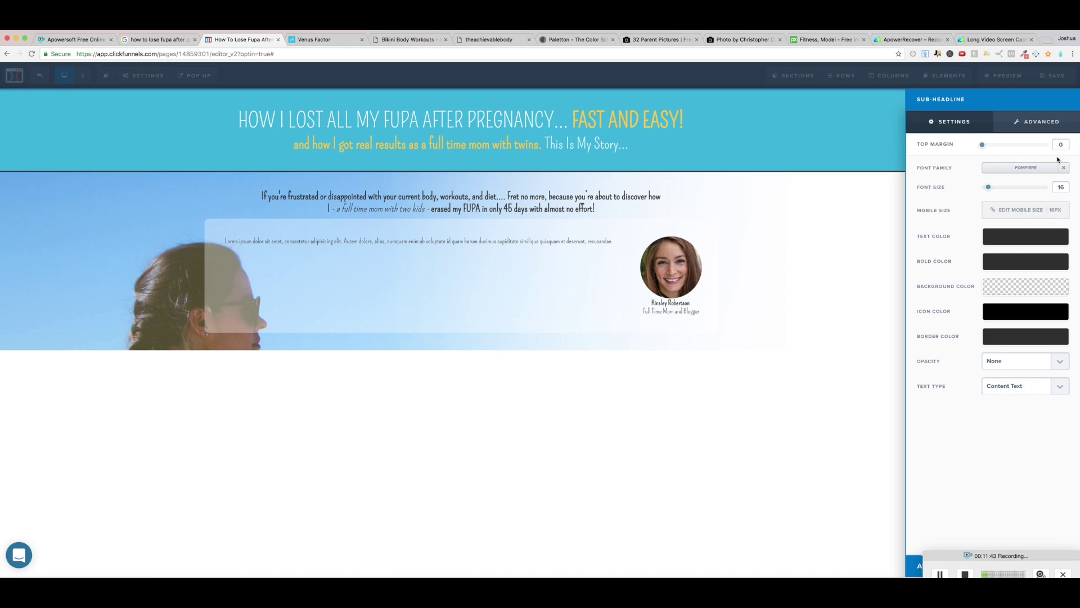
left_click(868, 395)
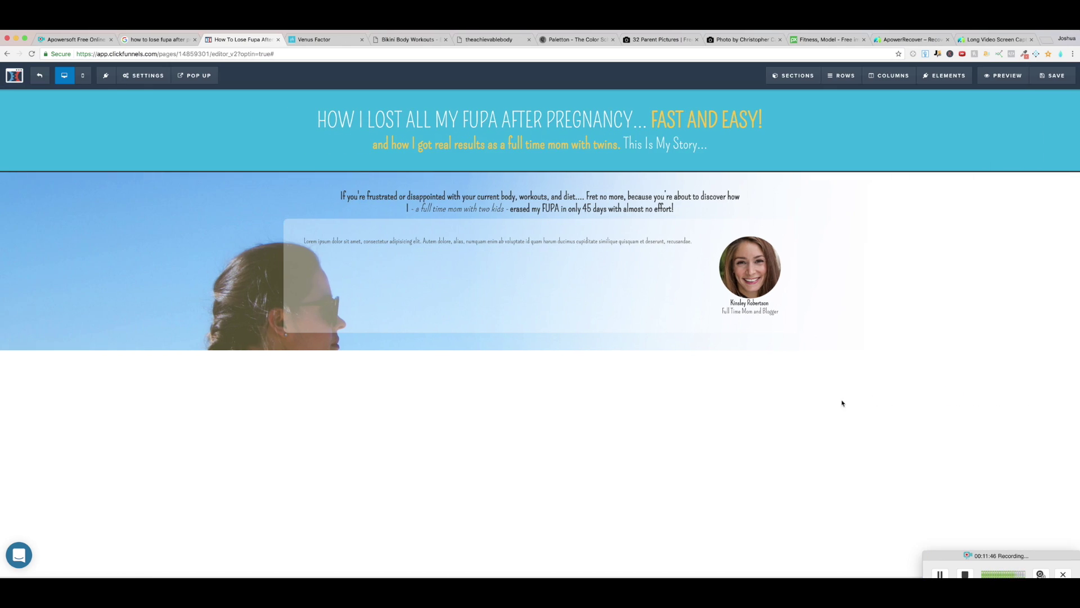
Try left, right and centre alignment for the caption below the portrait.
left_click(758, 312)
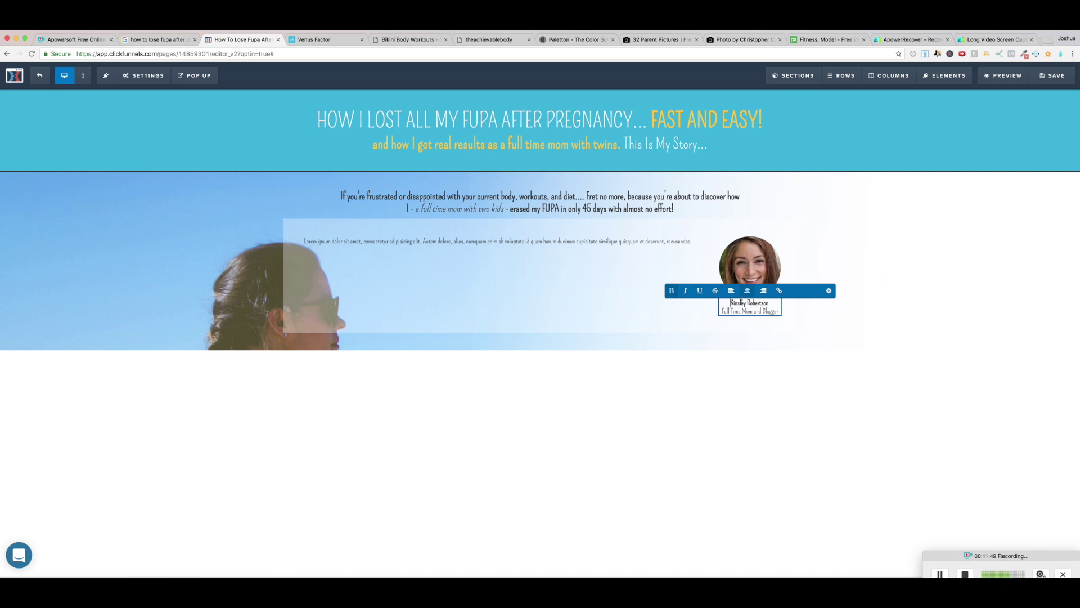
left_click(732, 292)
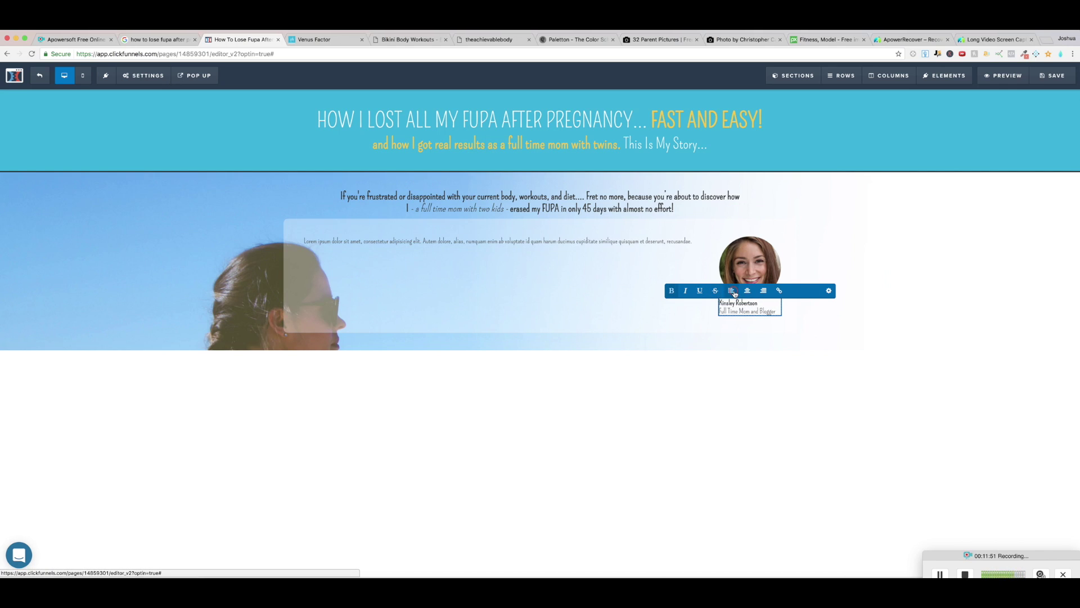
left_click(750, 355)
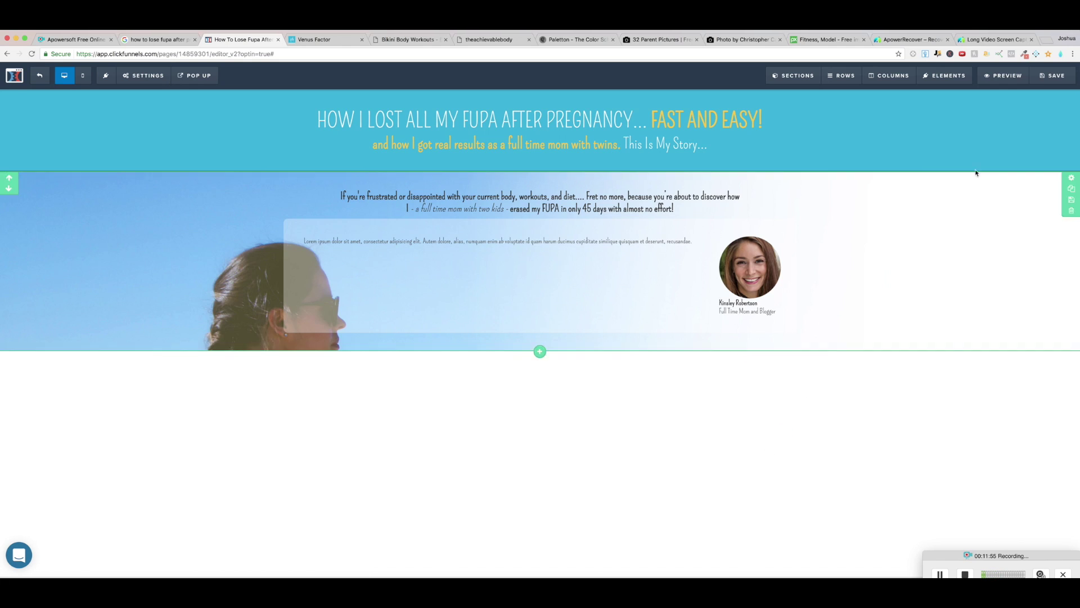
left_click(742, 307)
left_click(749, 291)
left_click(763, 290)
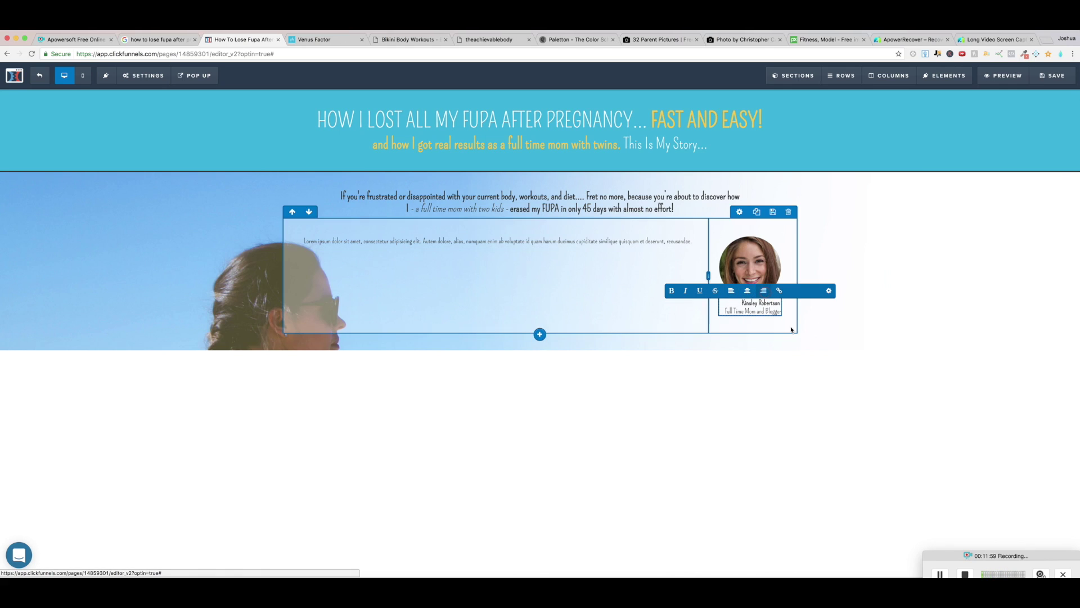
left_click(785, 325)
left_click(753, 307)
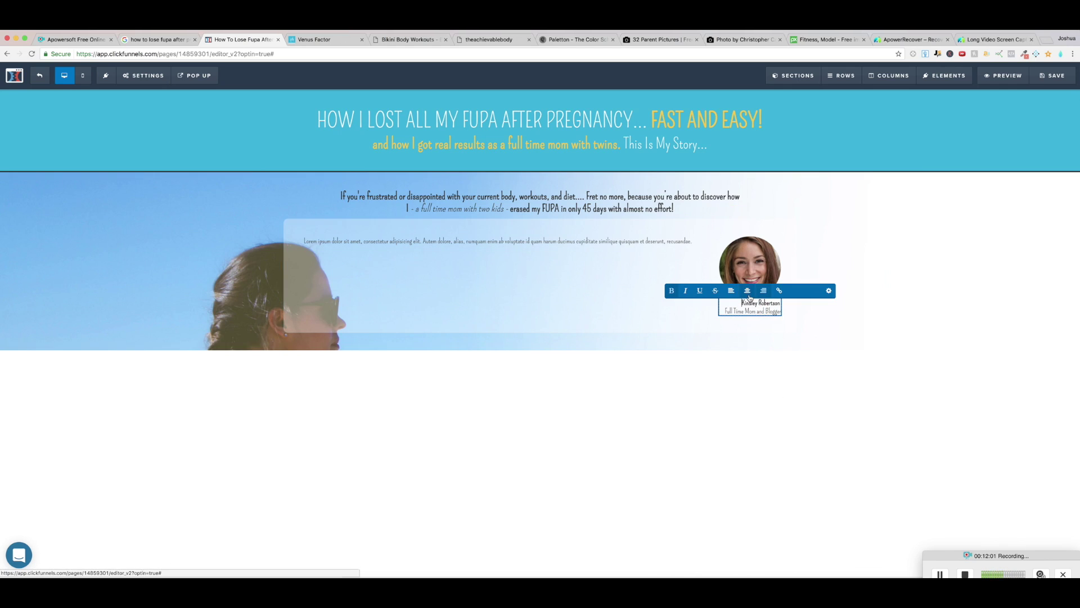
left_click(749, 291)
left_click(746, 380)
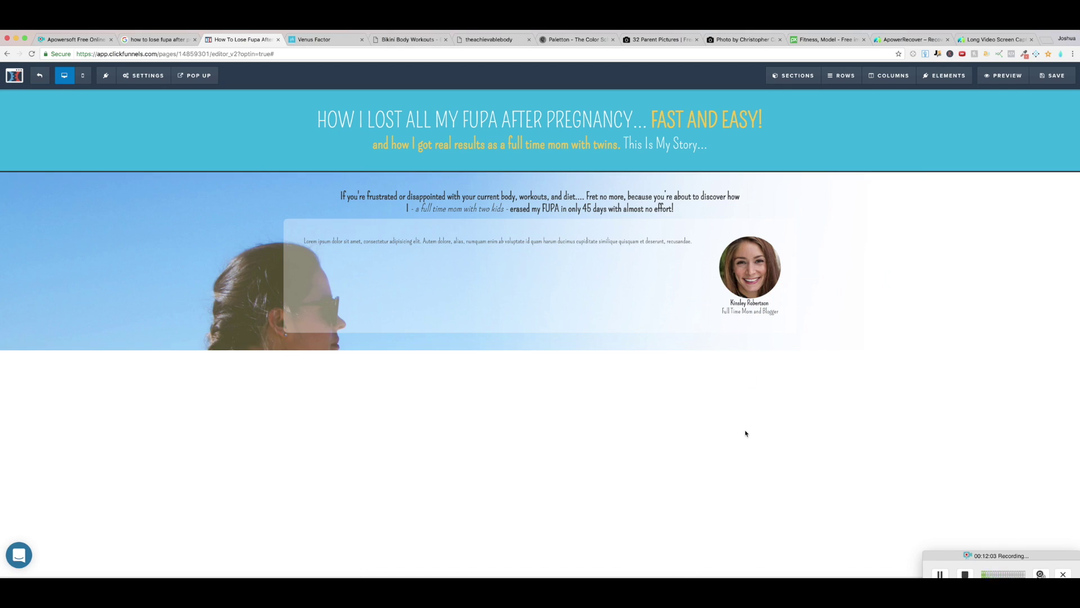
Left-align the caption below the portrait and save the page.
left_click(749, 306)
left_click(730, 290)
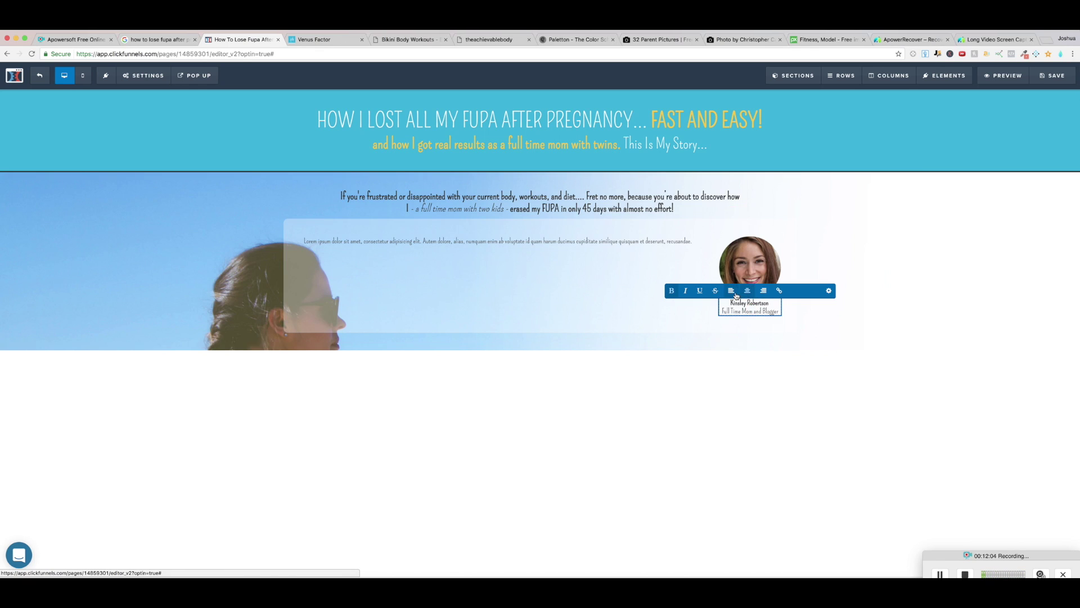
left_click(761, 365)
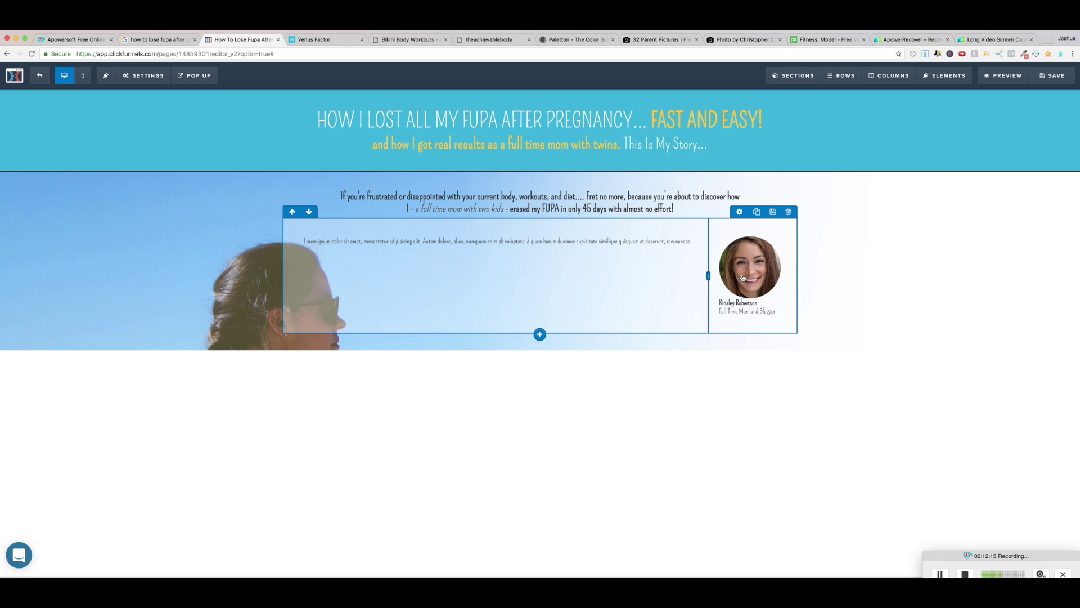
mouse_move(743, 277)
left_mouse_down()
mouse_move(764, 276)
mouse_move(733, 276)
left_mouse_up()
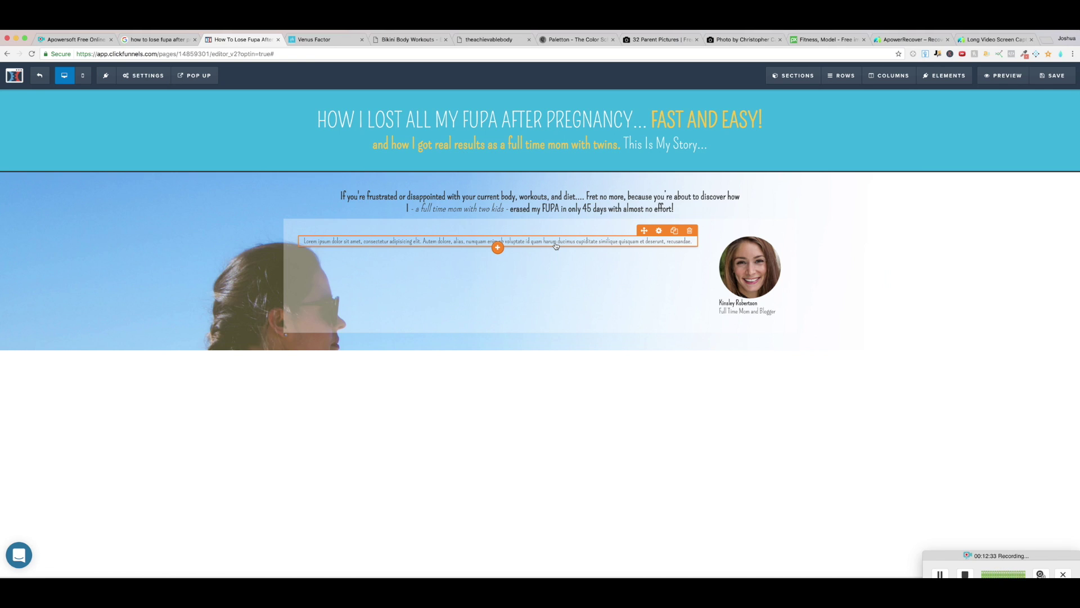
left_click(1050, 76)
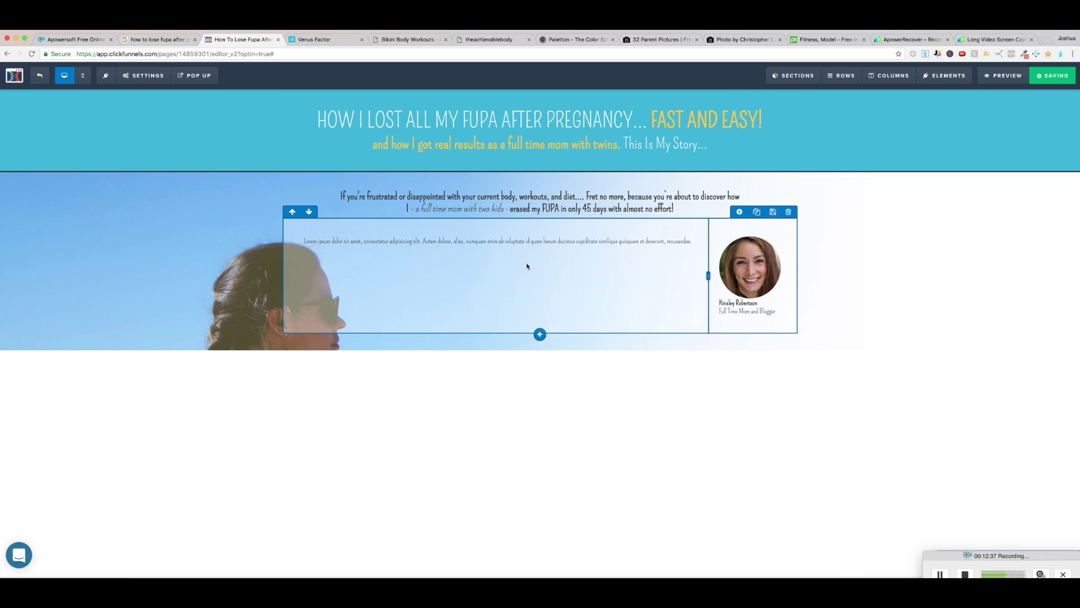